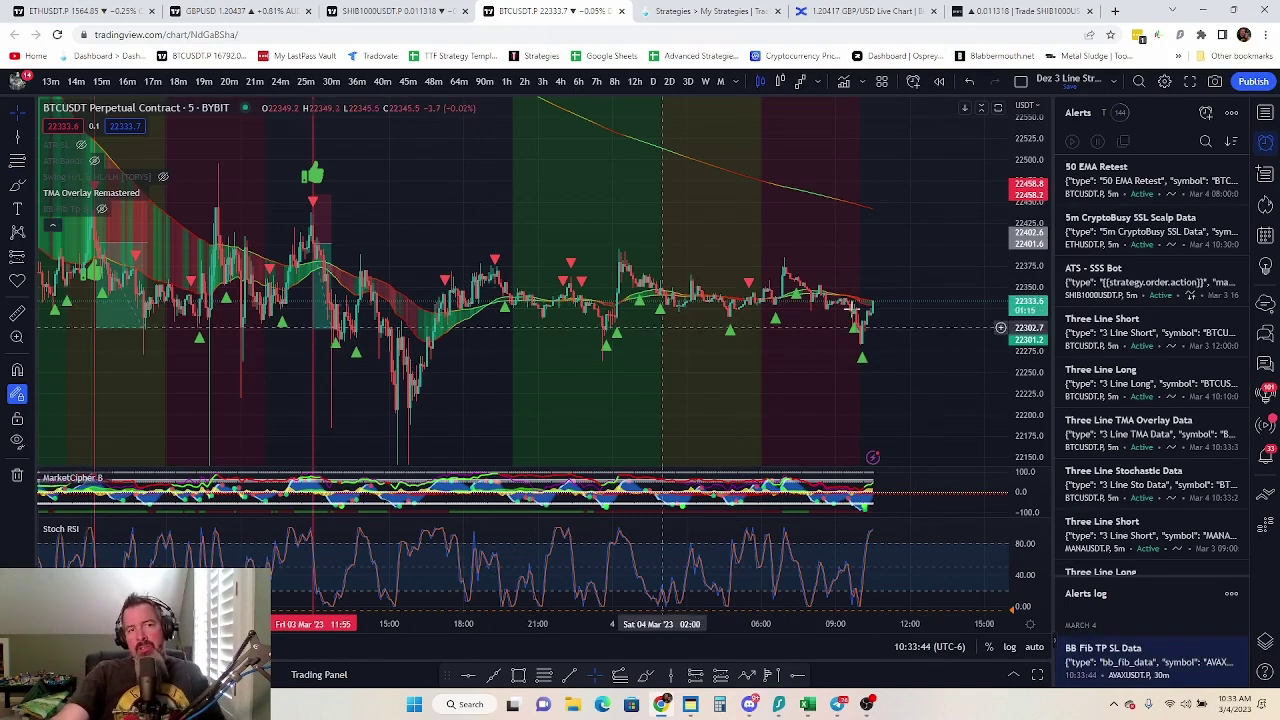
# Drag the BTCUSDT chart's right price scale to stretch the candles taller
pyautogui.moveTo(1022, 235)
pyautogui.mouseDown()
pyautogui.moveTo(1021, 172)
pyautogui.moveTo(1034, 230)
pyautogui.mouseUp()
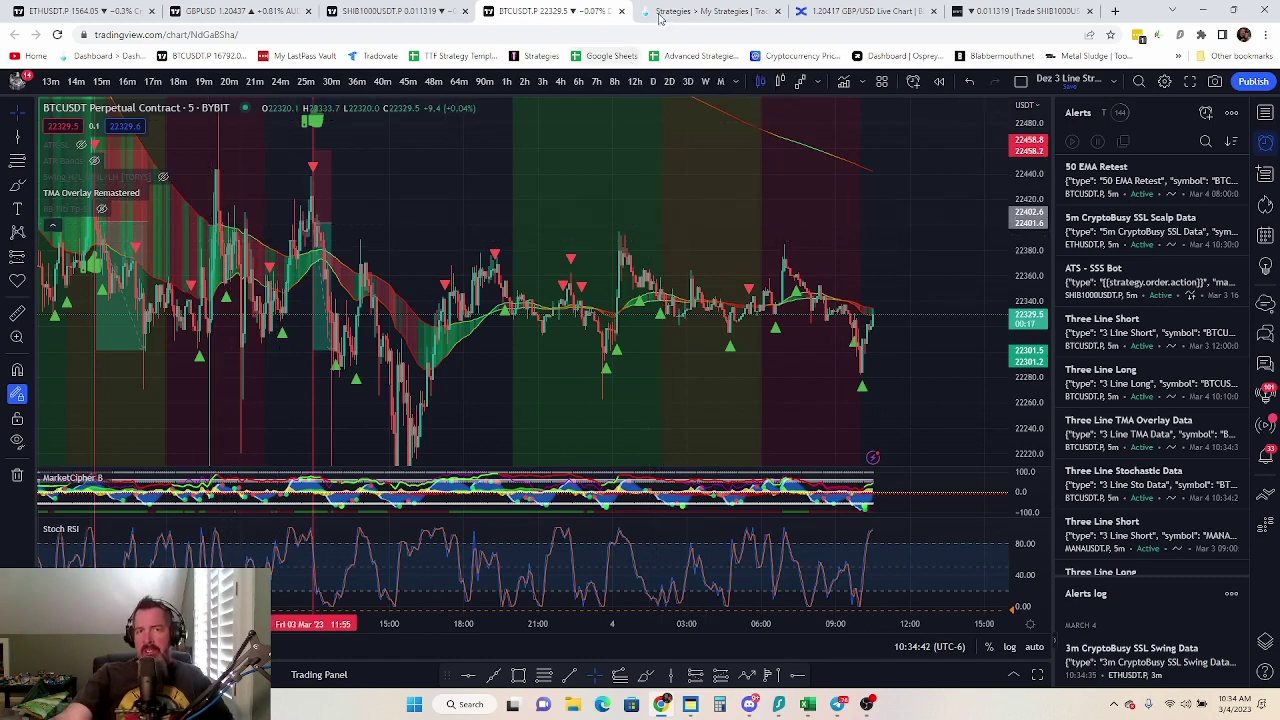
# Browse TradeLab's Community Browser, view Trade Pro Highest Win Rate, then return to My Strategies
pyautogui.click(691, 12)
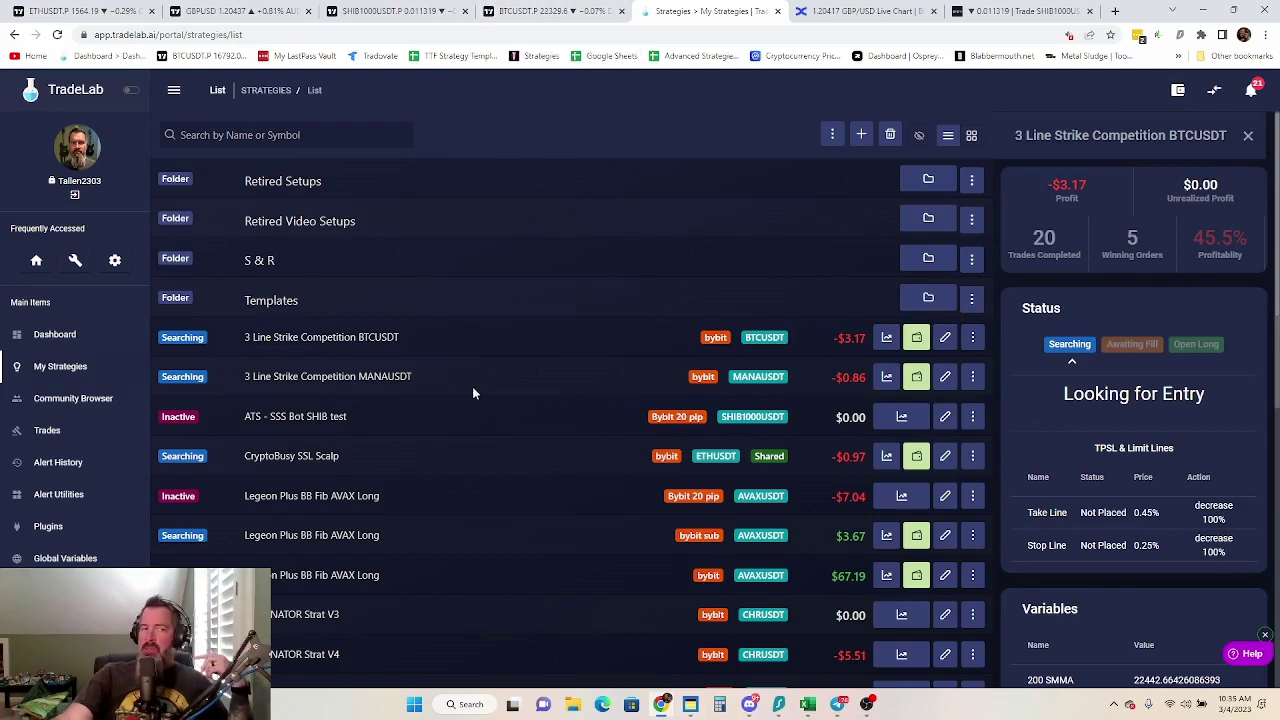
pyautogui.click(44, 400)
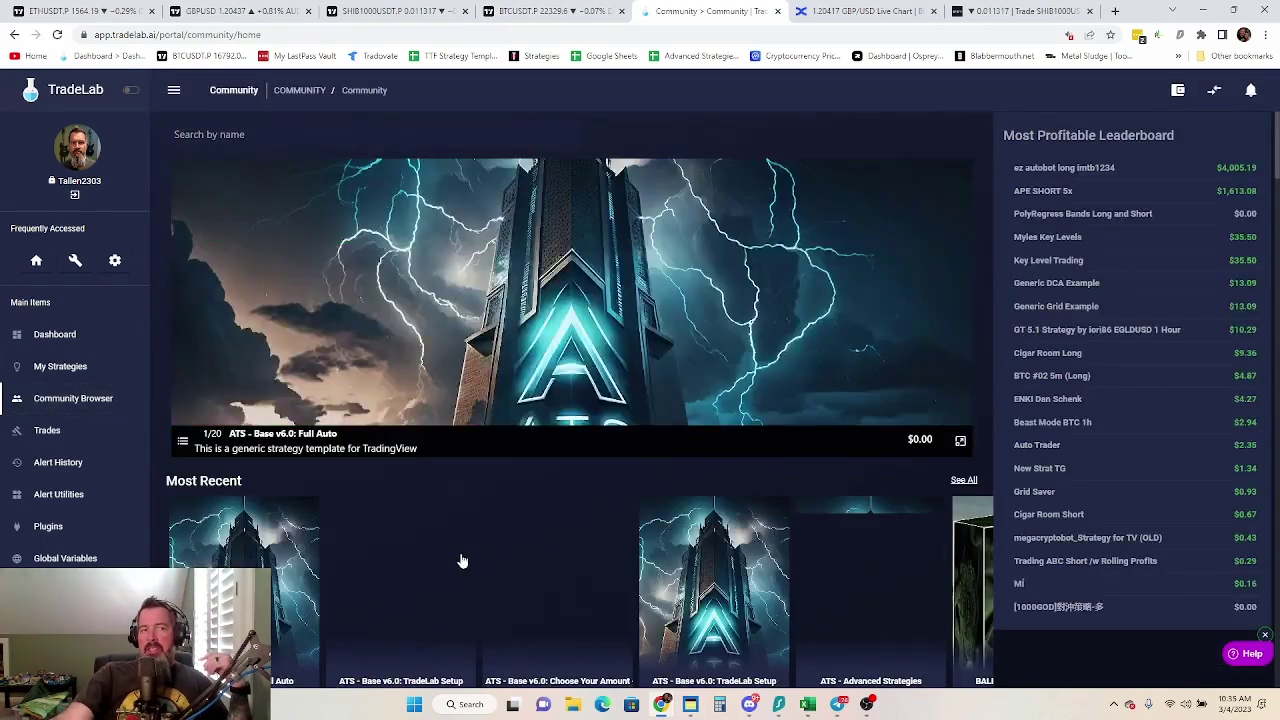
pyautogui.scroll(-3, 462, 561)
pyautogui.hscroll(5, 696, 380)
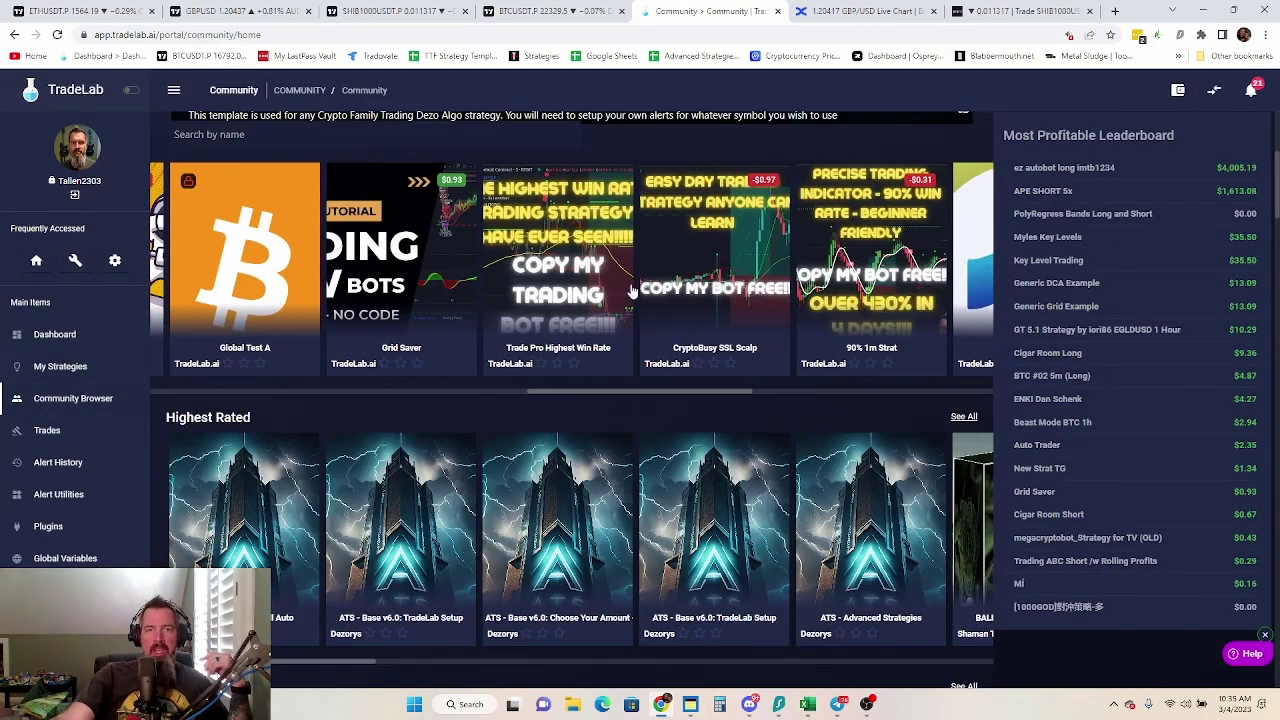
pyautogui.click(572, 272)
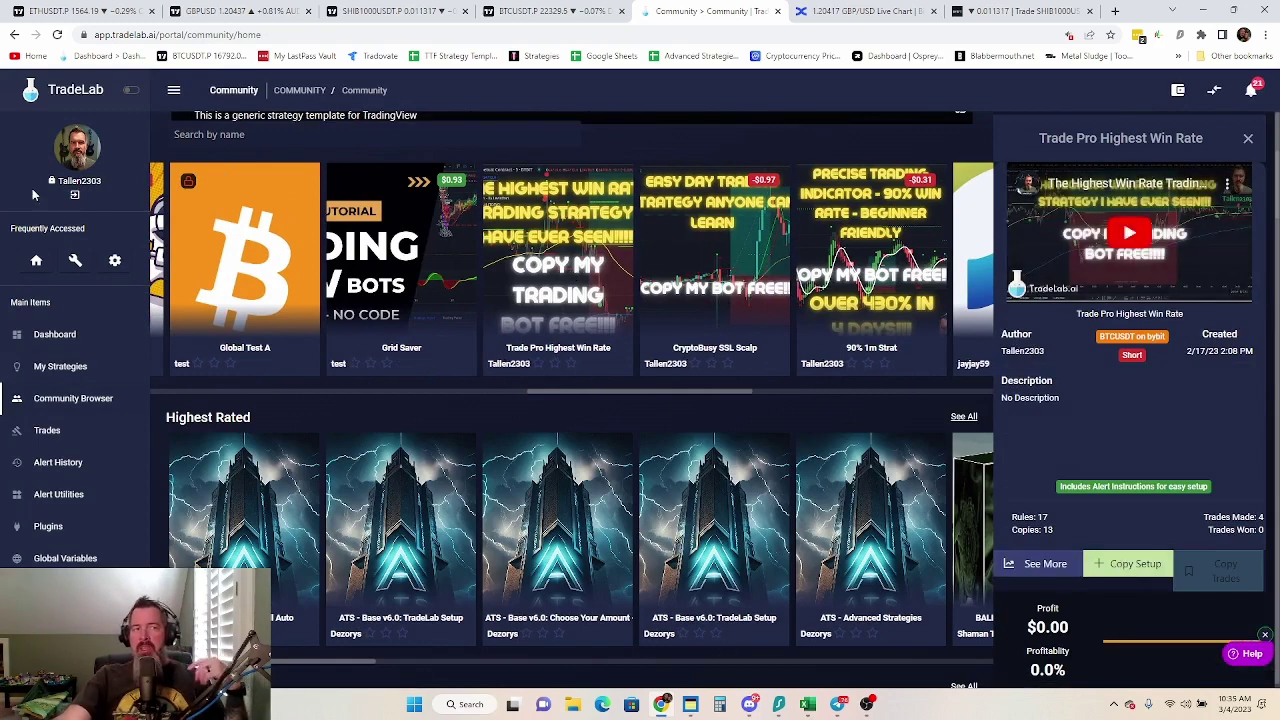
pyautogui.click(60, 366)
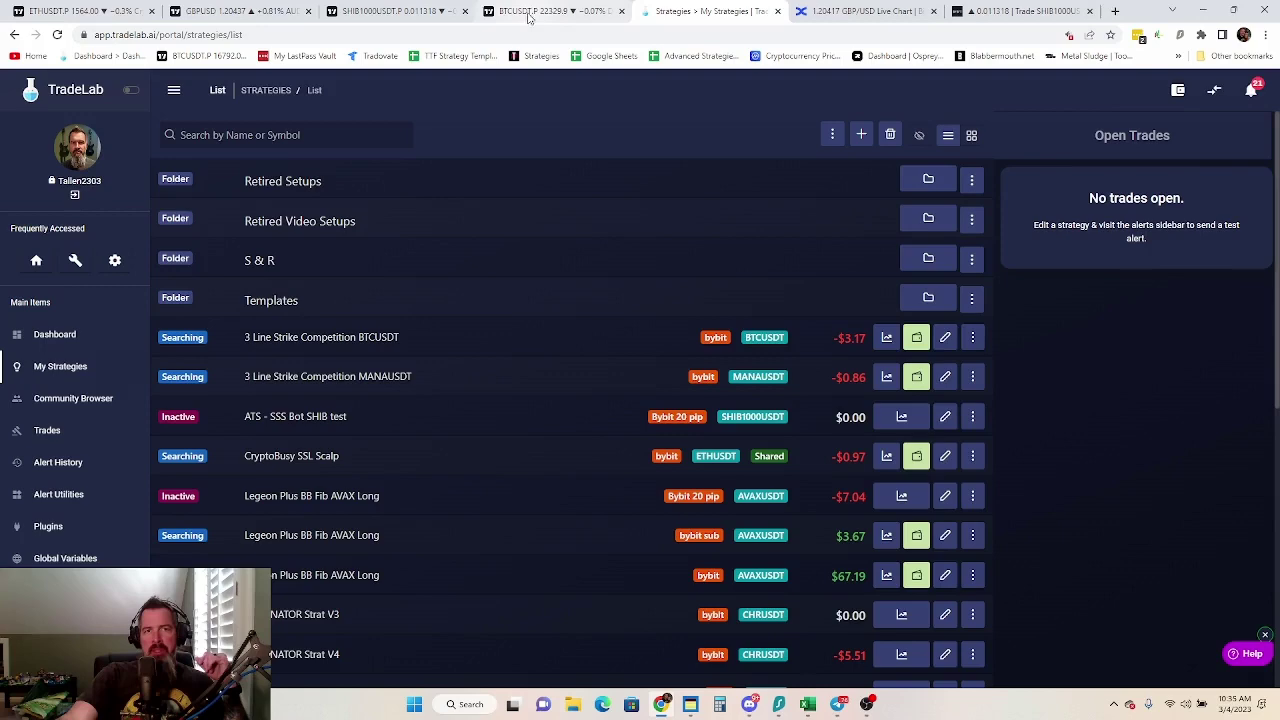
pyautogui.moveTo(695, 710)
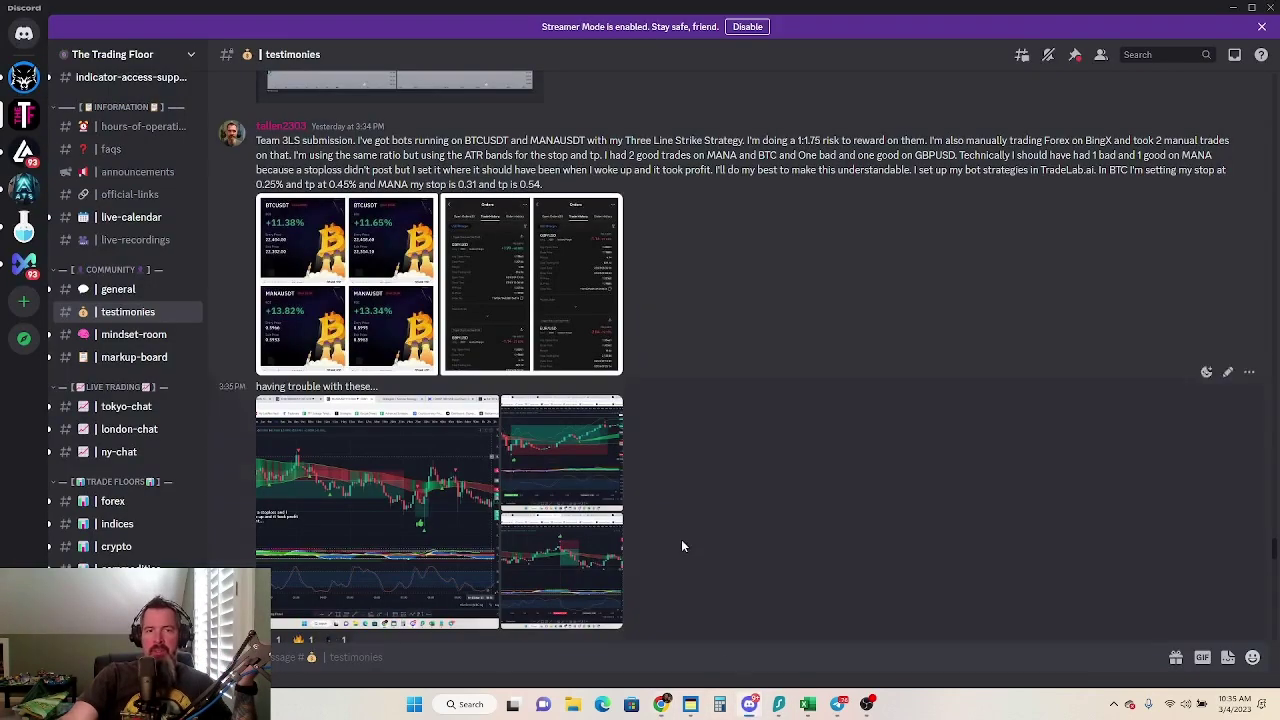
# Read the Three Line Strike post in Discord's testimonies channel, then return to TradeLab
pyautogui.click(749, 704)
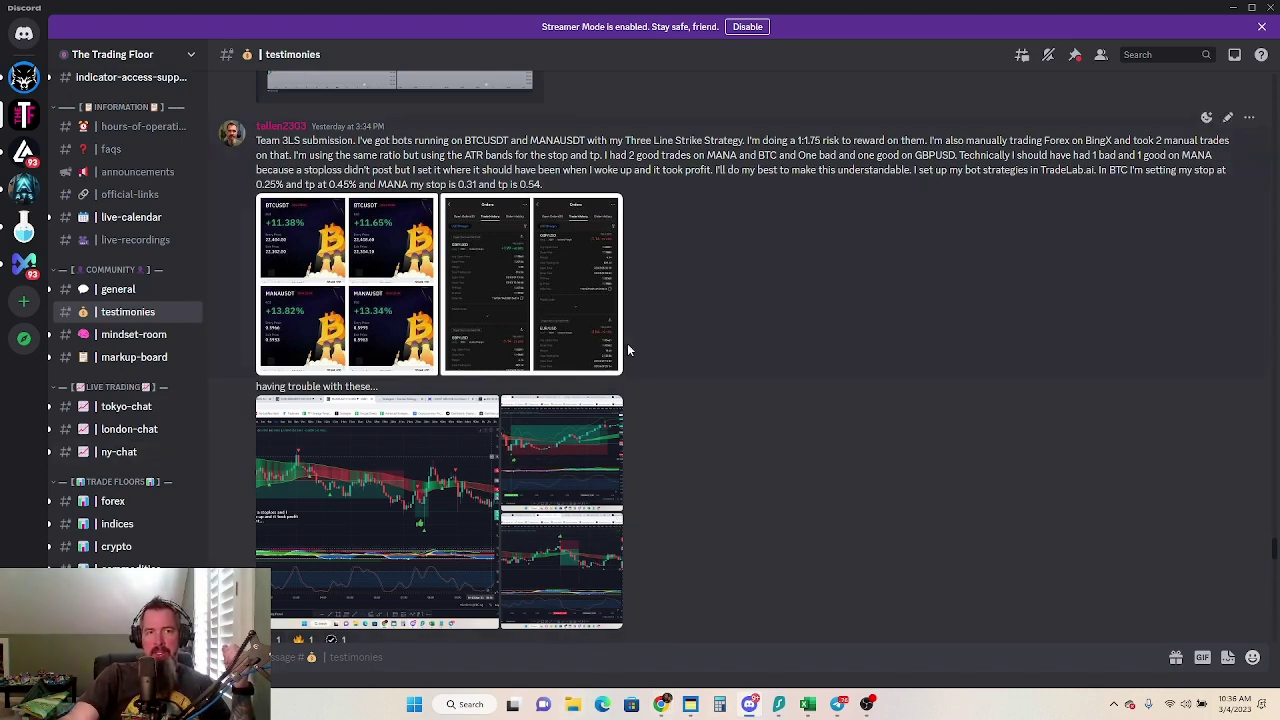
pyautogui.moveTo(665, 708)
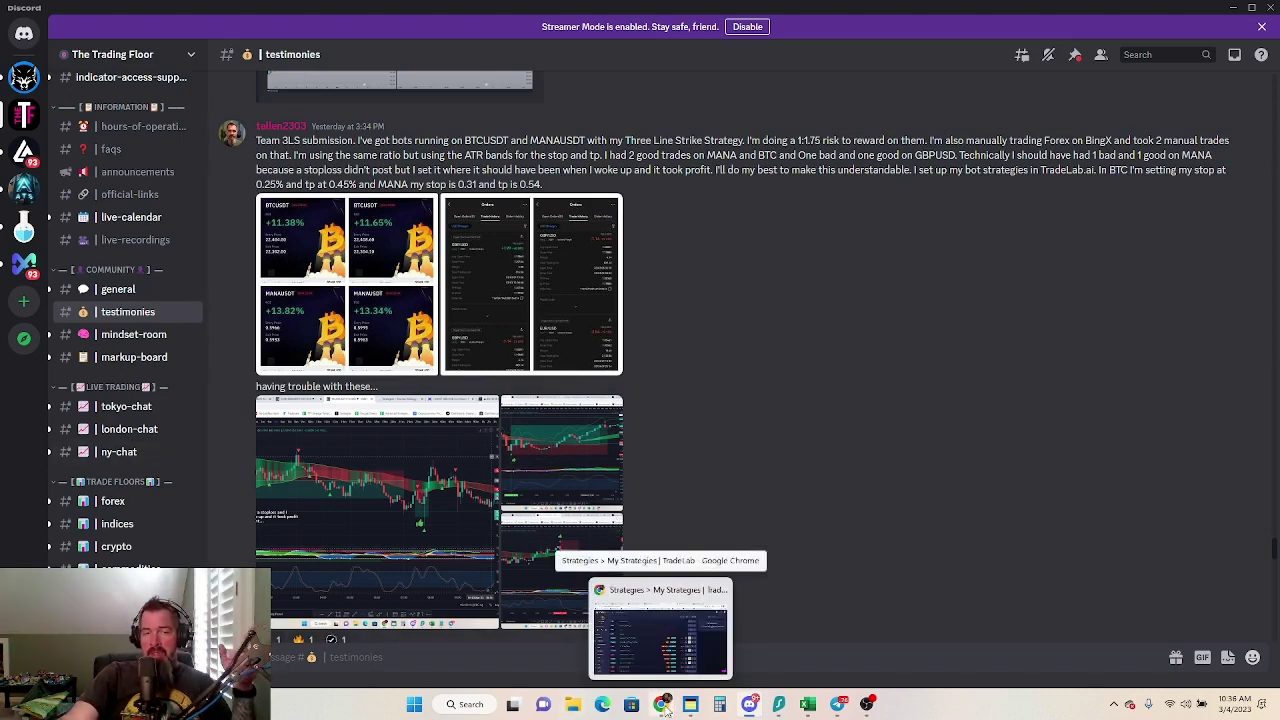
pyautogui.click(665, 708)
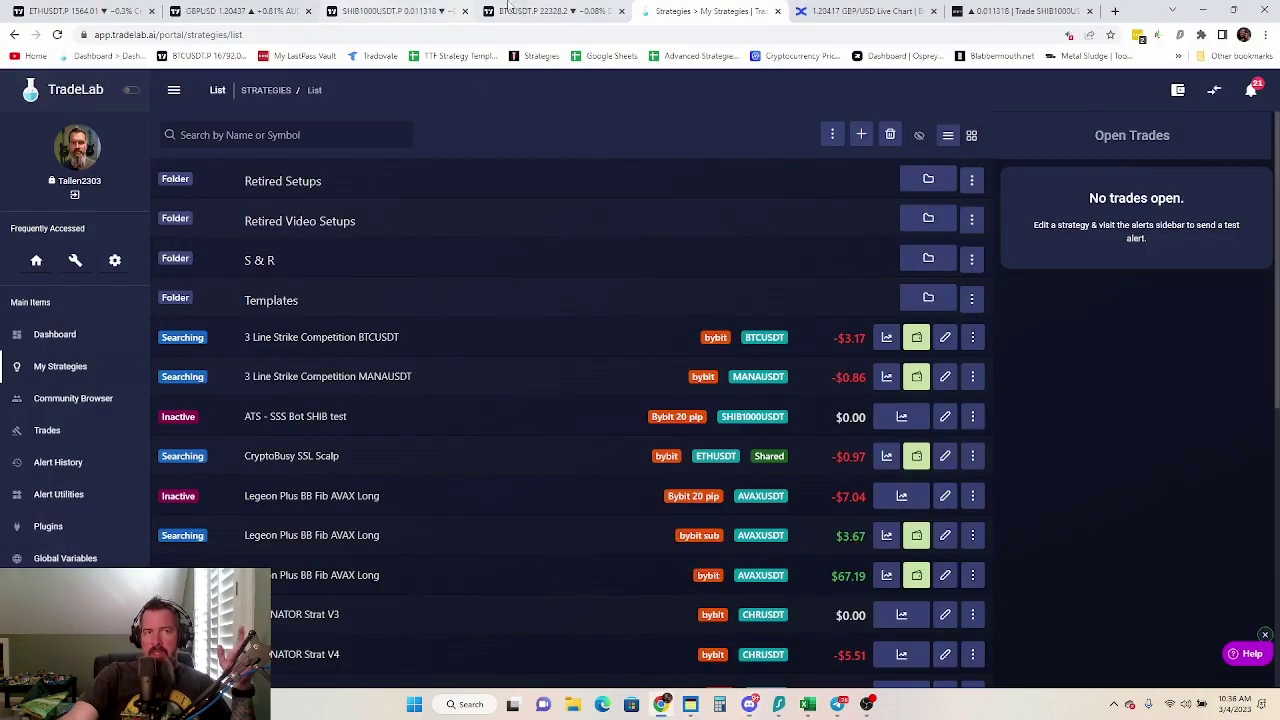
# Open TMA Overlay Remastered settings on the BTCUSDT chart, glance at Style, and scroll Inputs to confirmation
pyautogui.click(540, 11)
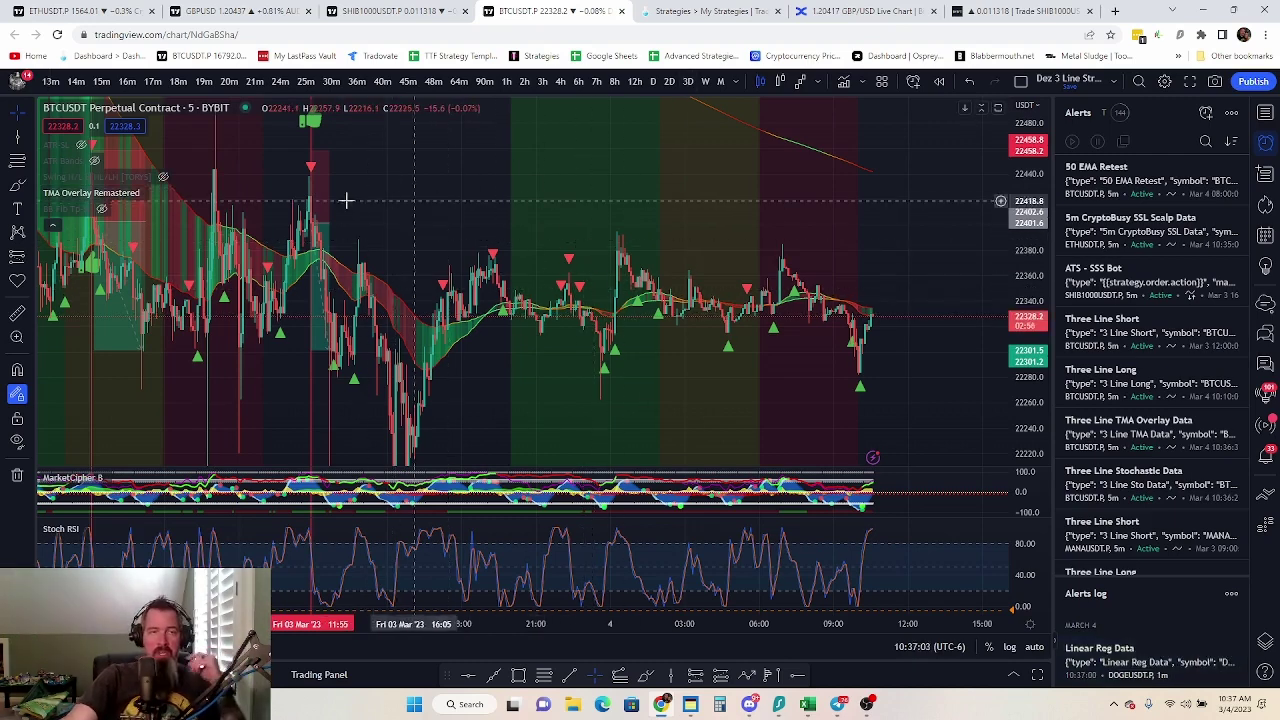
pyautogui.click(170, 192)
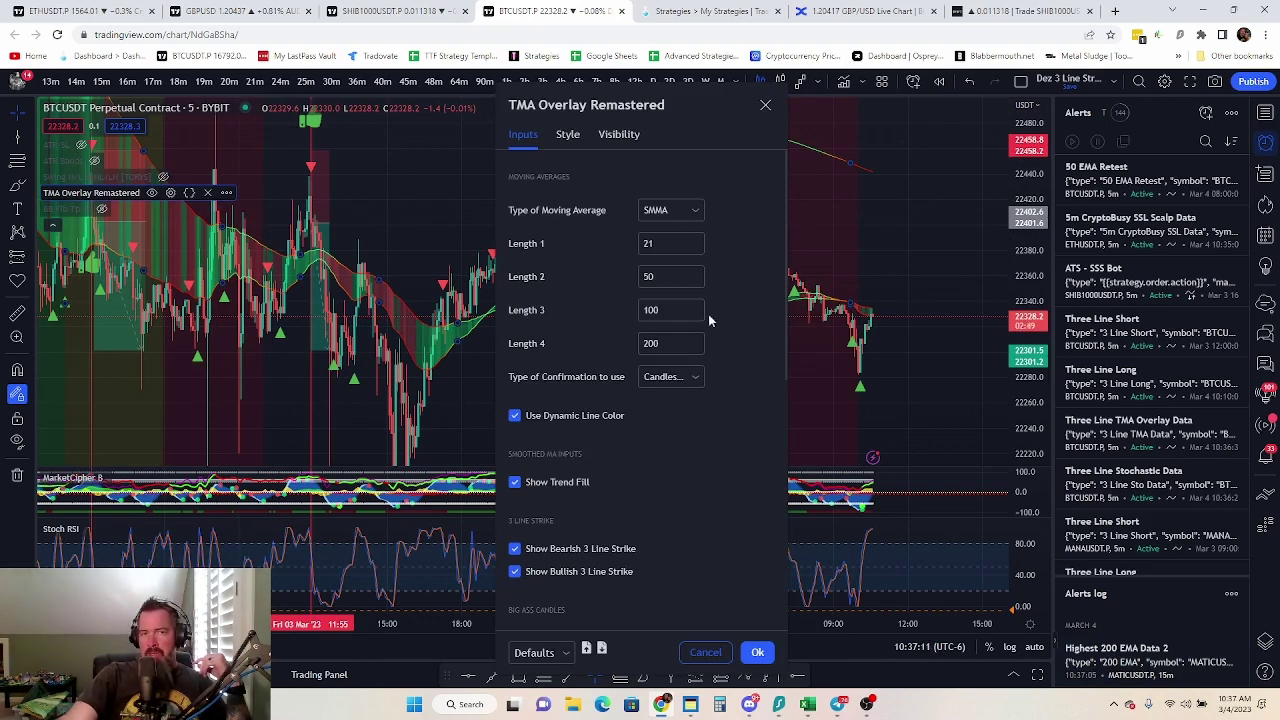
pyautogui.click(567, 134)
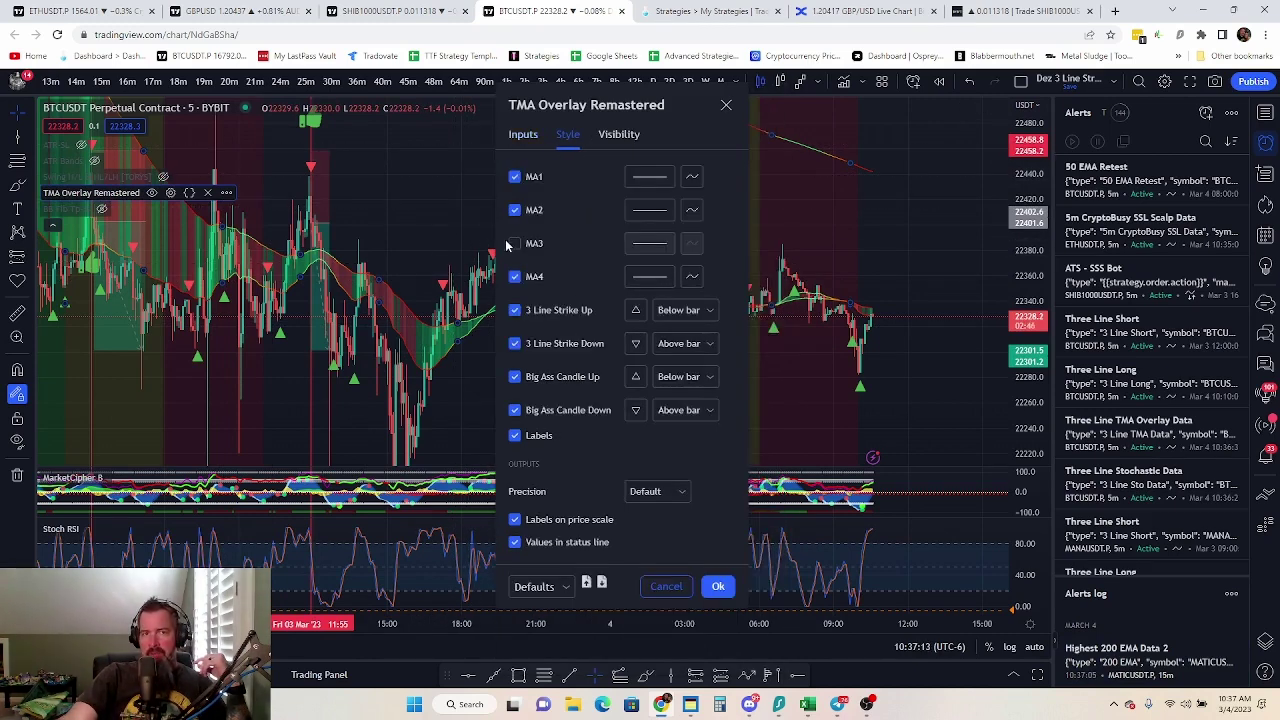
pyautogui.click(523, 134)
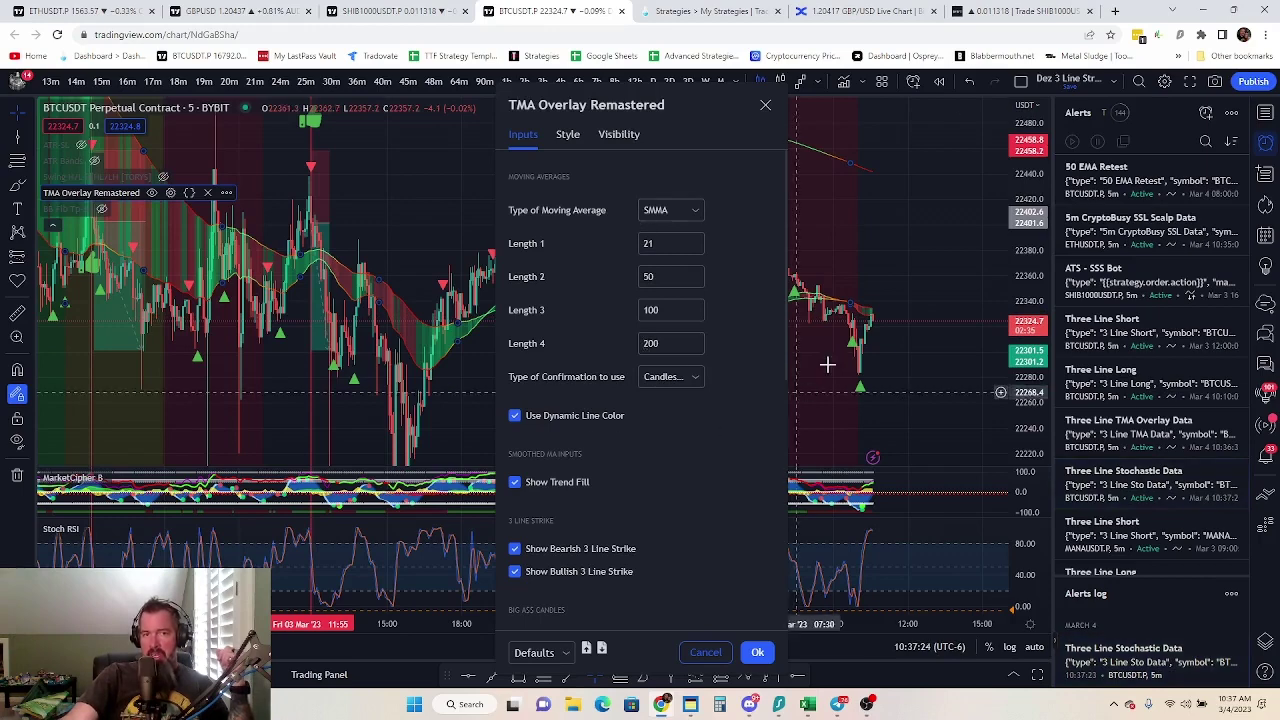
pyautogui.scroll(-1, 589, 336)
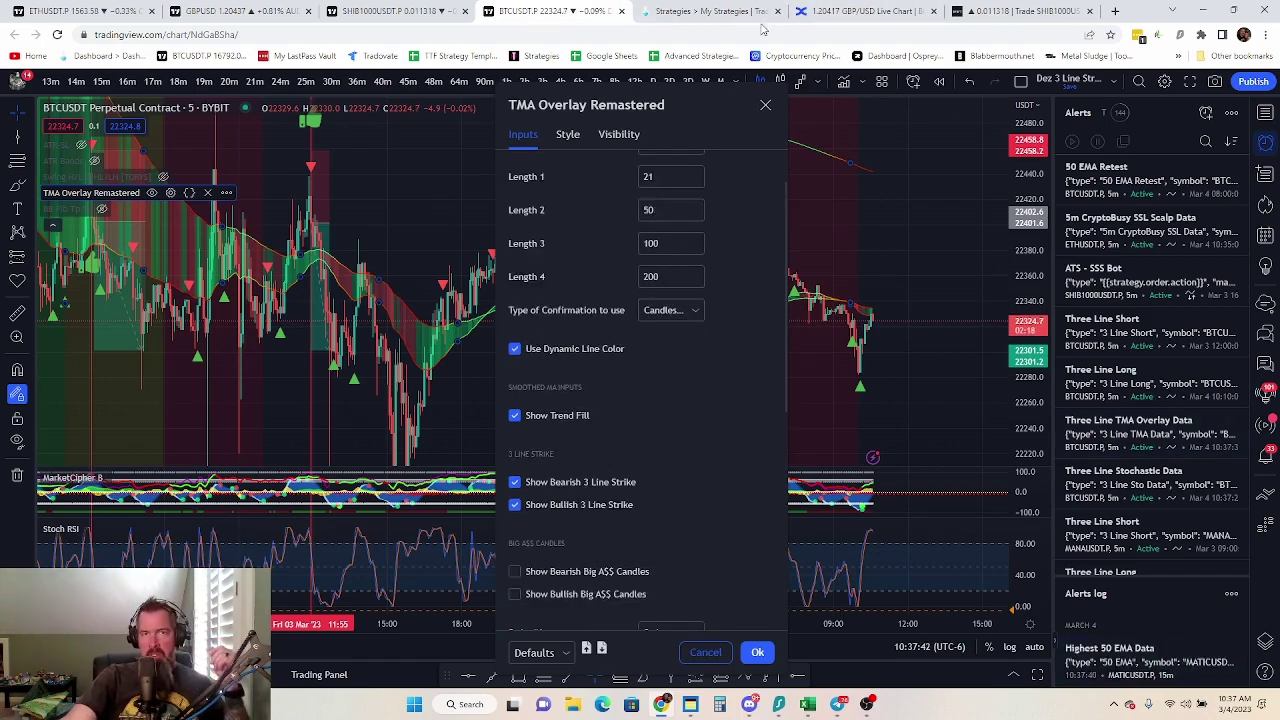
# Apply 'Candles and Moving Average Lines' confirmation and pan the chart to compare its signals
pyautogui.click(696, 312)
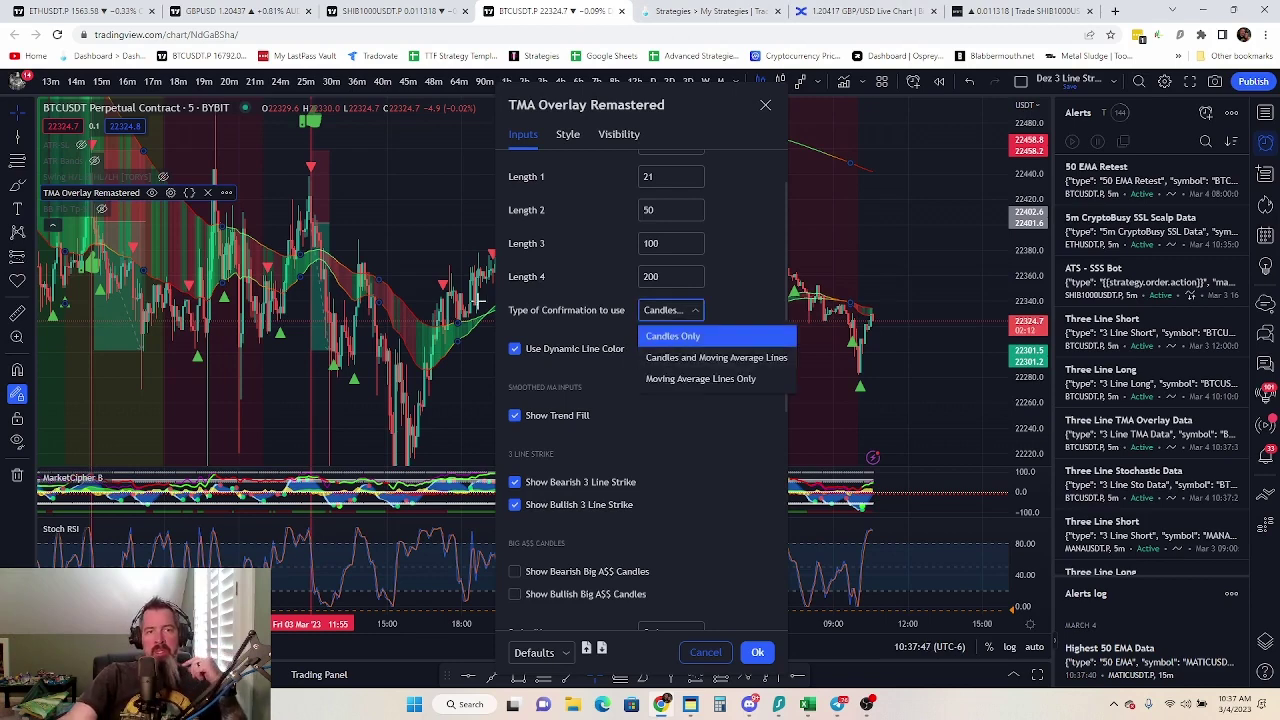
pyautogui.moveTo(636, 107); pyautogui.dragTo(972, 105)
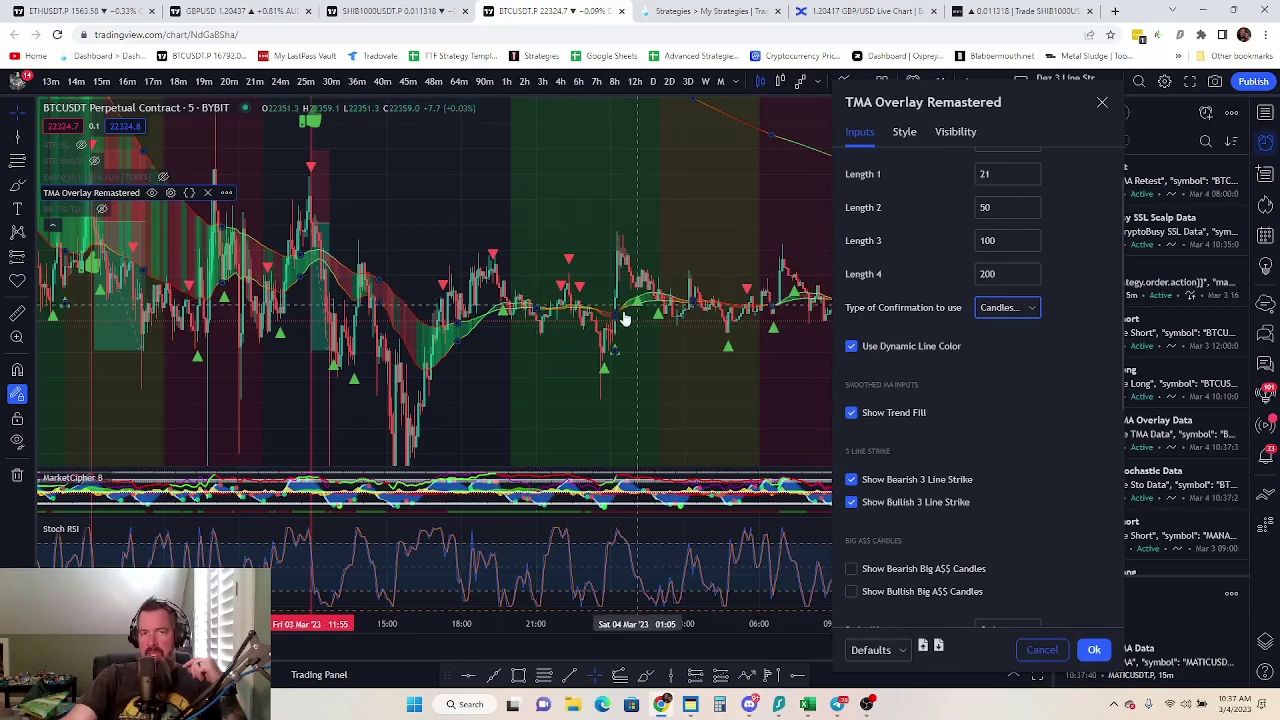
pyautogui.scroll(3, 186, 298)
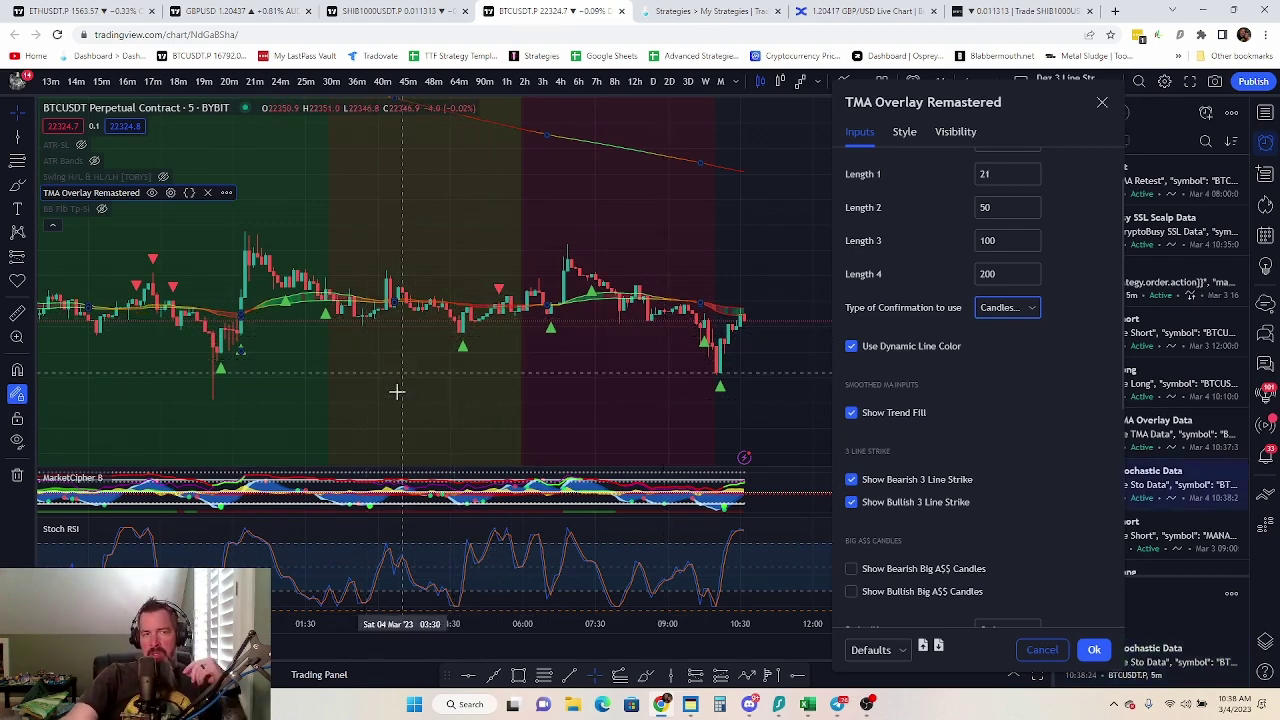
pyautogui.scroll(-2, 394, 389)
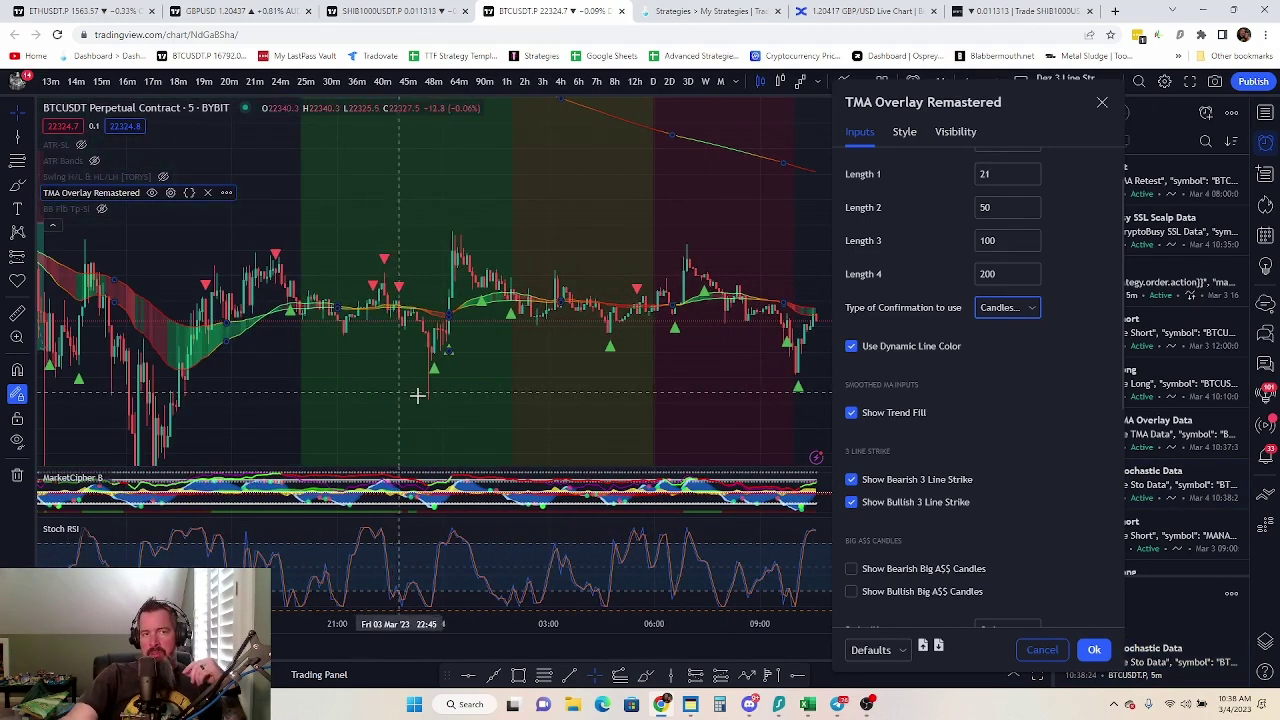
pyautogui.click(1033, 309)
pyautogui.click(1027, 357)
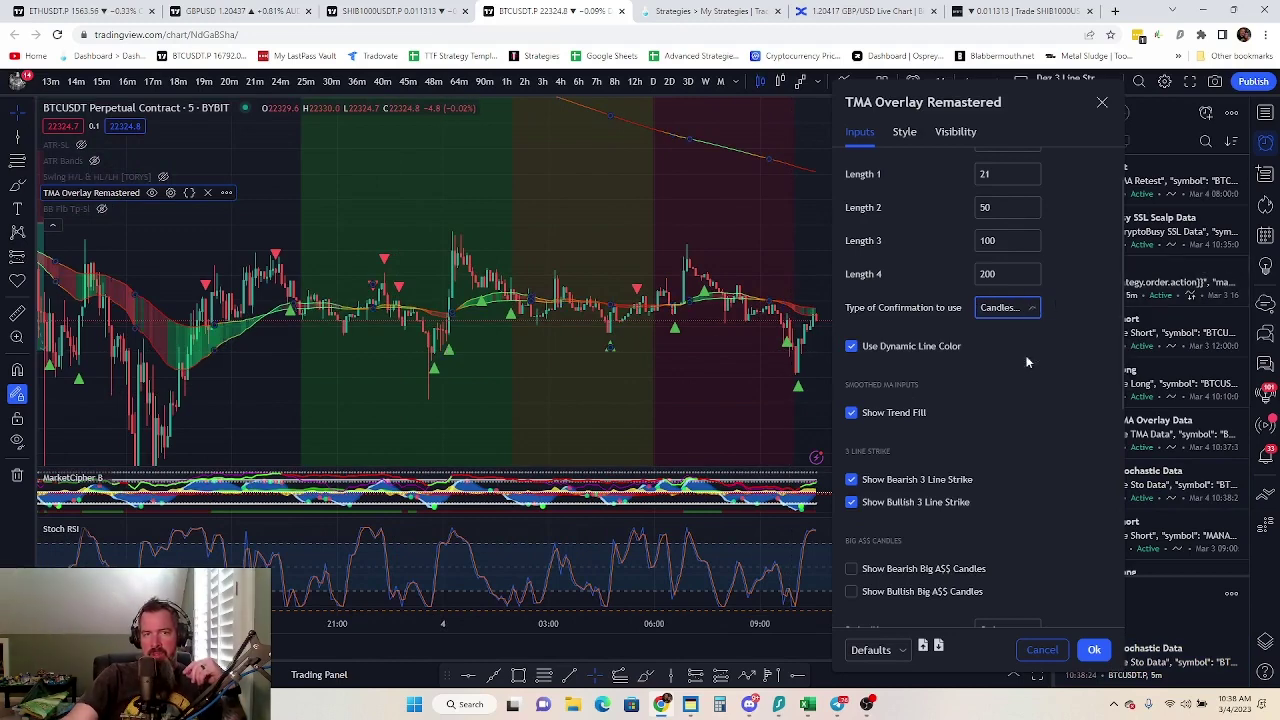
pyautogui.scroll(2, 500, 391)
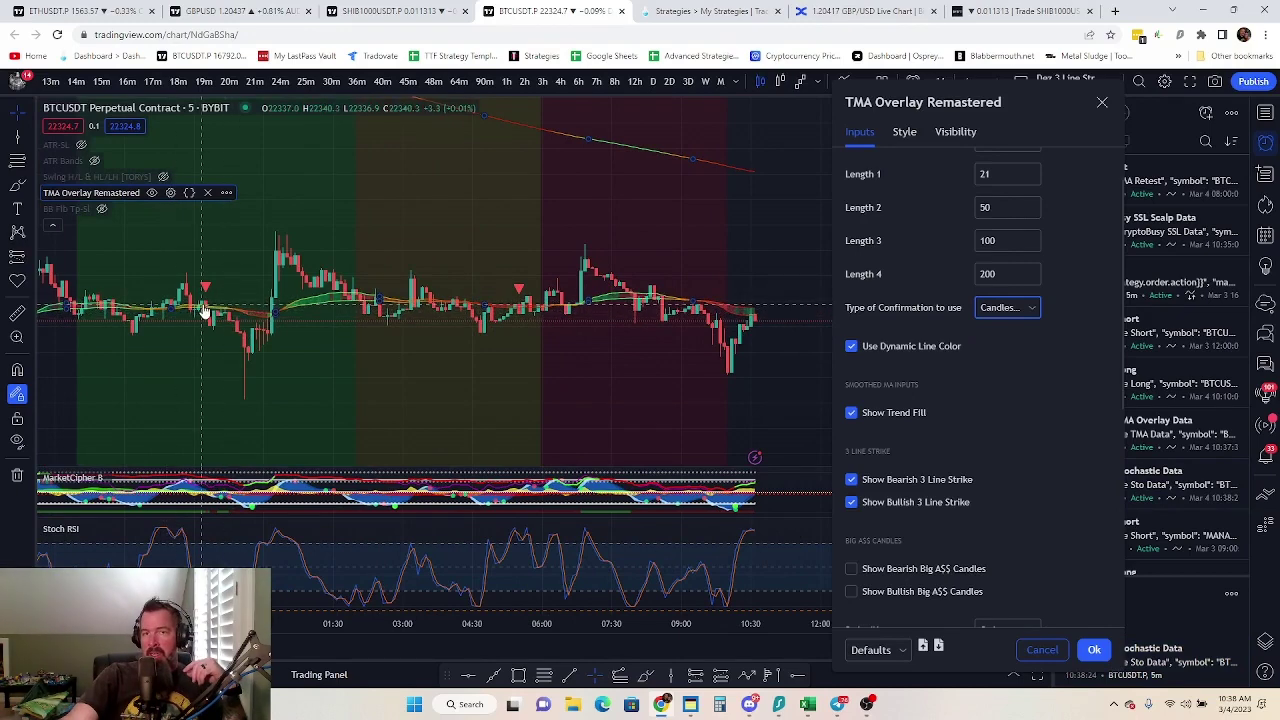
pyautogui.click(320, 363)
pyautogui.moveTo(320, 363); pyautogui.dragTo(490, 300)
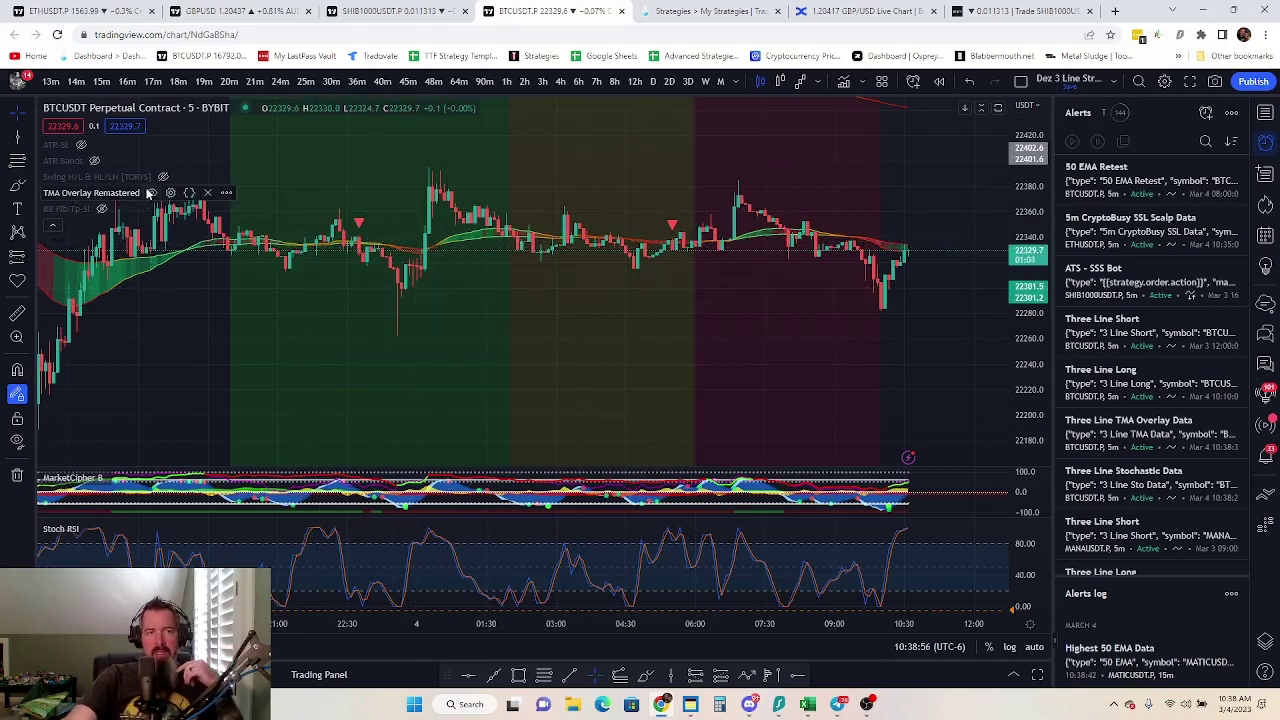
# Switch confirmation to Moving Average Lines Only, then change it to Candles Only
pyautogui.click(171, 192)
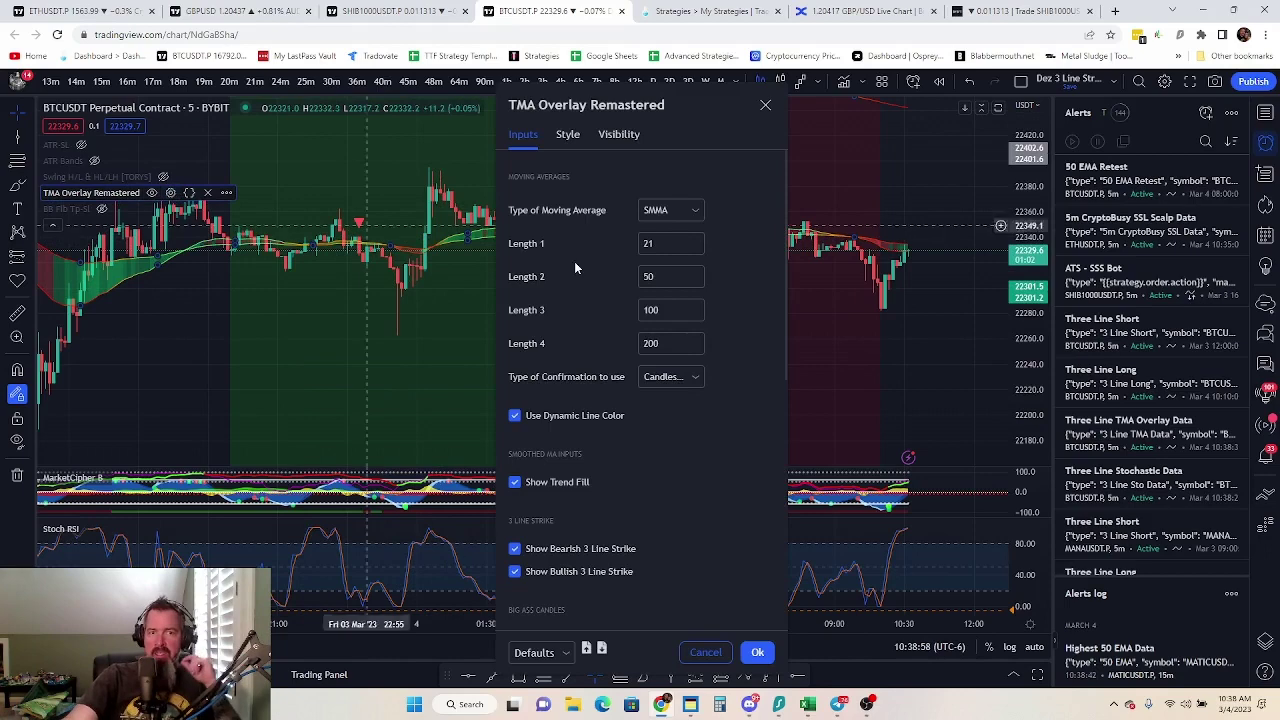
pyautogui.click(689, 378)
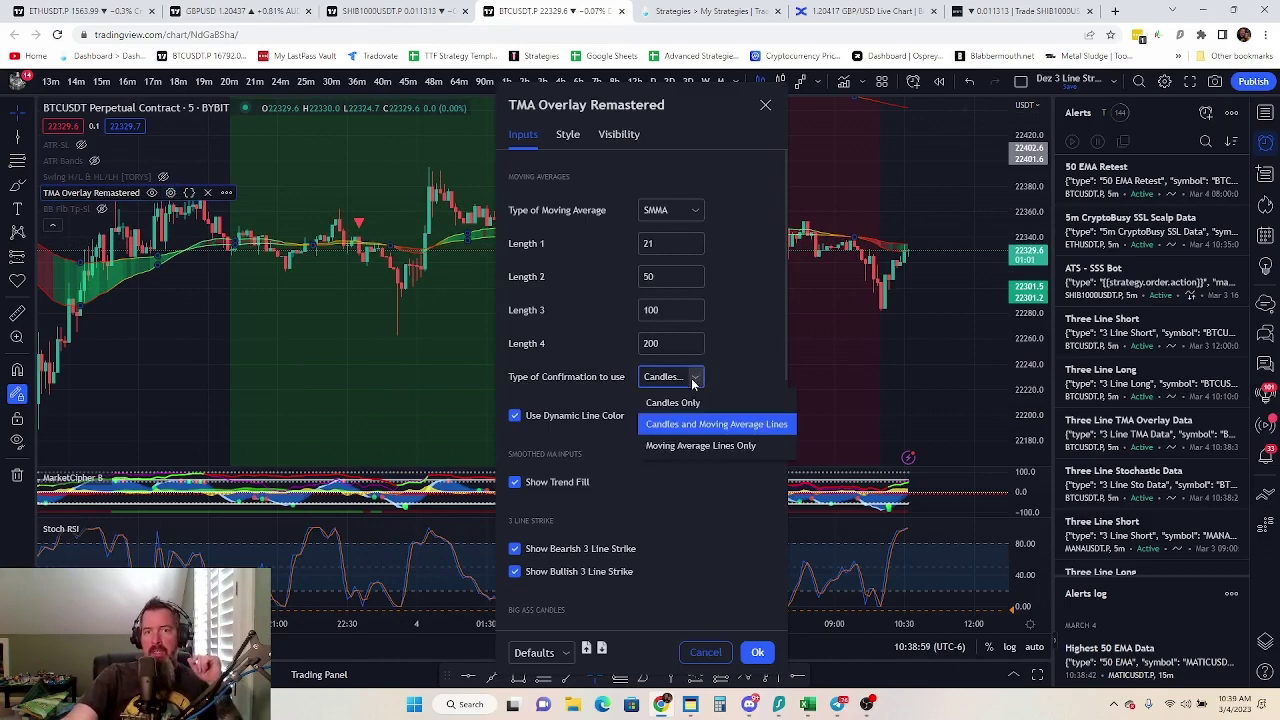
pyautogui.click(728, 445)
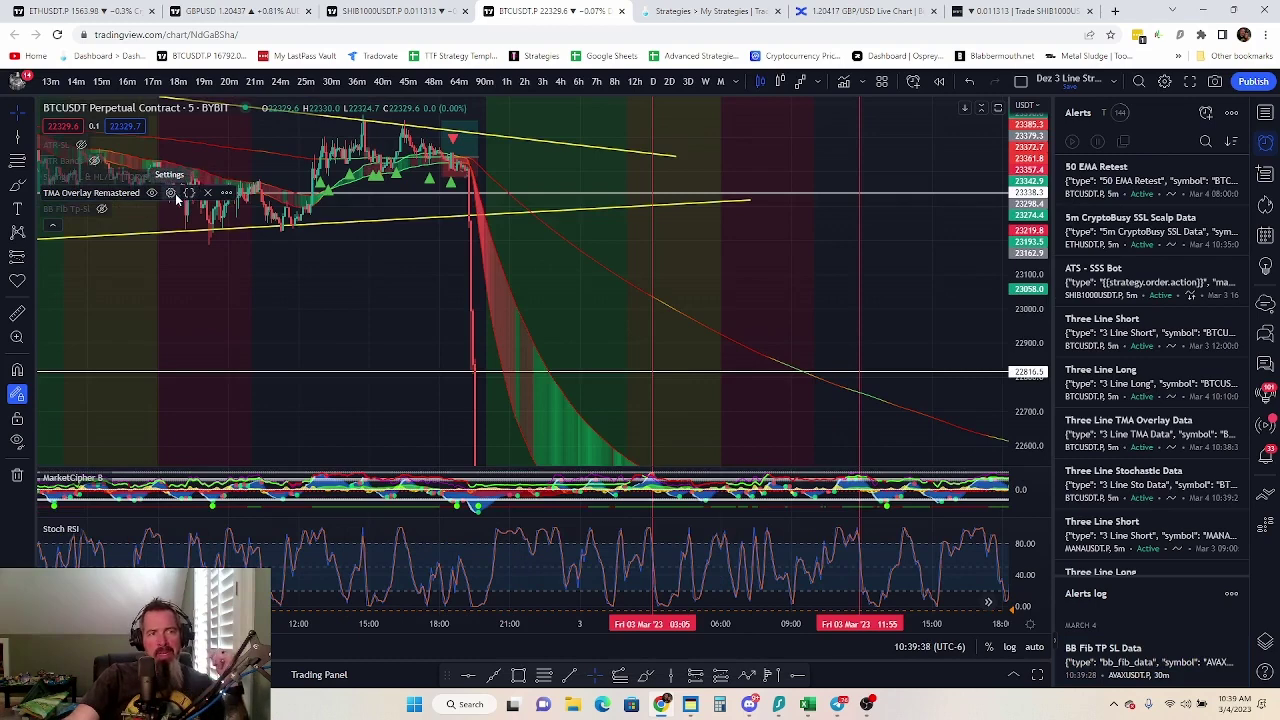
pyautogui.click(171, 193)
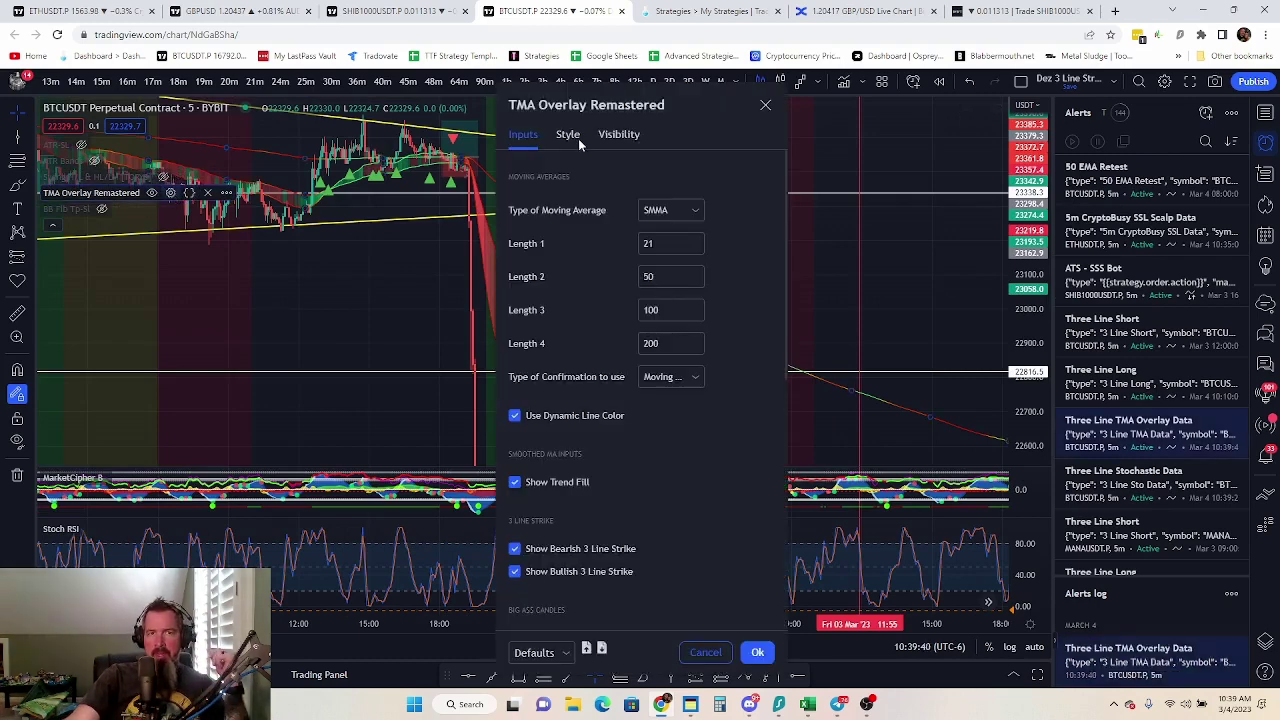
pyautogui.click(703, 388)
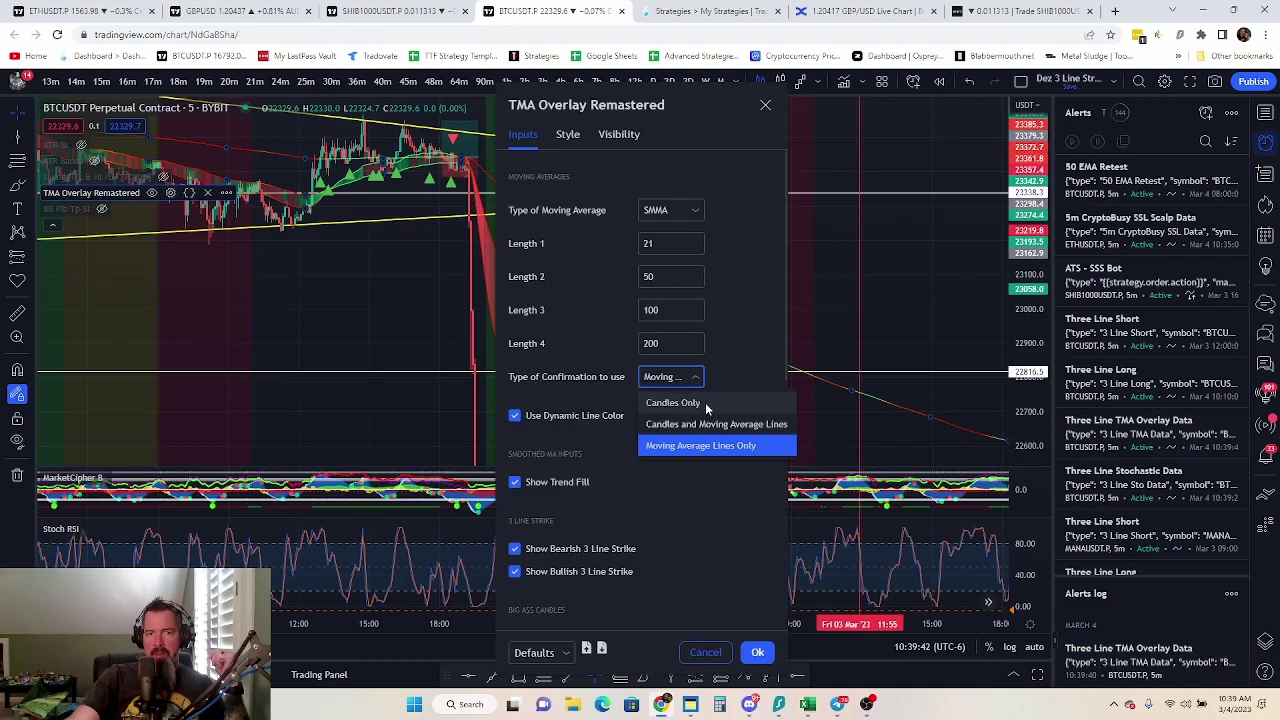
pyautogui.click(705, 401)
# Apply the Candles Only setting and pan the chart back to earlier trade signals
pyautogui.click(757, 652)
pyautogui.scroll(-5, 349, 257)
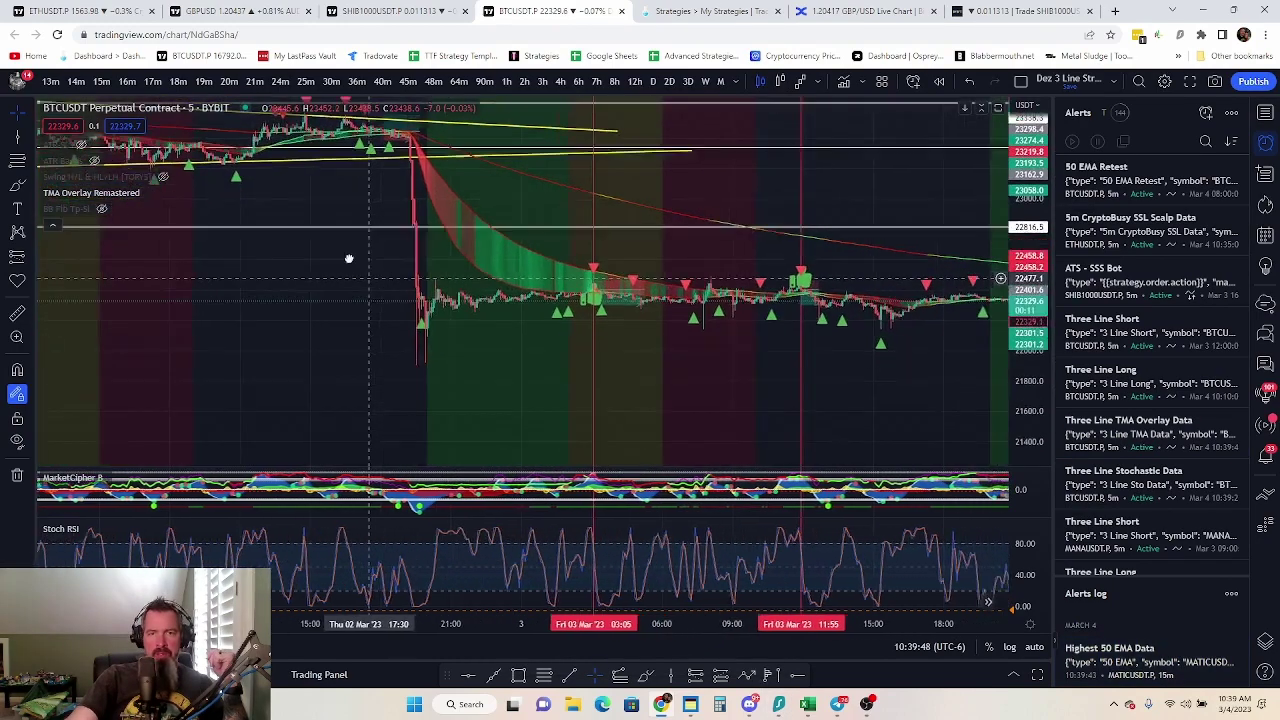
pyautogui.scroll(4, 712, 327)
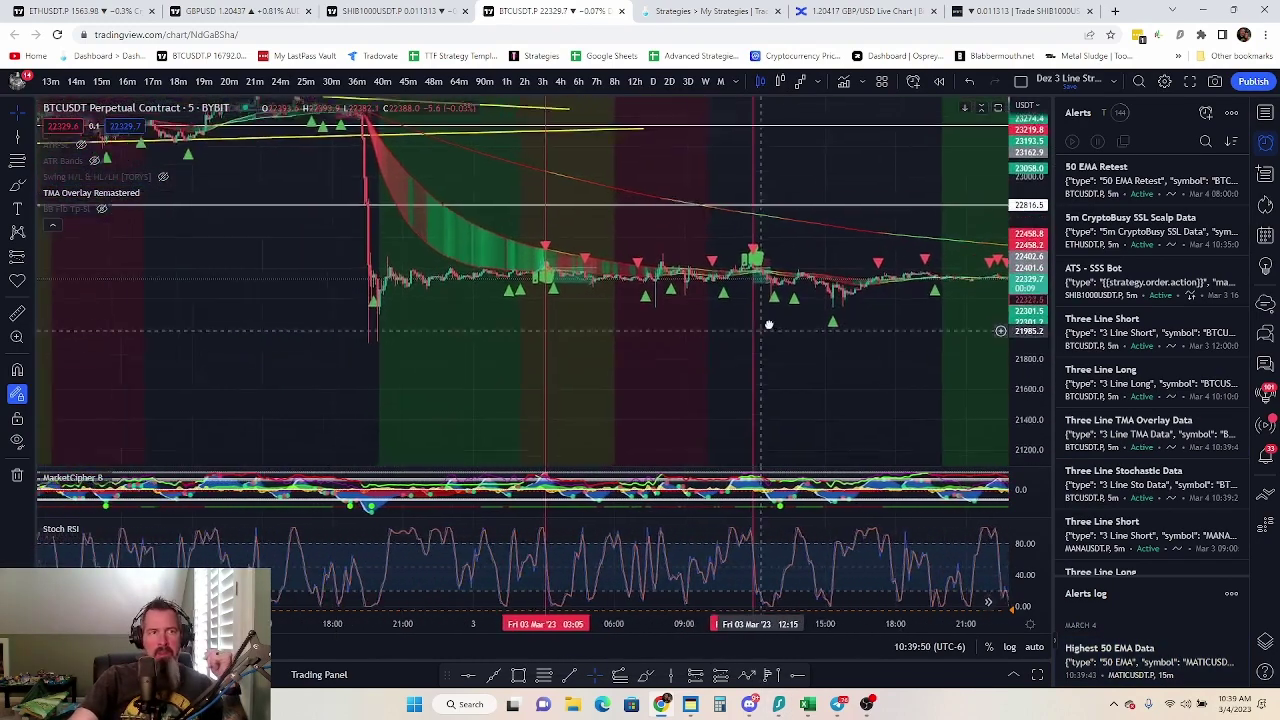
pyautogui.scroll(2, 660, 329)
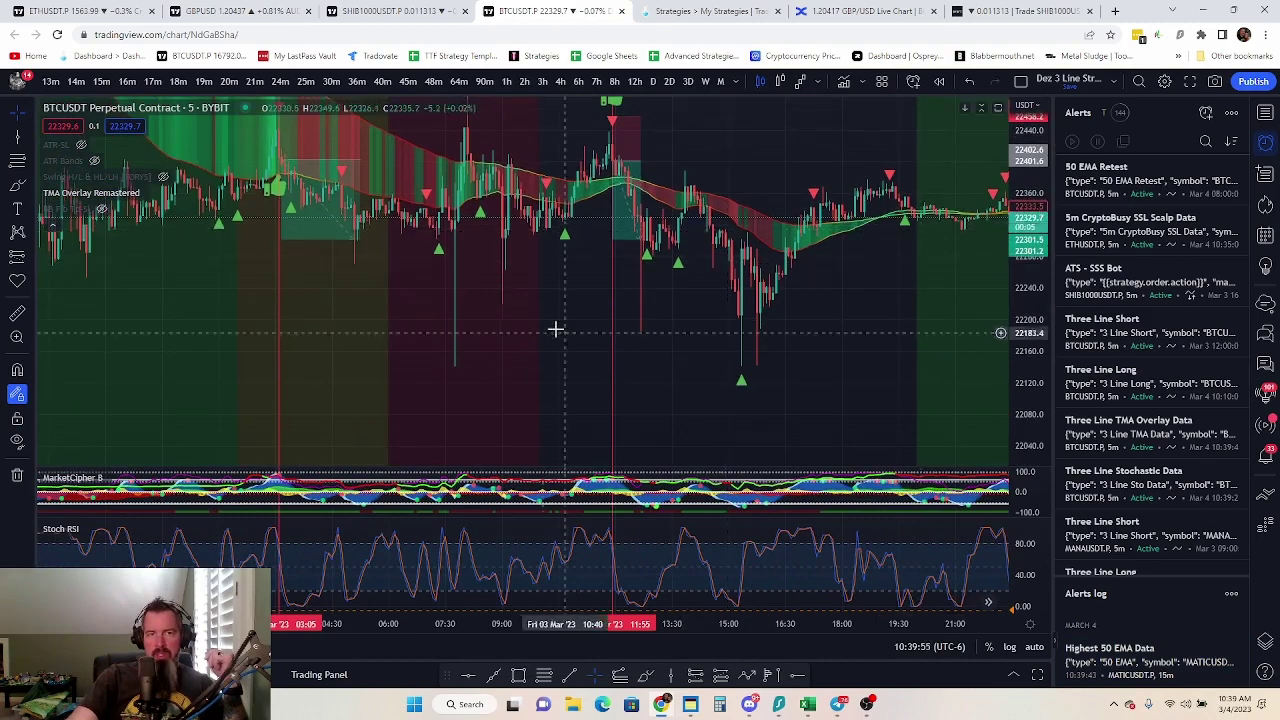
pyautogui.moveTo(529, 329); pyautogui.dragTo(600, 418)
pyautogui.scroll(2, 691, 406)
pyautogui.hscroll(3, 491, 400)
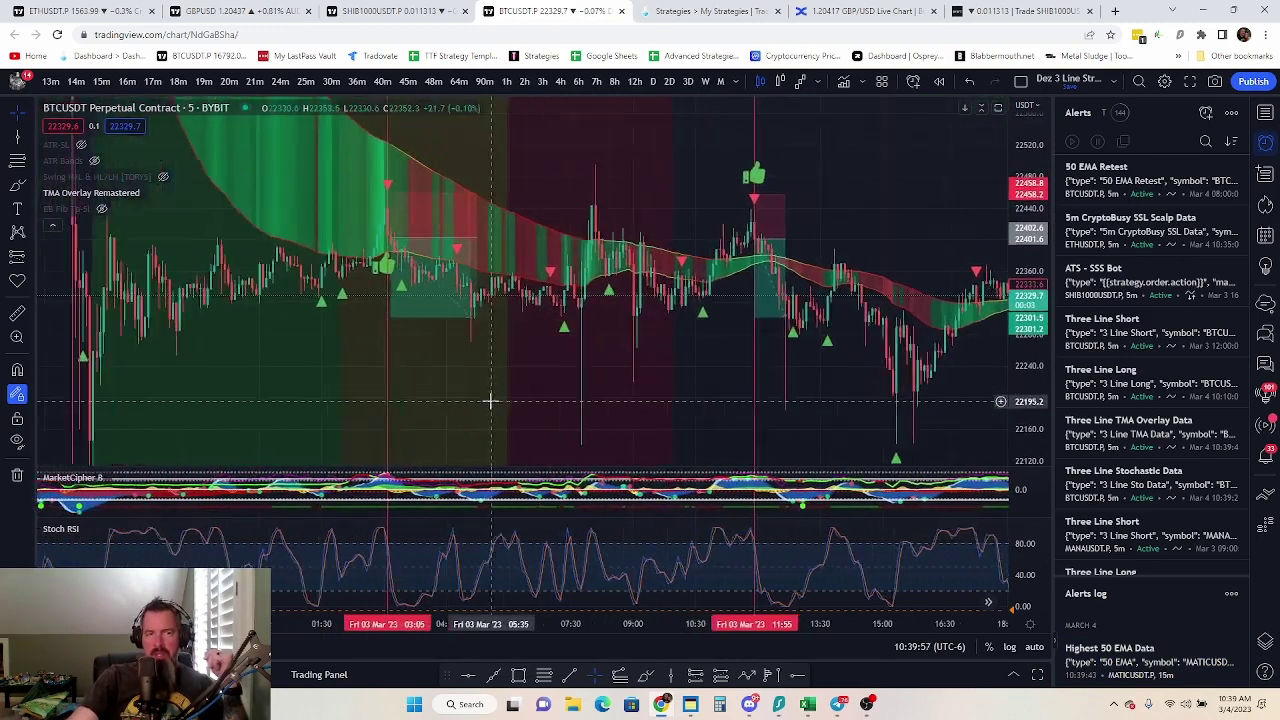
# Widen the existing long-position box further to the right
pyautogui.click(212, 245)
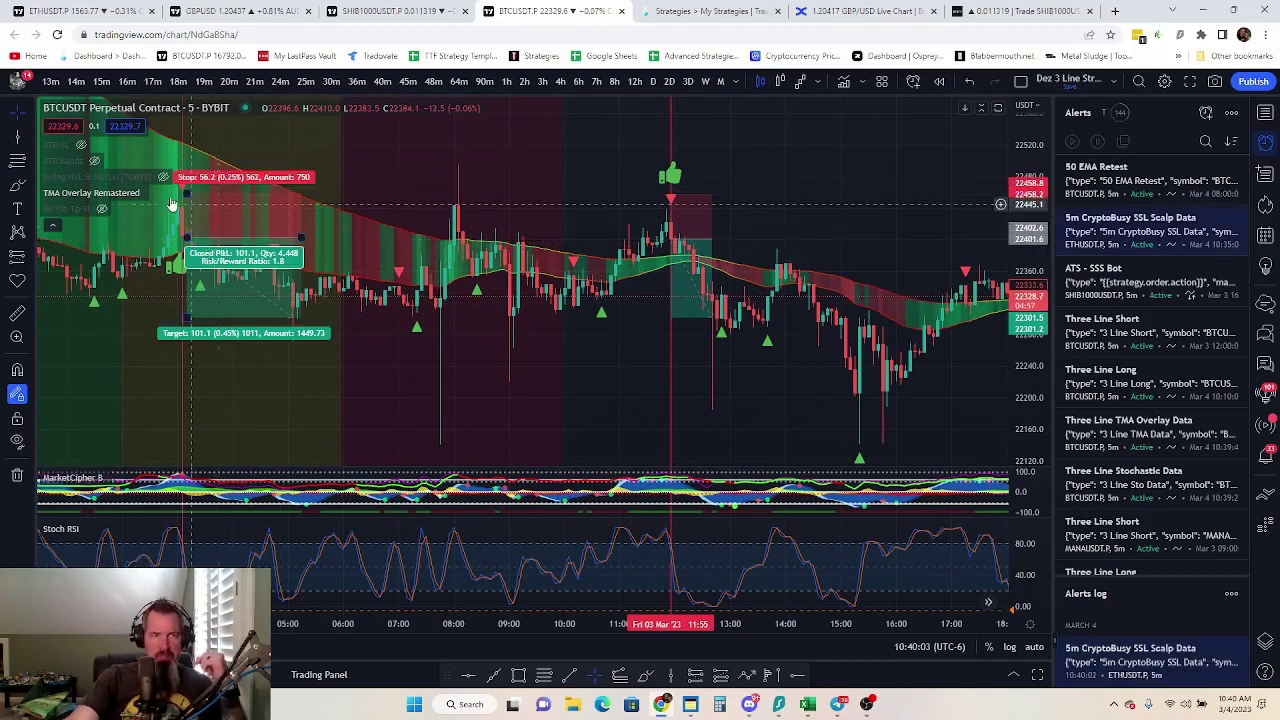
pyautogui.click(315, 248)
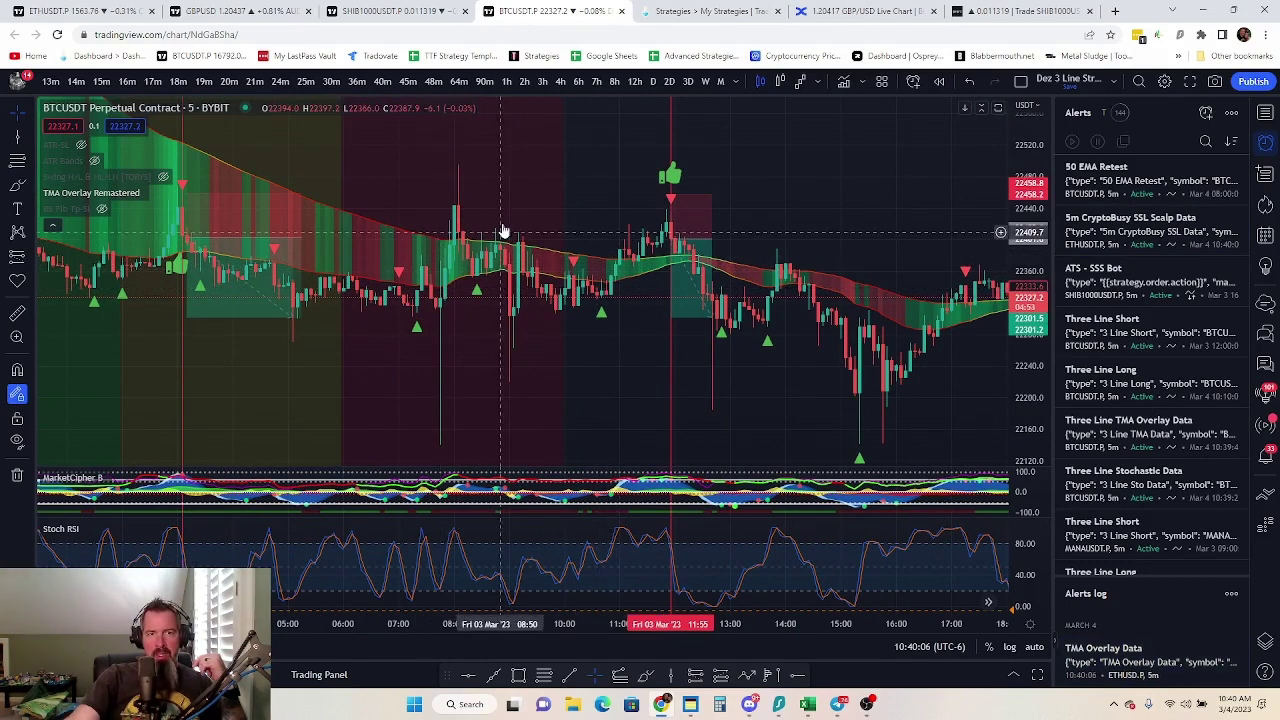
pyautogui.click(298, 243)
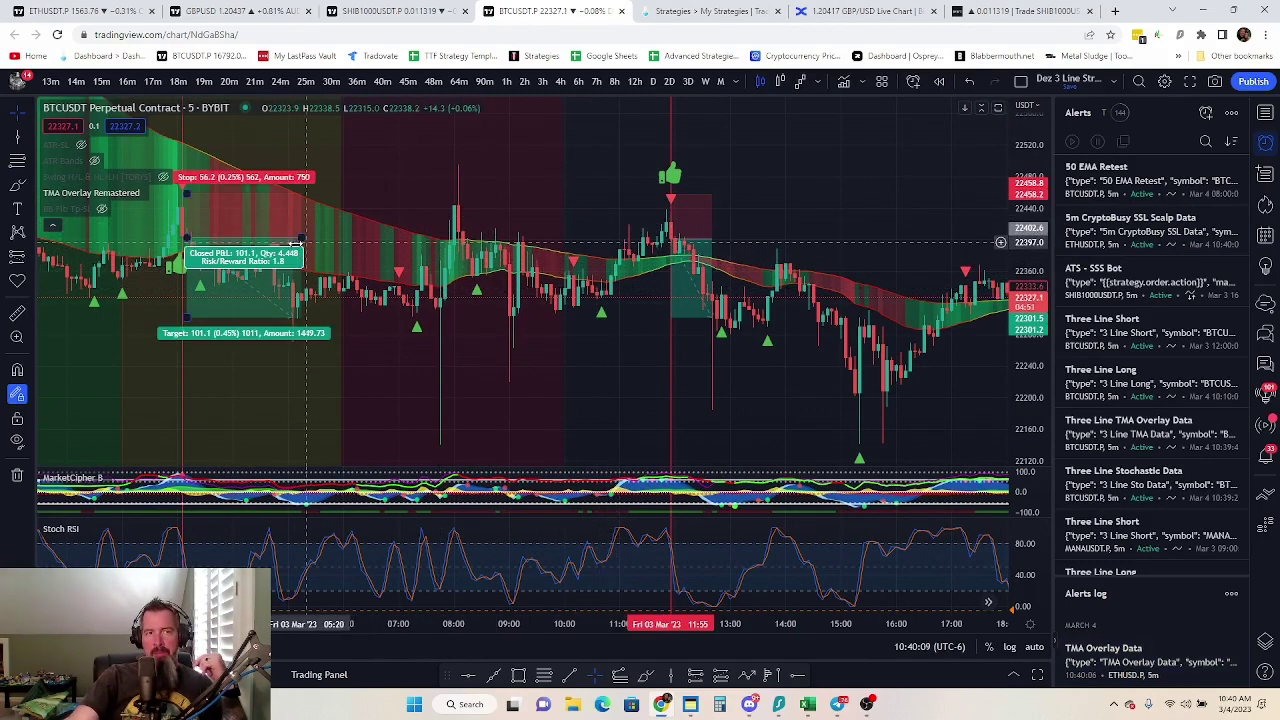
pyautogui.moveTo(305, 238); pyautogui.dragTo(522, 219)
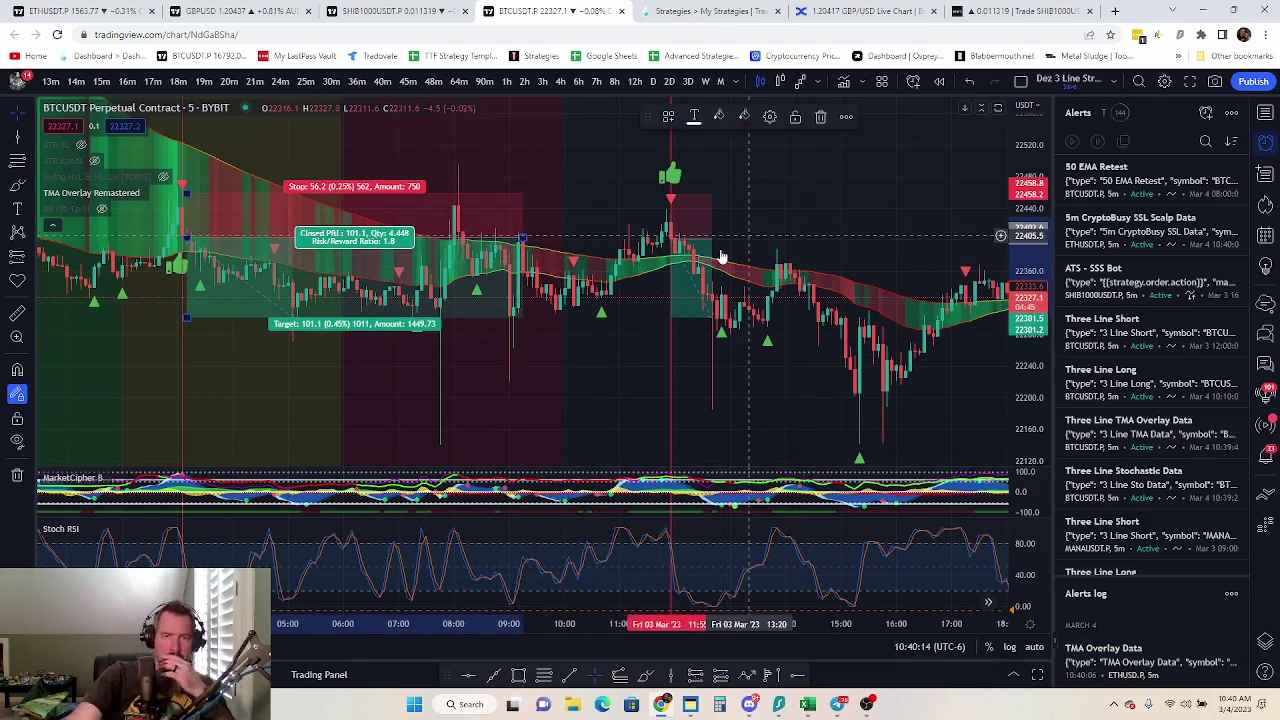
# Add a second long-position measurement at the later 11:55 signal
pyautogui.click(672, 240)
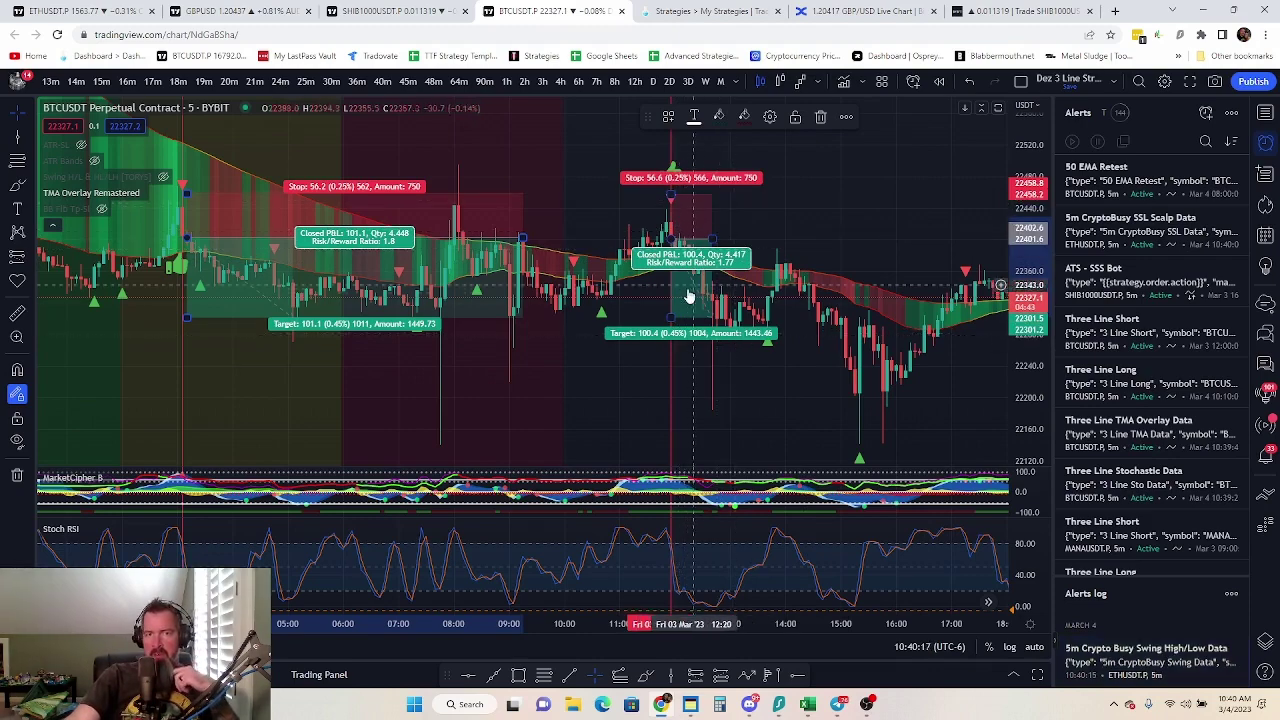
pyautogui.hscroll(6, 793, 423)
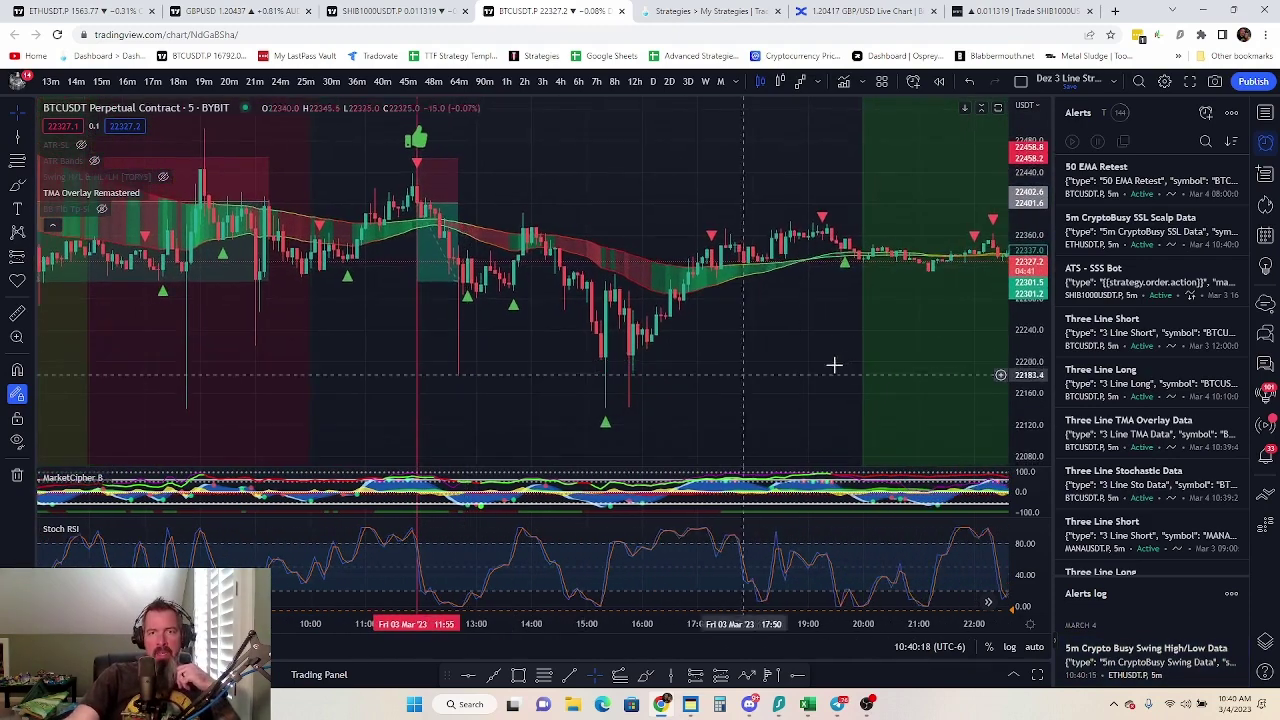
pyautogui.scroll(-5, 667, 359)
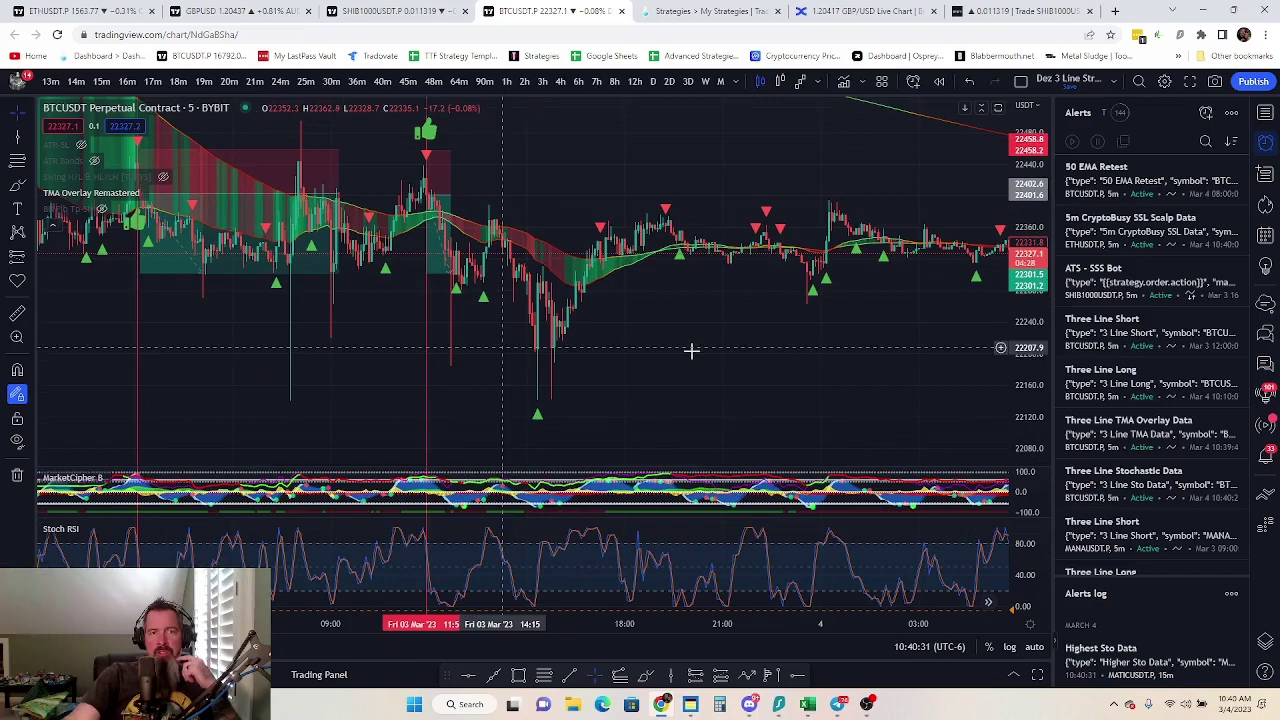
pyautogui.hscroll(4, 469, 383)
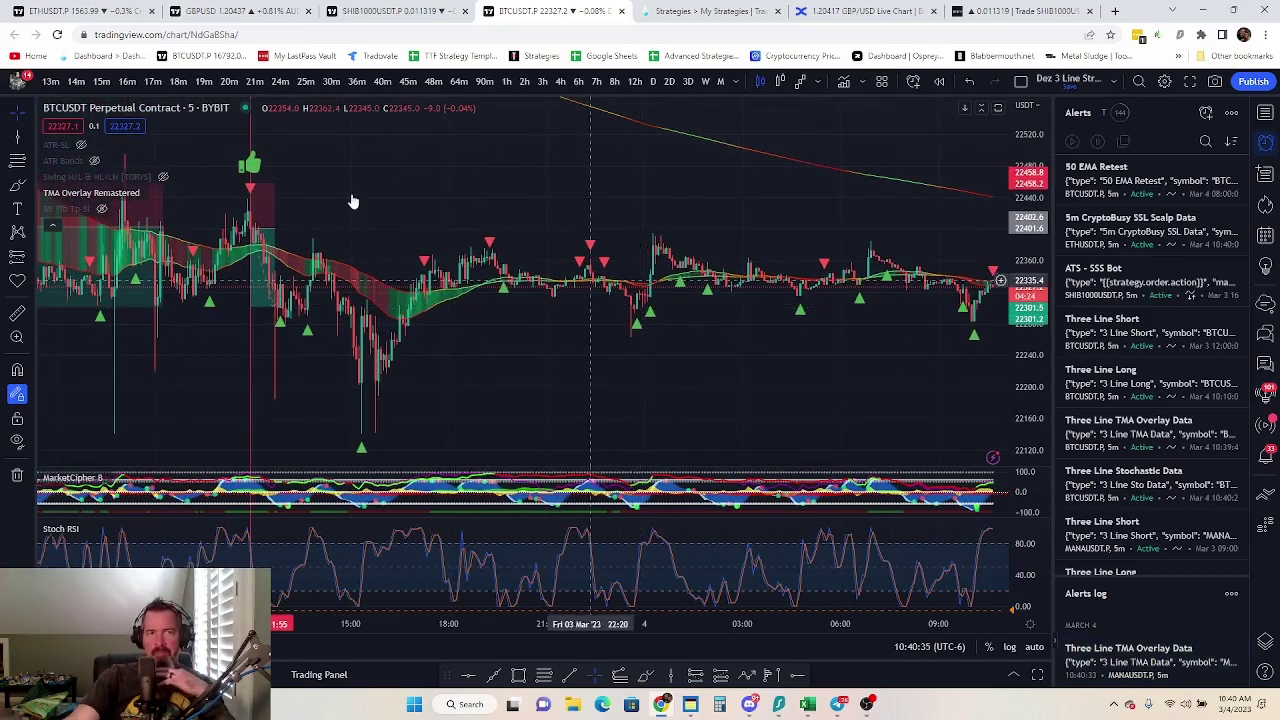
# Review the 3 Line Strike Competition MANAUSDT dashboard and recent trades, then return to My Strategies
pyautogui.click(683, 12)
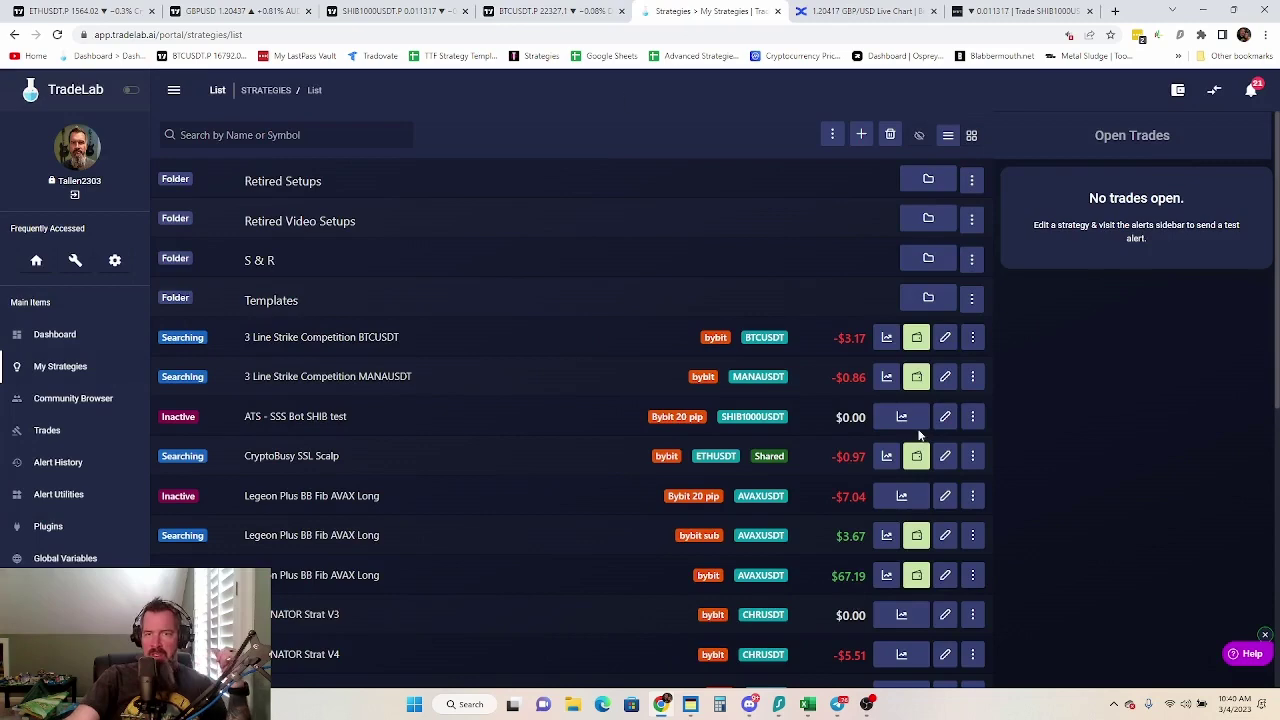
pyautogui.click(887, 378)
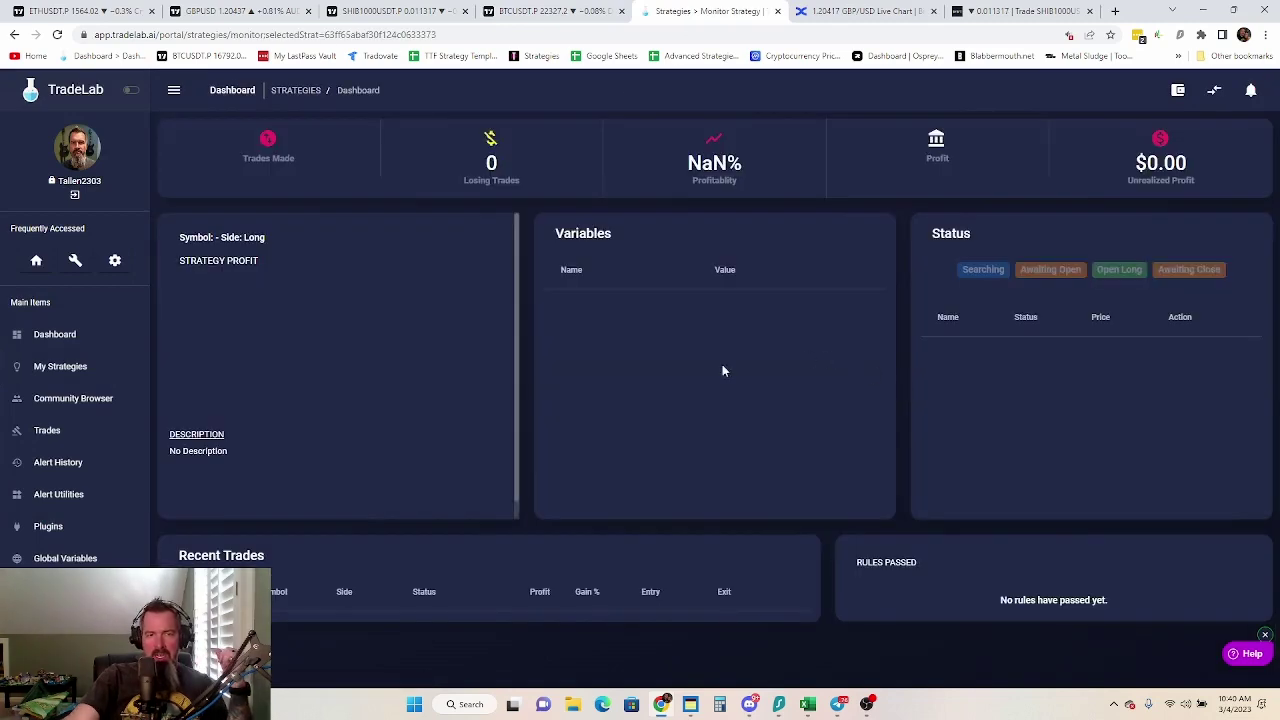
pyautogui.scroll(-2, 551, 573)
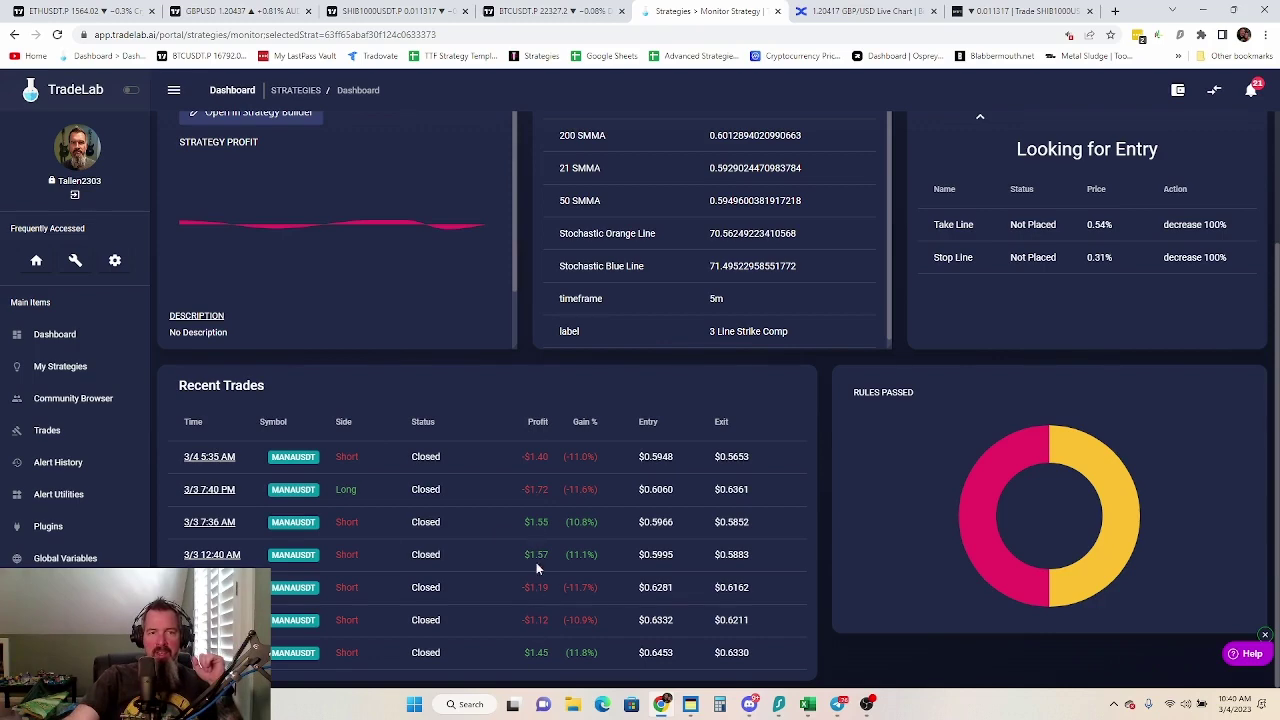
pyautogui.click(62, 368)
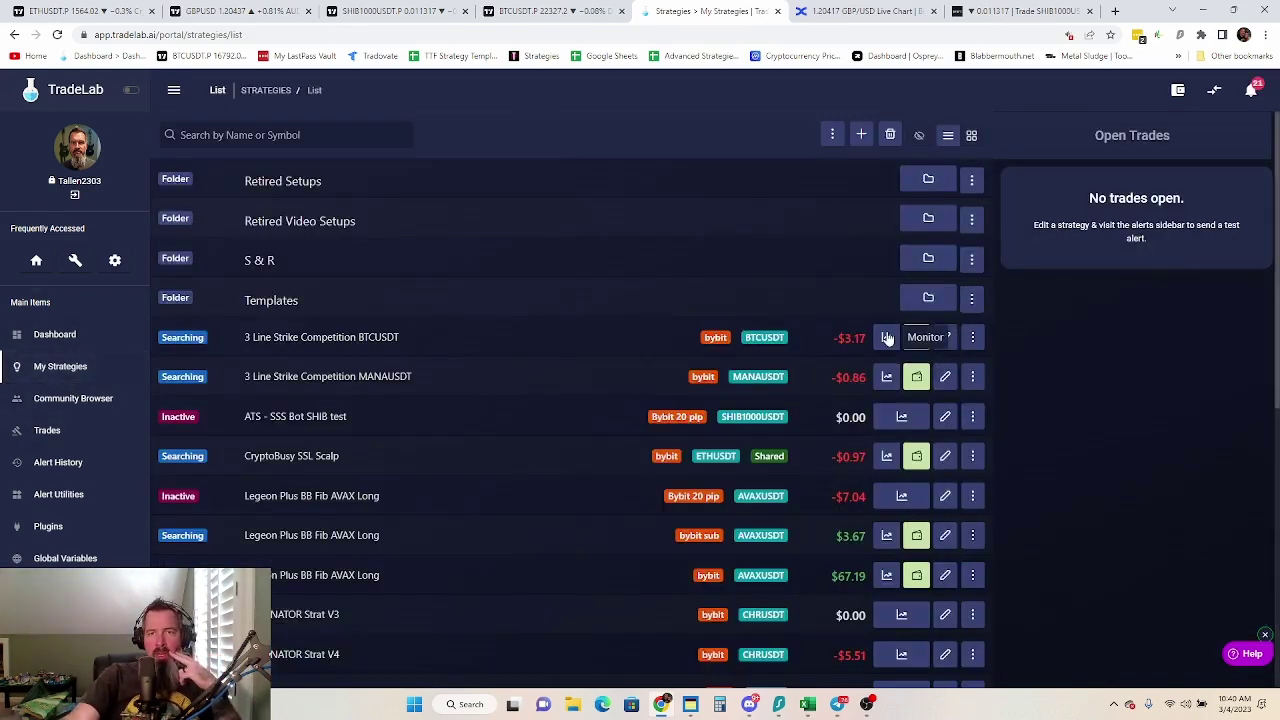
# Open the 3 Line Strike Competition BTCUSDT dashboard and scroll through its 11 trades and stats
pyautogui.click(886, 338)
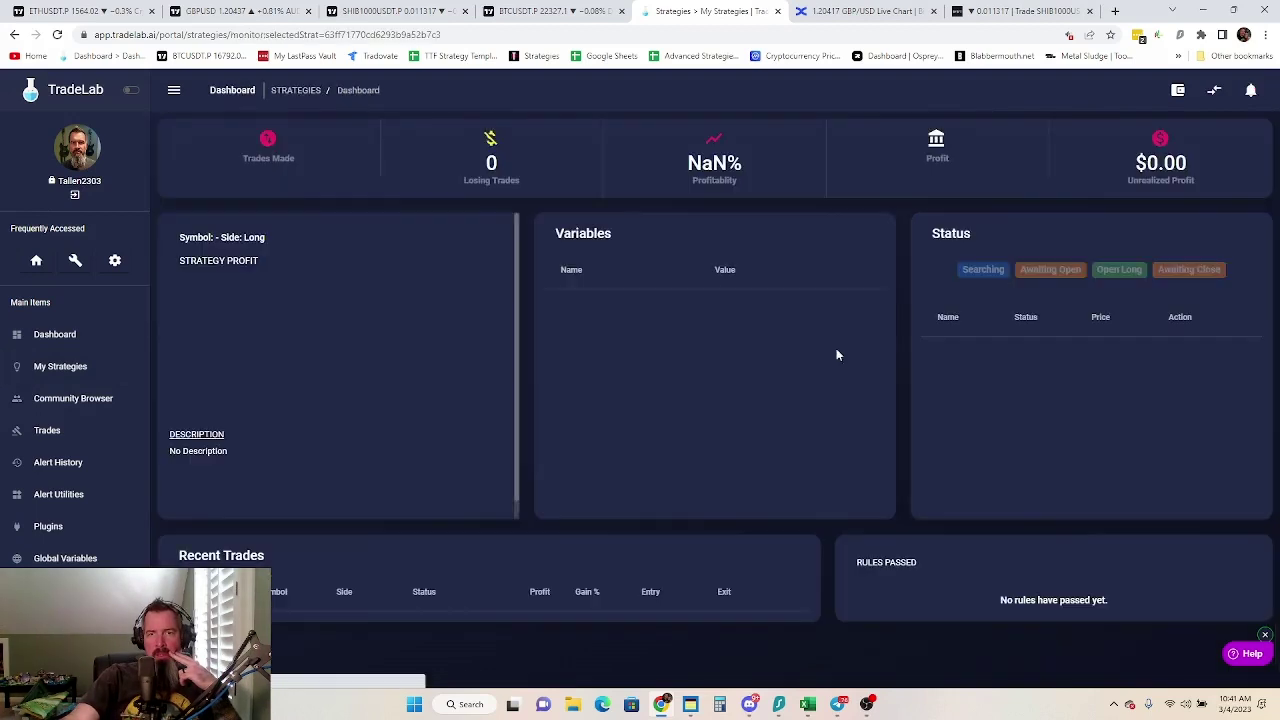
pyautogui.scroll(-1, 460, 410)
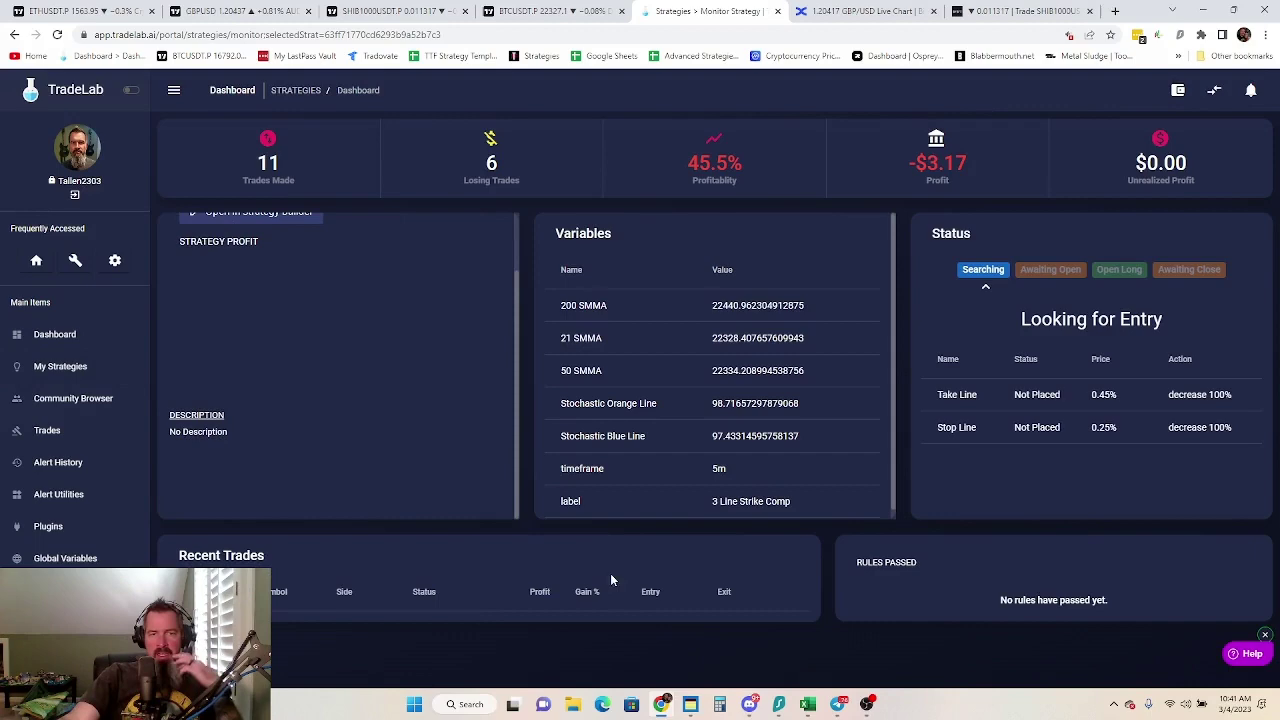
pyautogui.scroll(-3, 456, 657)
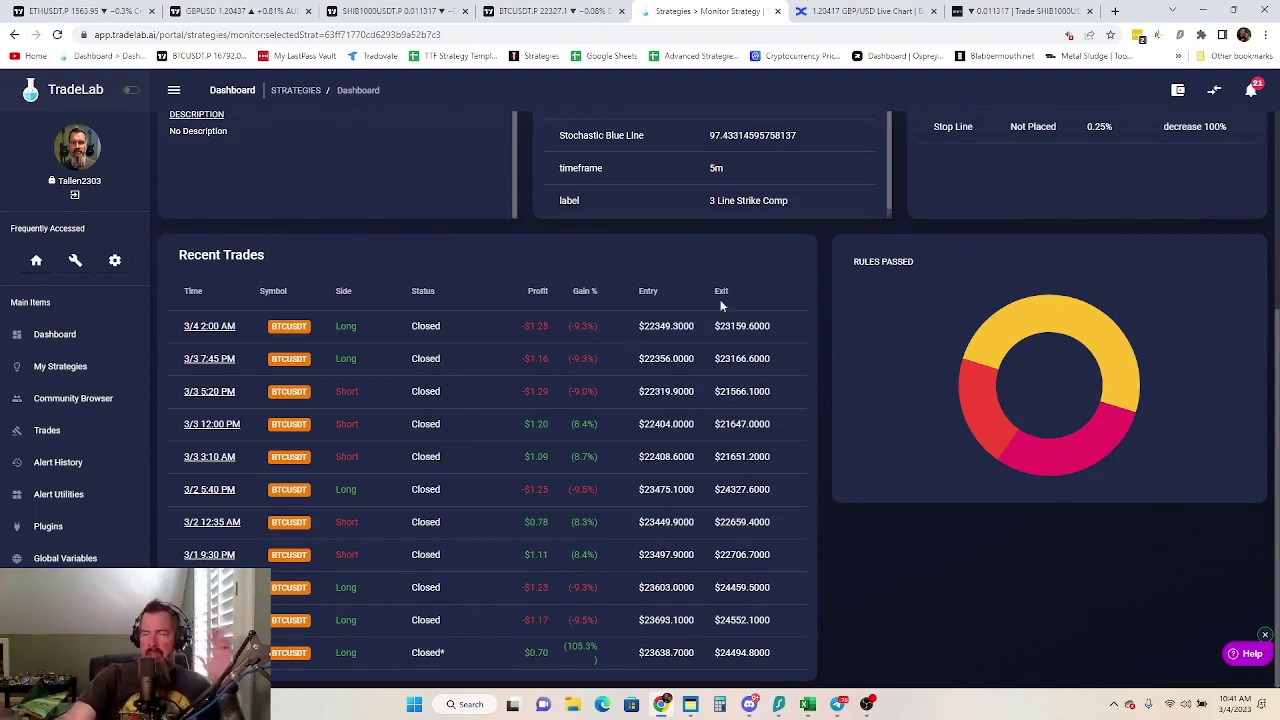
pyautogui.scroll(3, 592, 392)
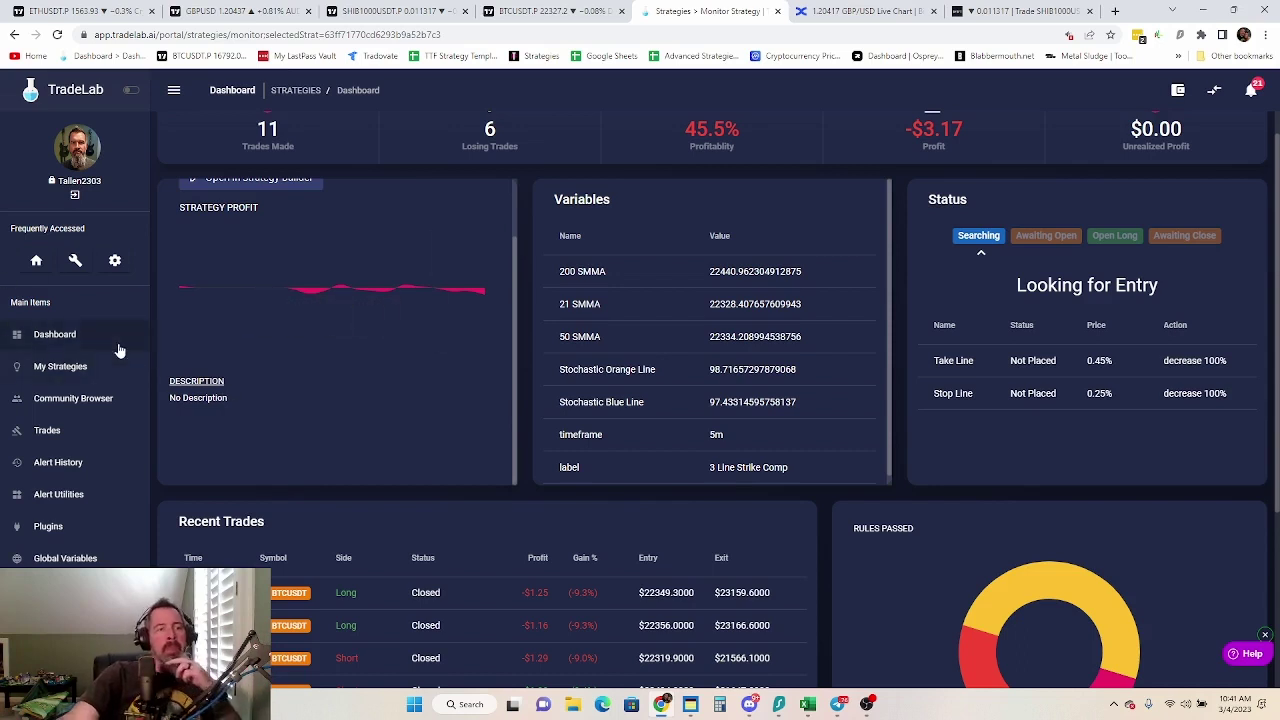
pyautogui.scroll(1, 341, 395)
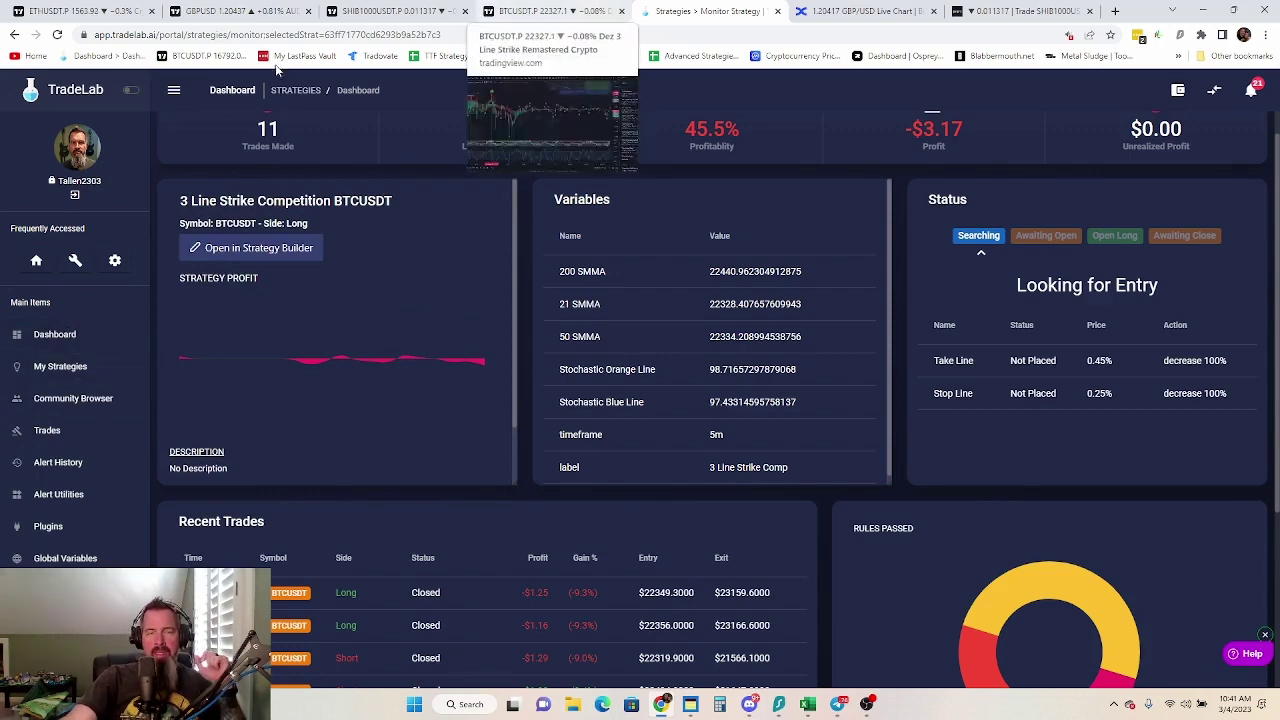
# Open Discord's #3-line-strikers channel and scroll through the strategy-template sharing discussion
pyautogui.click(751, 706)
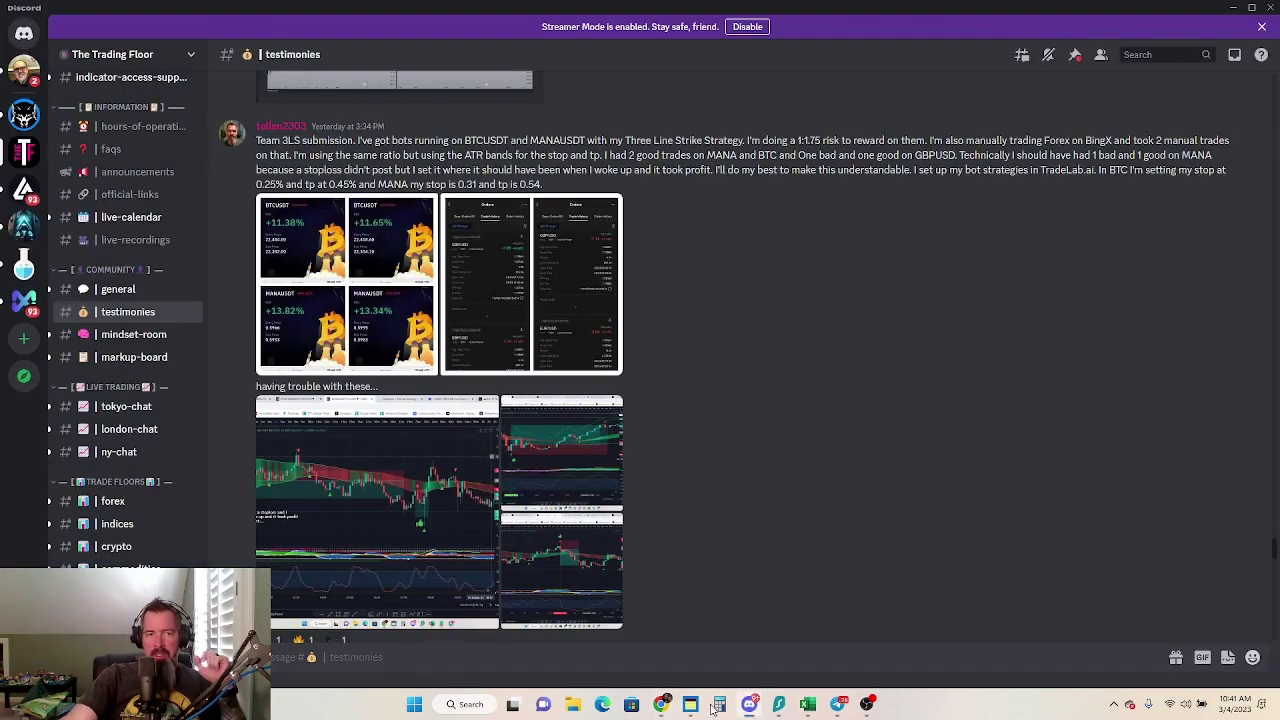
pyautogui.scroll(-4, 62, 397)
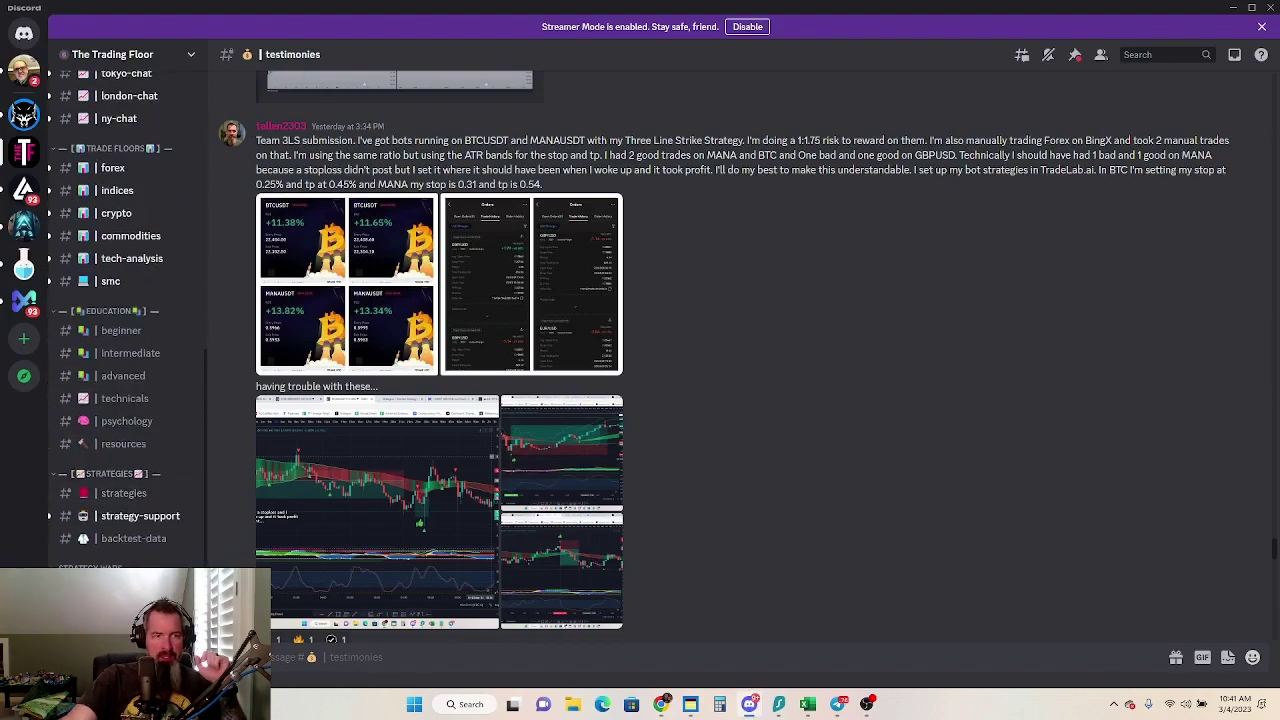
pyautogui.click(120, 590)
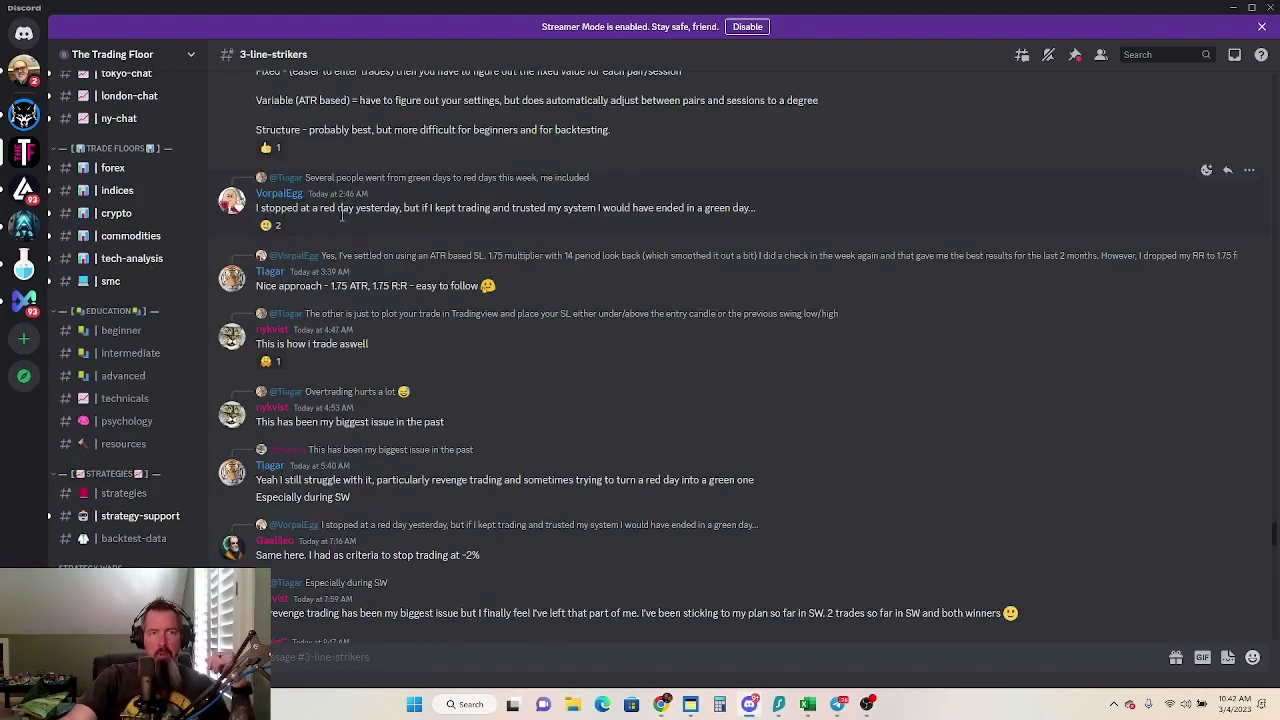
pyautogui.scroll(-20, 675, 338)
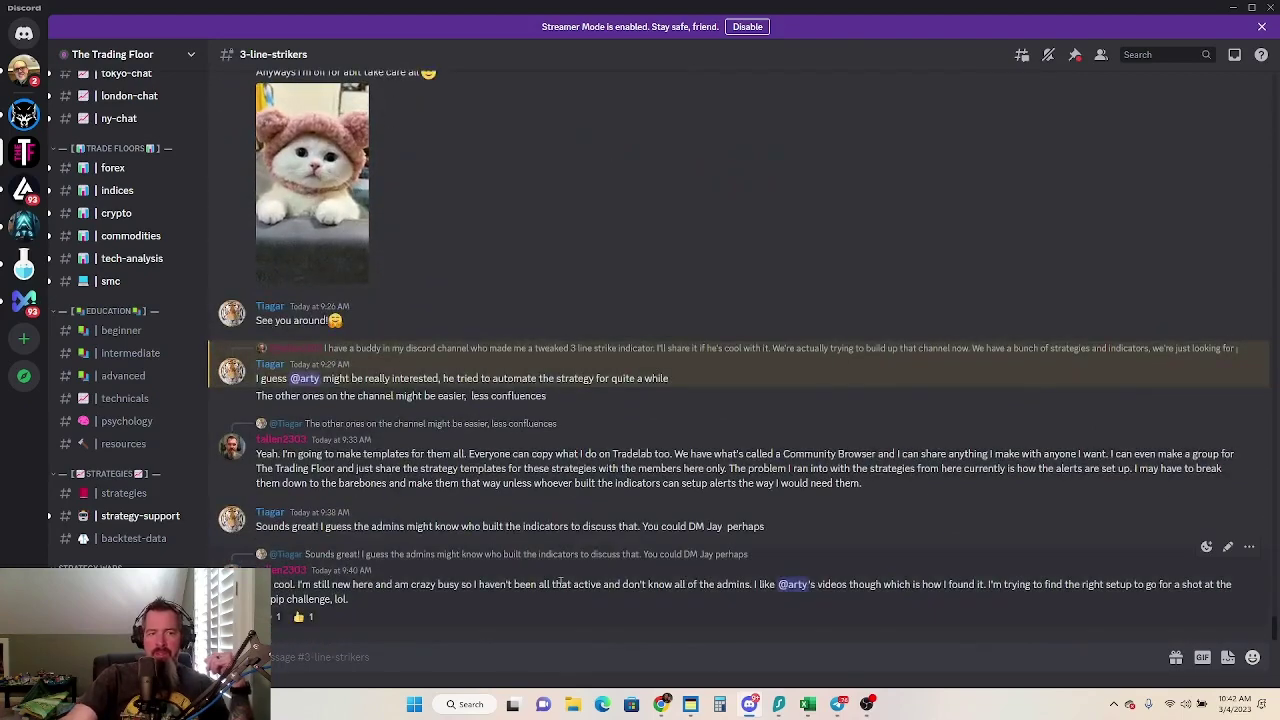
pyautogui.click(661, 704)
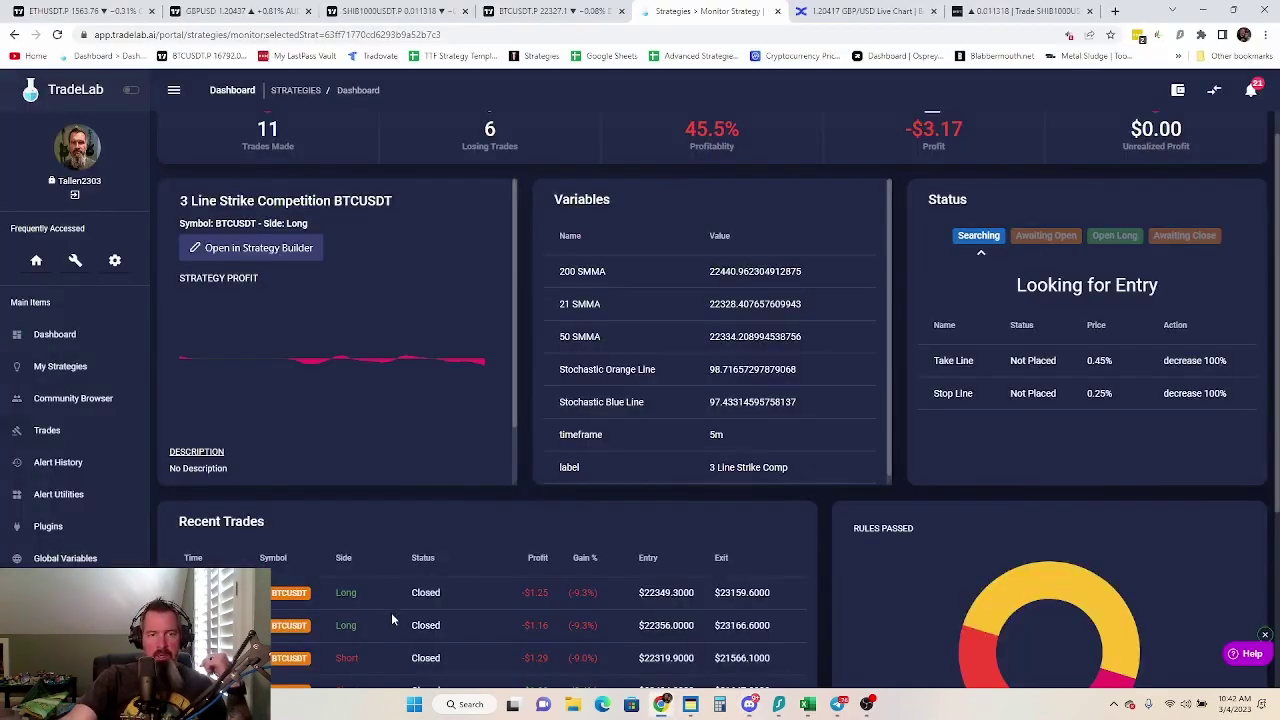
pyautogui.click(550, 11)
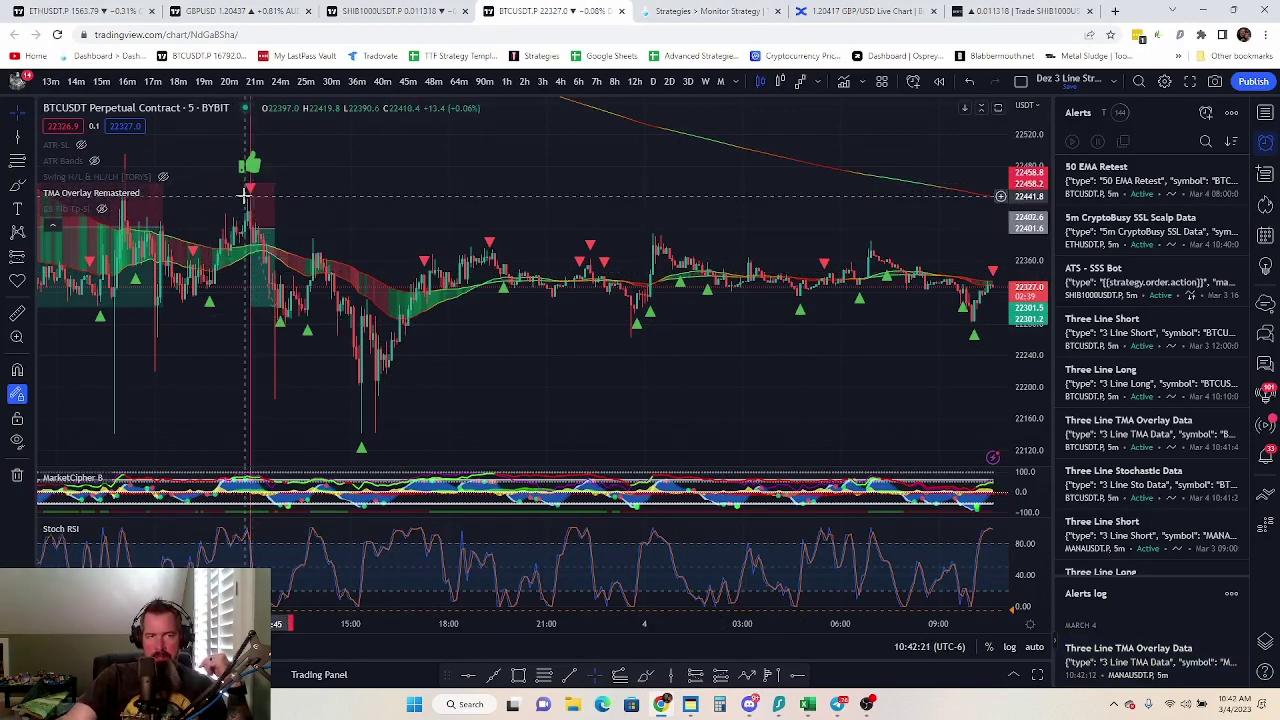
pyautogui.scroll(3, 285, 370)
pyautogui.moveTo(323, 374); pyautogui.dragTo(905, 331)
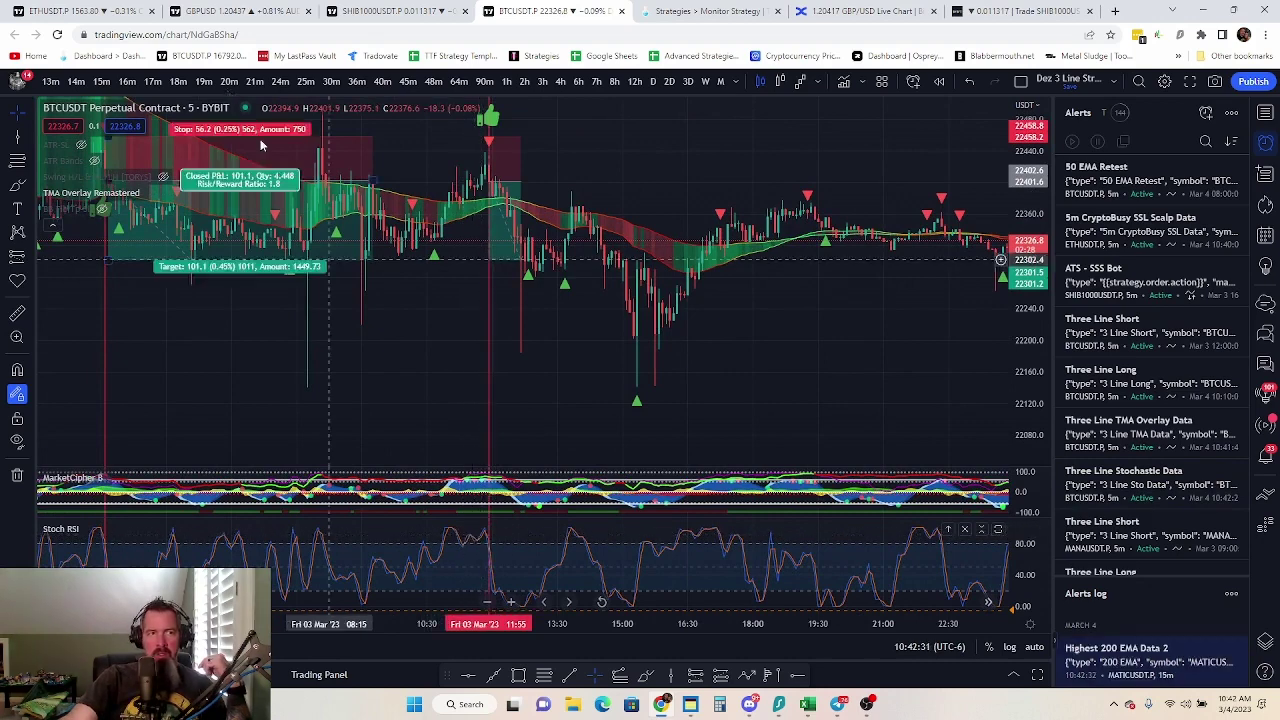
pyautogui.scroll(2, 440, 541)
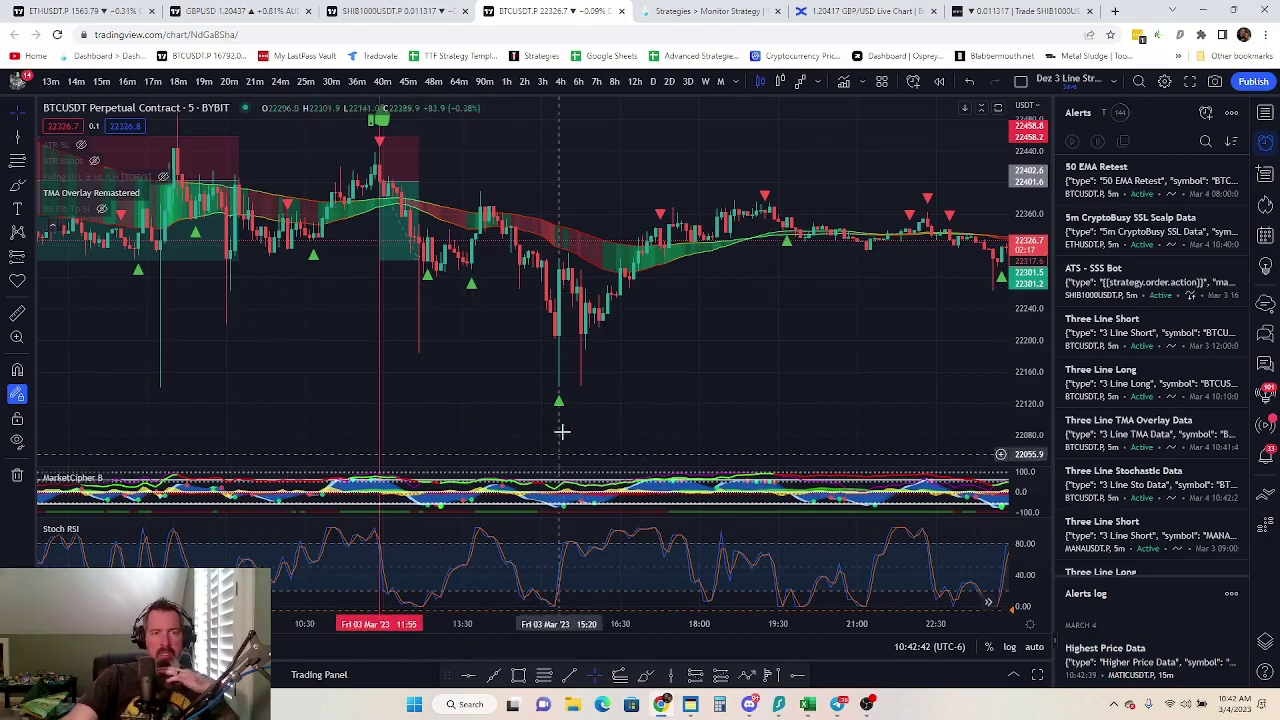
pyautogui.moveTo(755, 711)
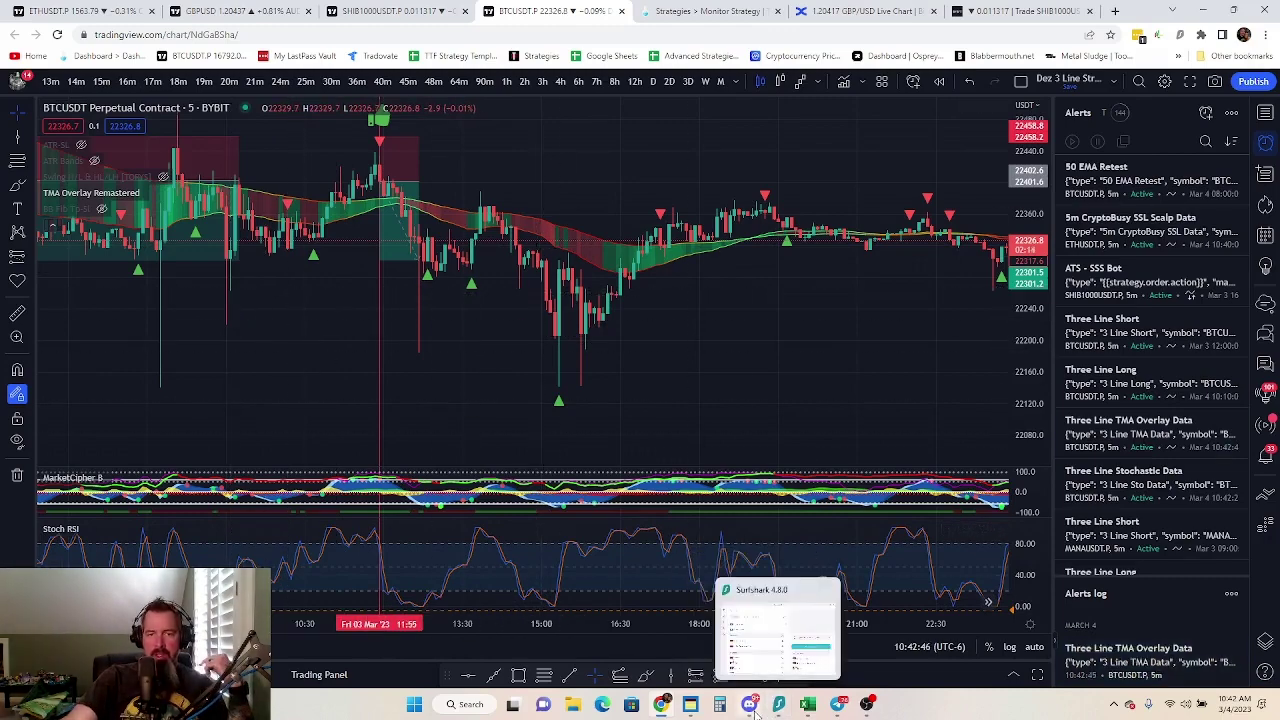
pyautogui.scroll(3, 534, 443)
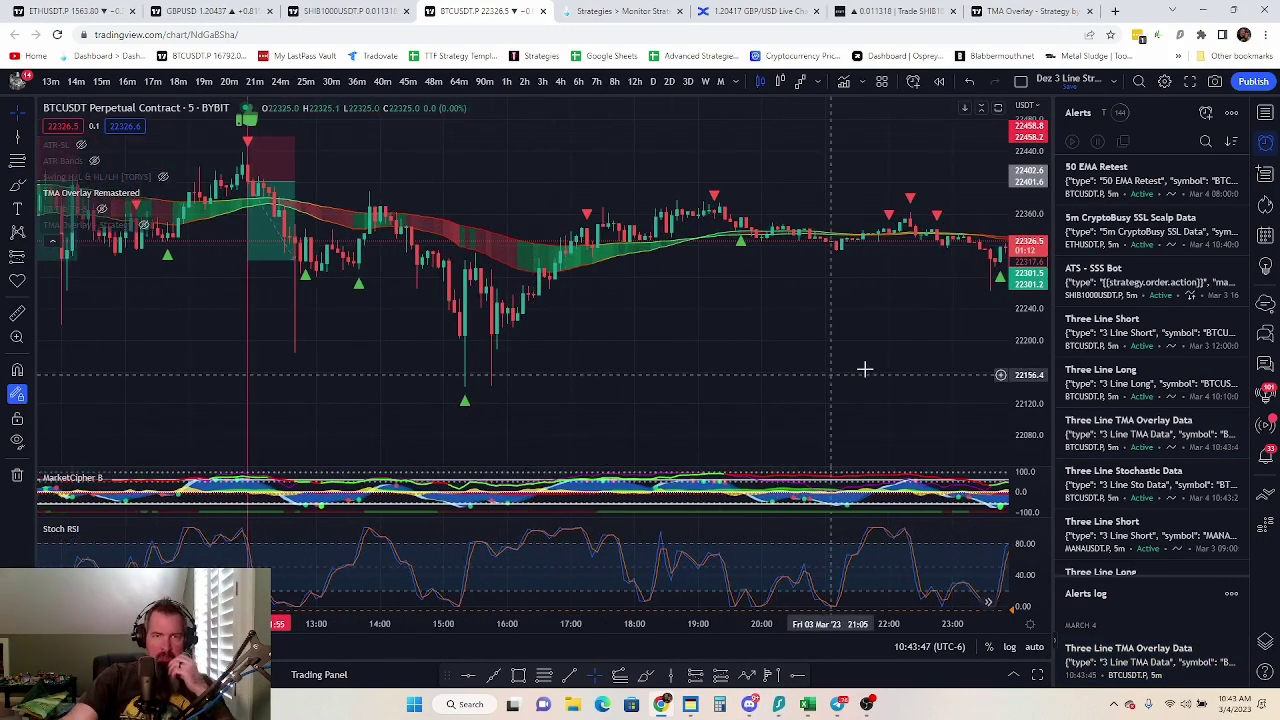
pyautogui.moveTo(864, 370); pyautogui.dragTo(647, 374)
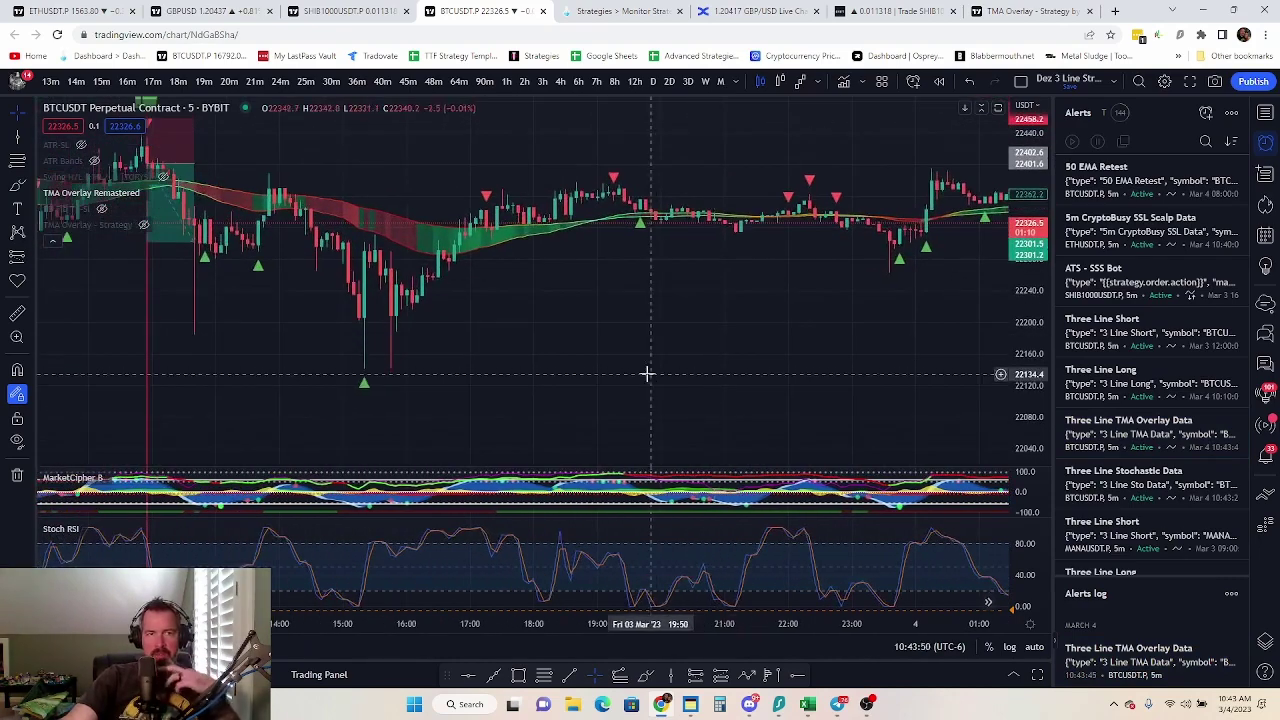
pyautogui.scroll(-2, 647, 374)
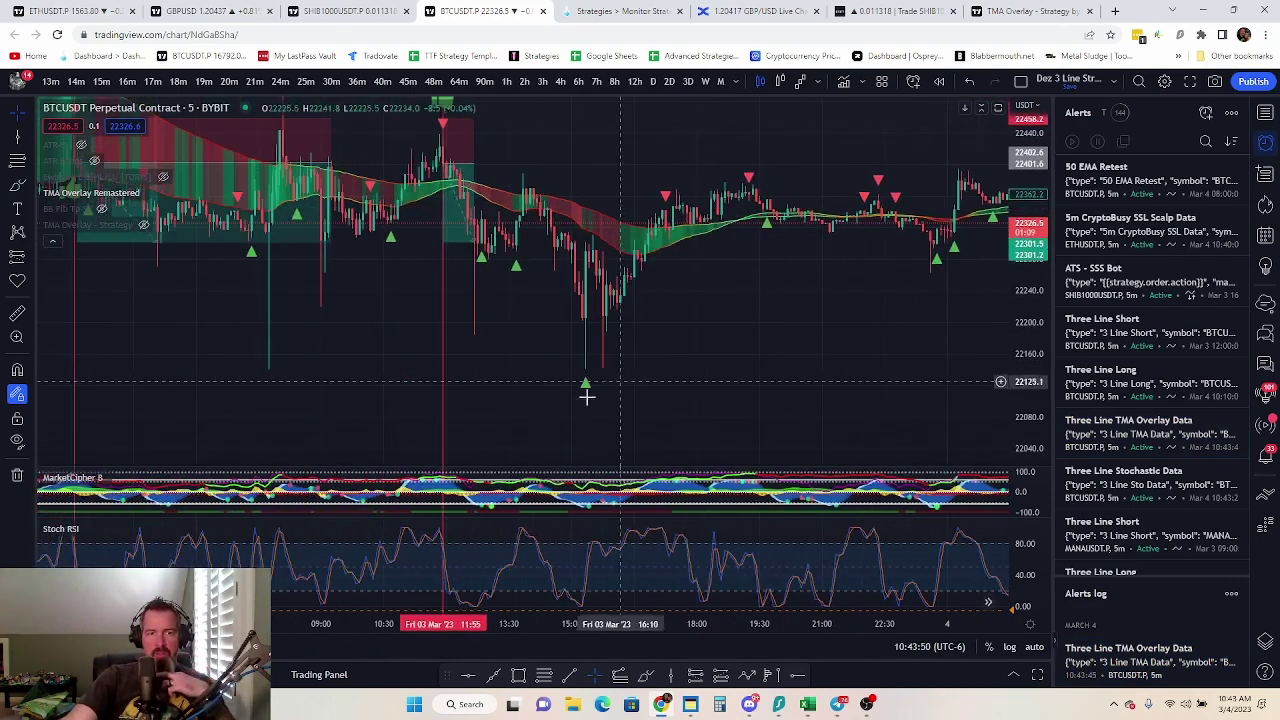
# Open 3 Line Strike Competition BTCUSDT in Strategy Builder, view its alerts, then return to the chart
pyautogui.click(577, 12)
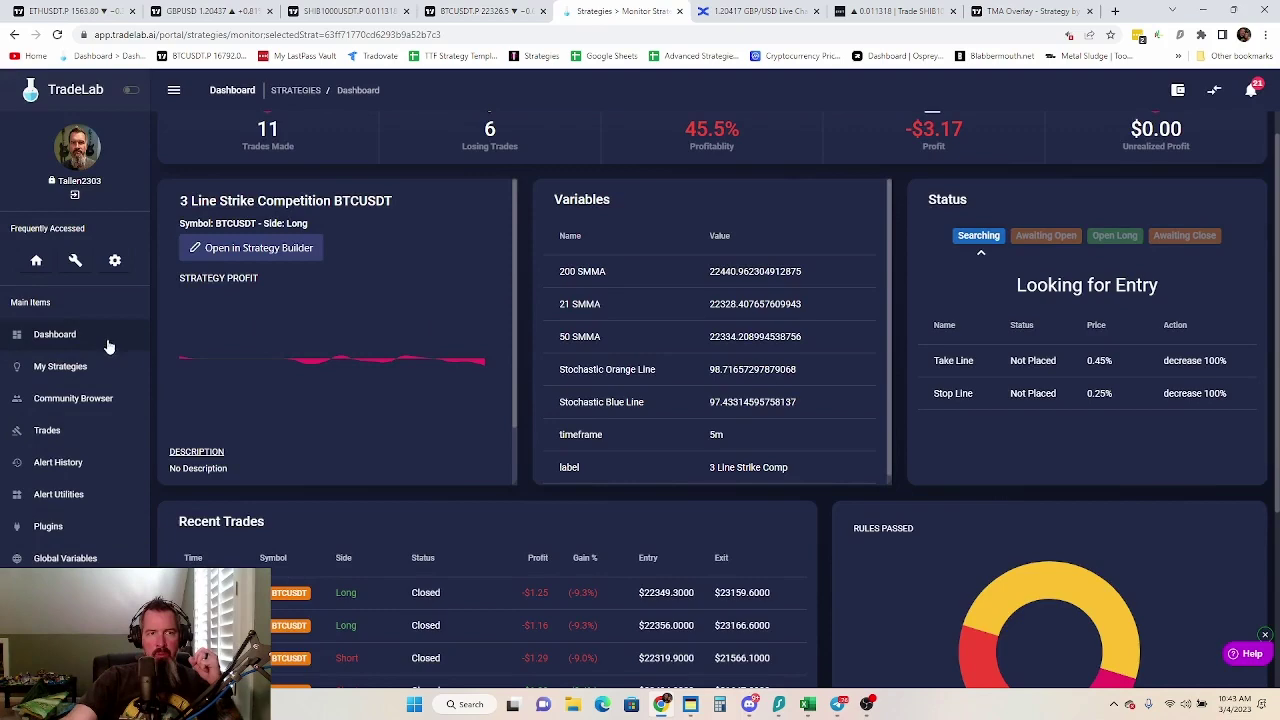
pyautogui.click(252, 248)
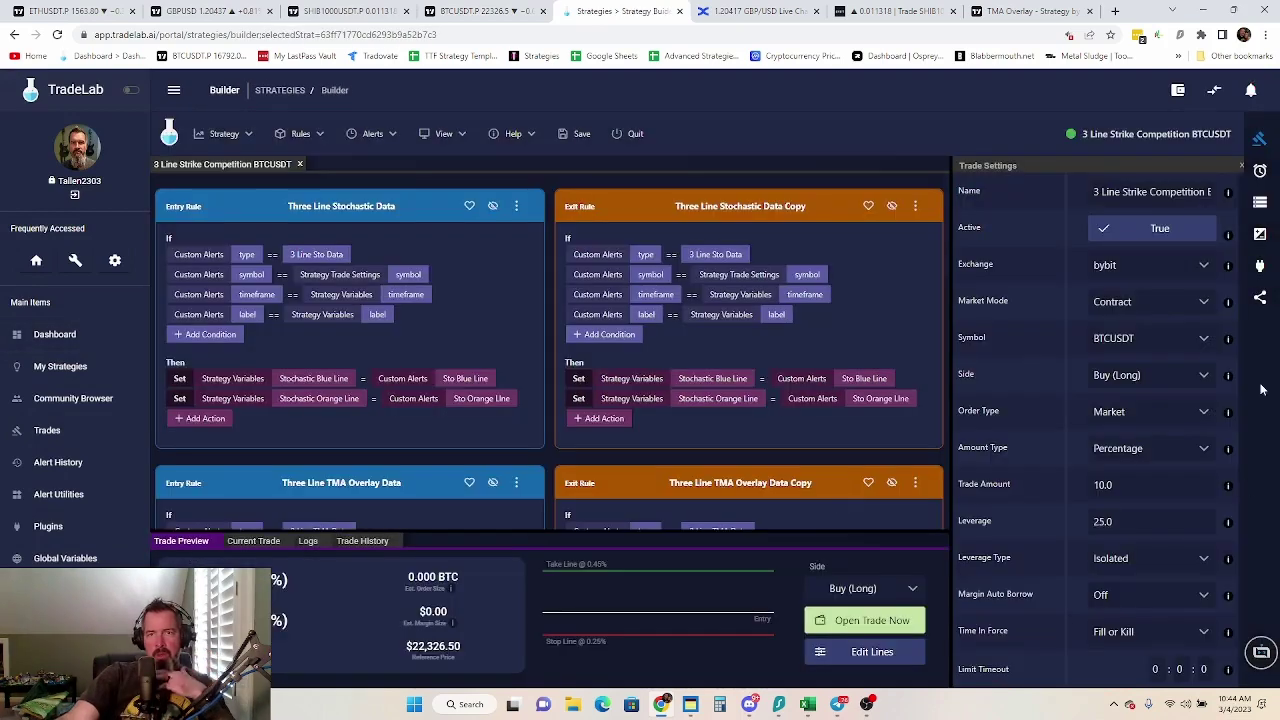
pyautogui.click(1260, 171)
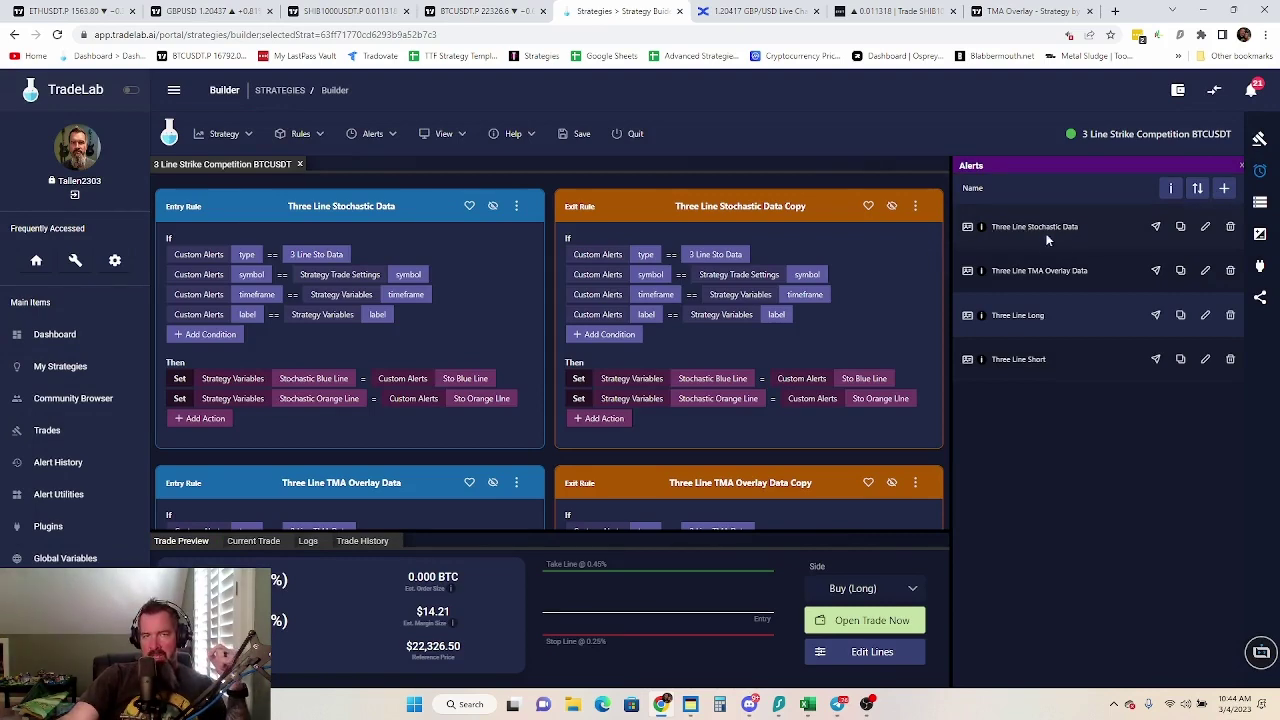
pyautogui.click(480, 11)
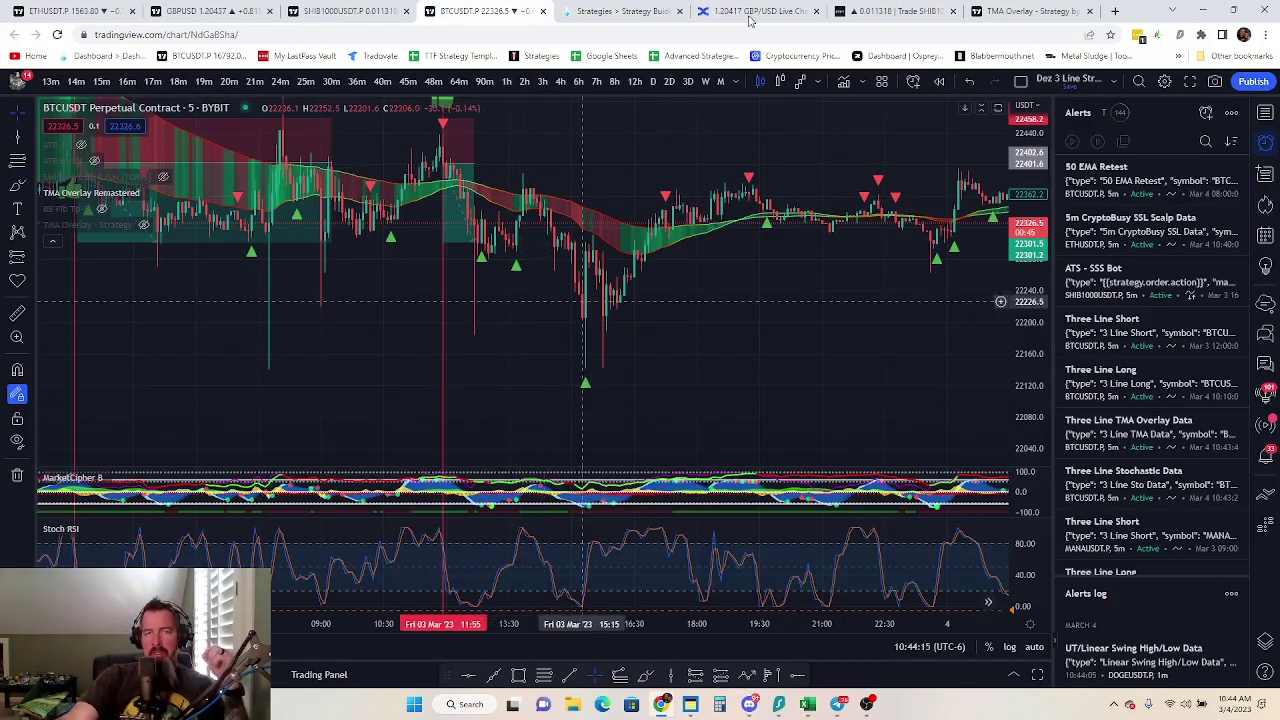
# Show the Data Window's per-candle indicator readings and scroll through them to Stoch RSI
pyautogui.click(1265, 174)
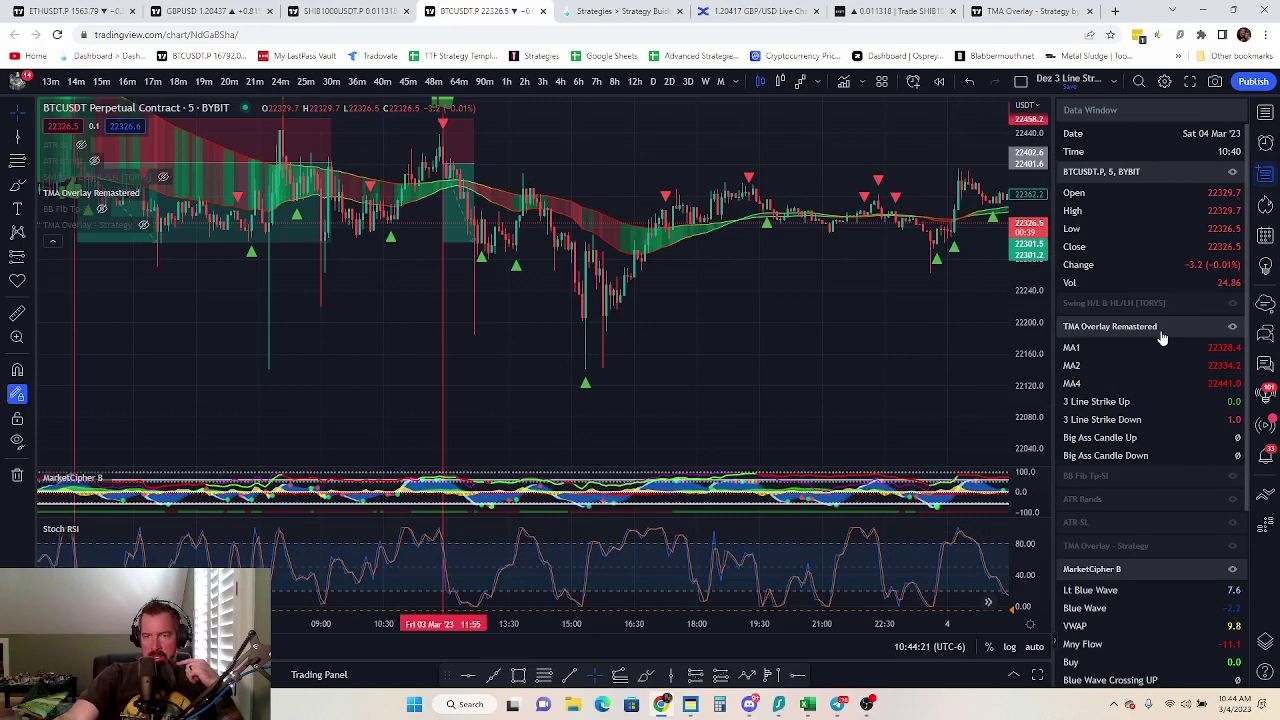
pyautogui.scroll(-2, 1136, 468)
pyautogui.scroll(2, 1133, 478)
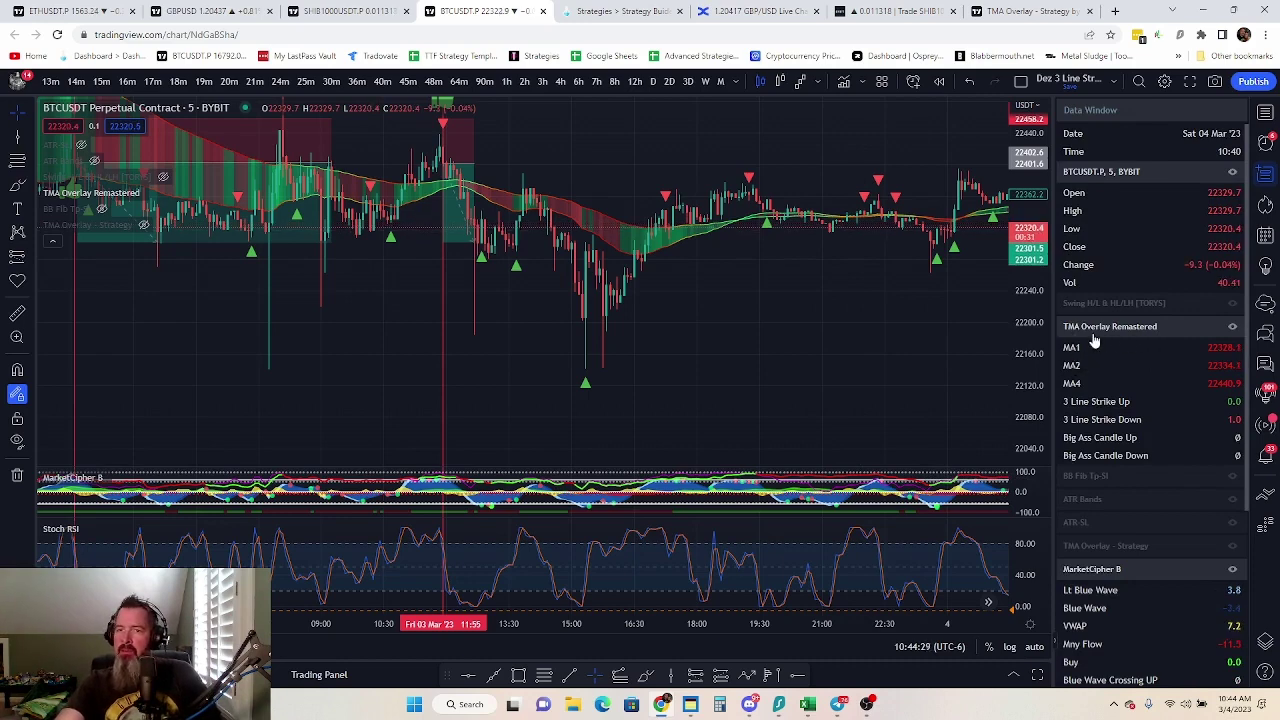
pyautogui.scroll(-3, 1100, 320)
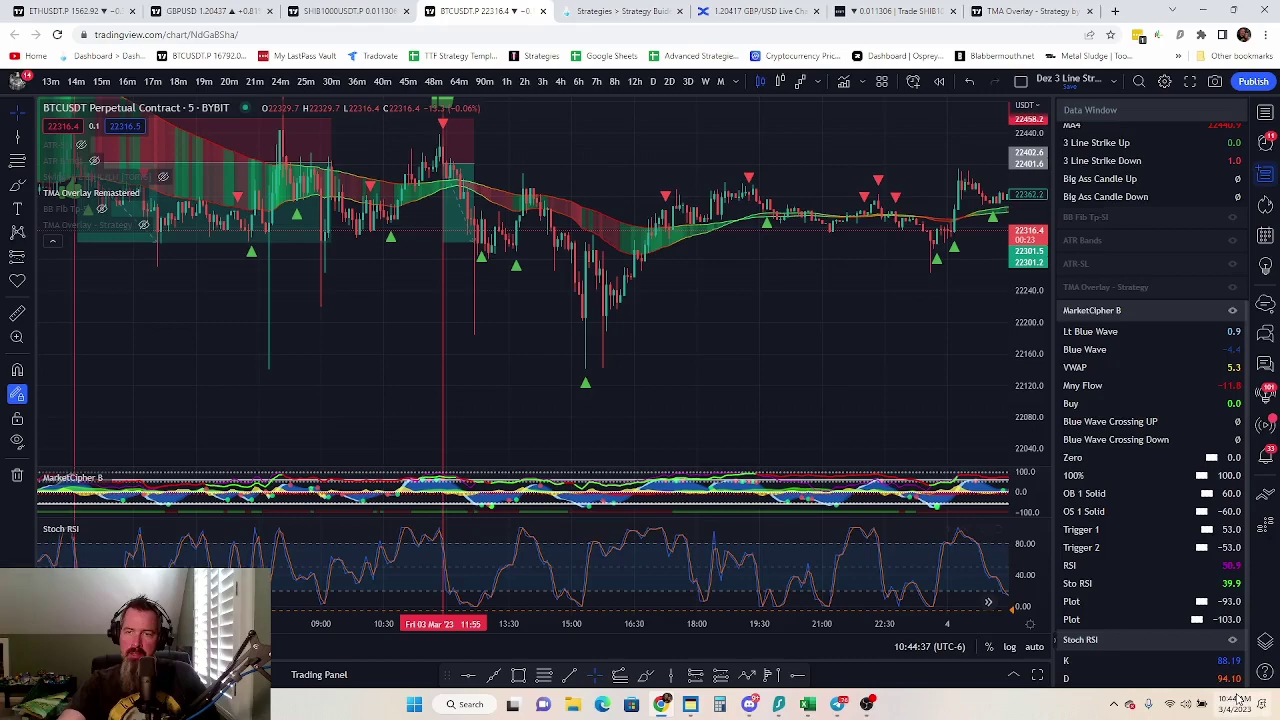
pyautogui.scroll(5, 918, 572)
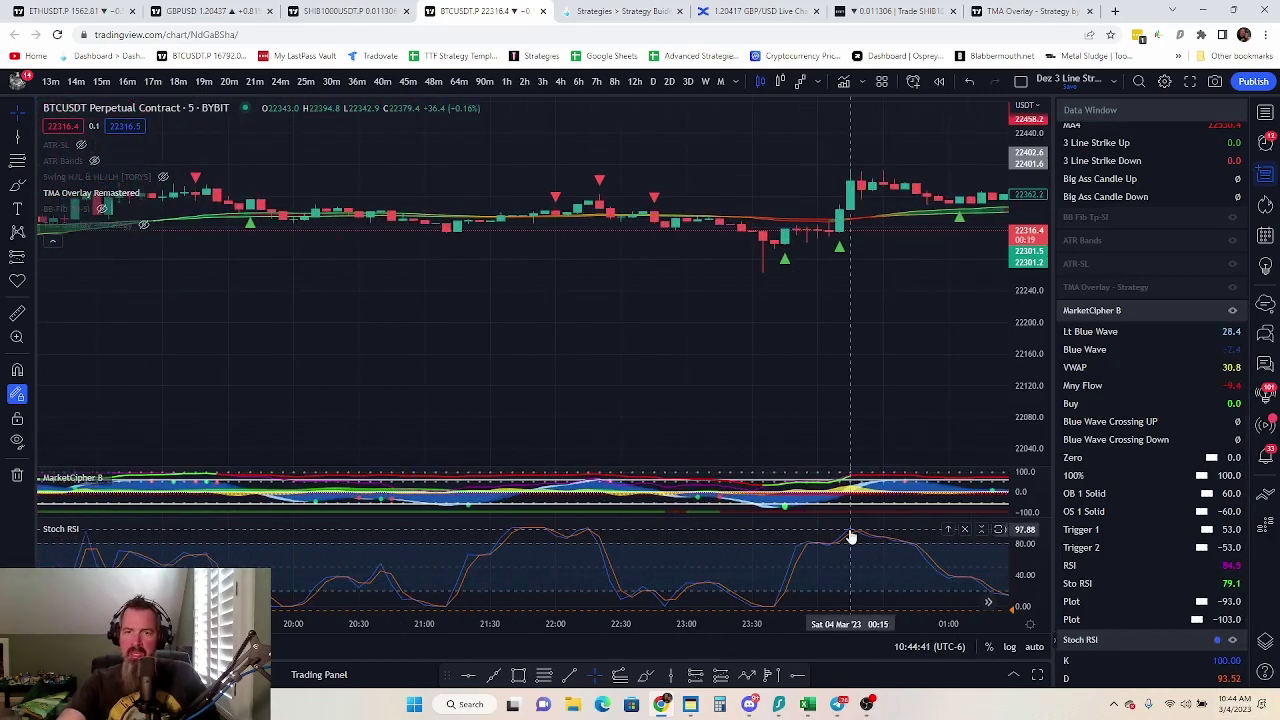
# Start a Stoch RSI alert with Alt+A, cancel it, and return to TradeLab's strategy builder
pyautogui.hotkey('alt', 'a')
pyautogui.click(698, 613)
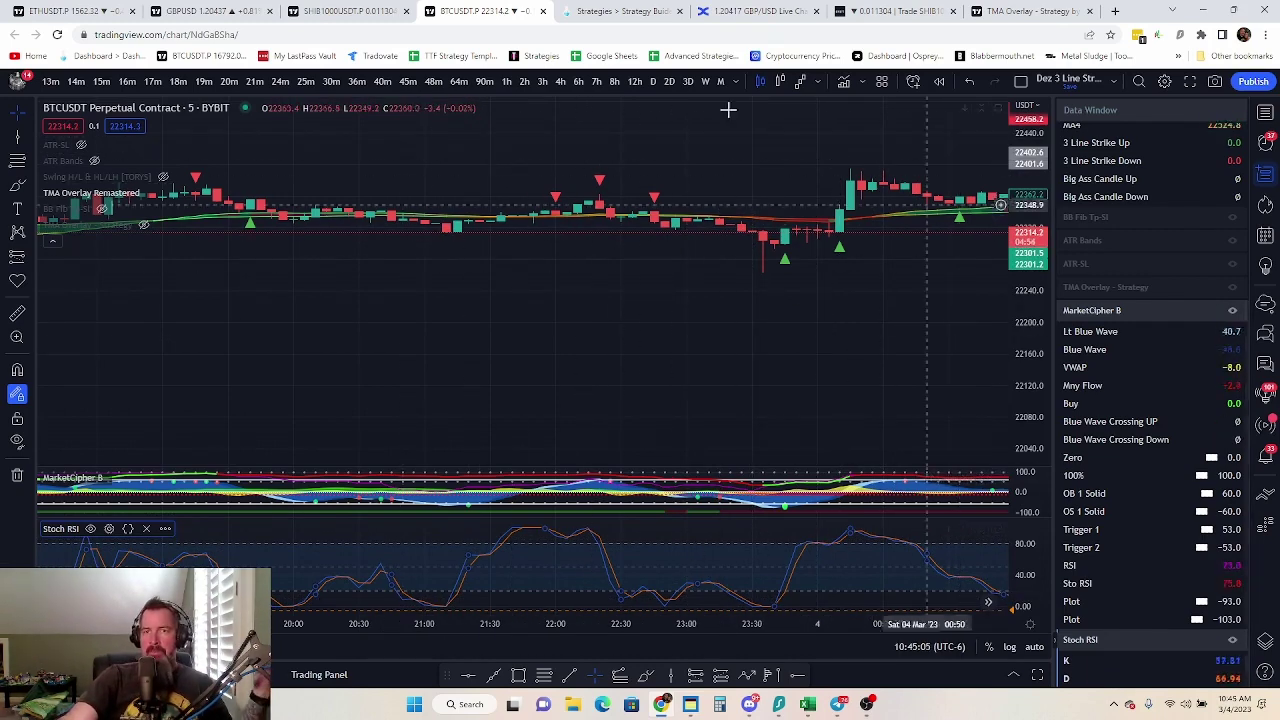
pyautogui.click(618, 12)
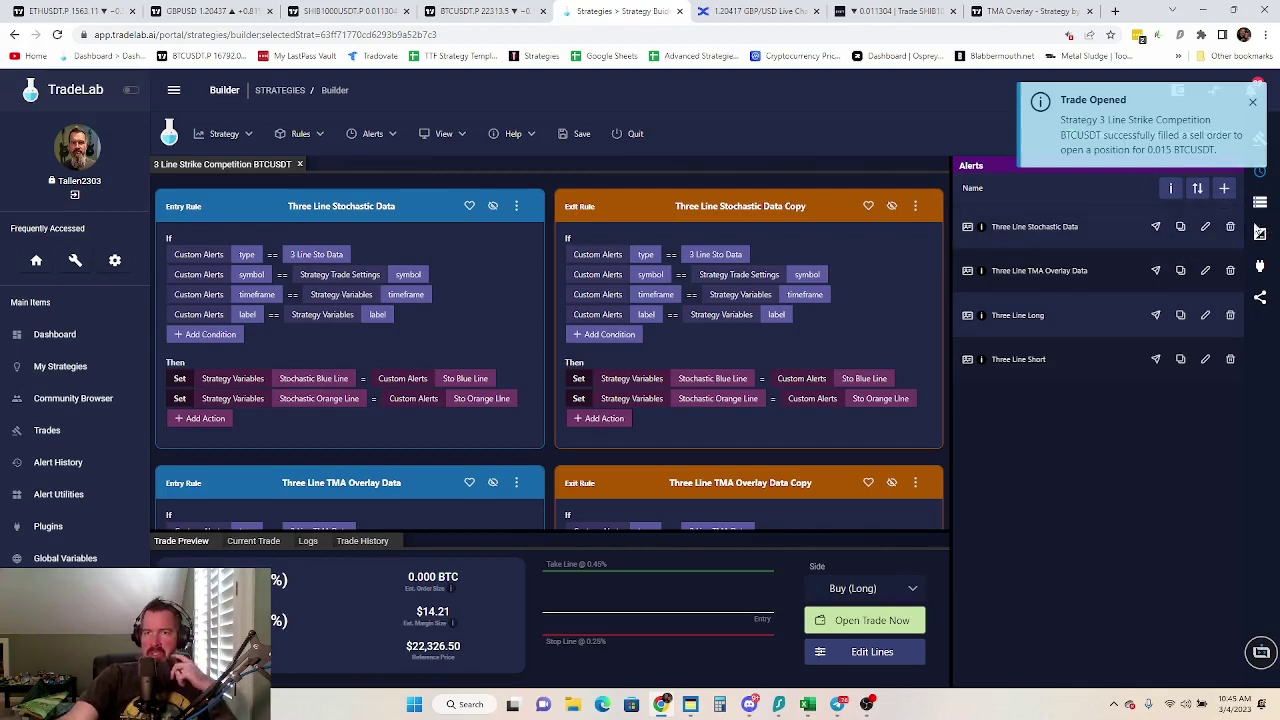
# Switch back to the TradingView BTCUSDT 5-minute chart
pyautogui.hotkey('ctrl', 'shift', 'Tab')
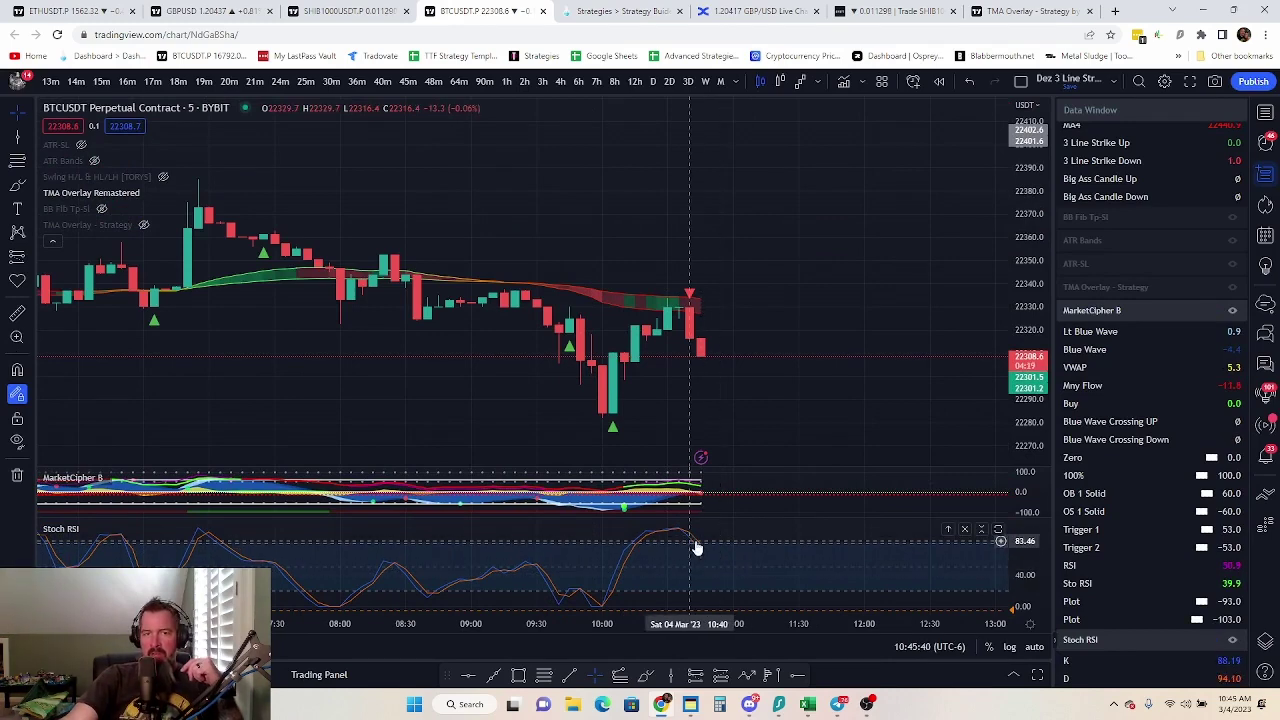
# Place a Short Position on the latest candle with stop 0.25% above and target 0.45% below entry
pyautogui.click(29, 256)
pyautogui.click(90, 285)
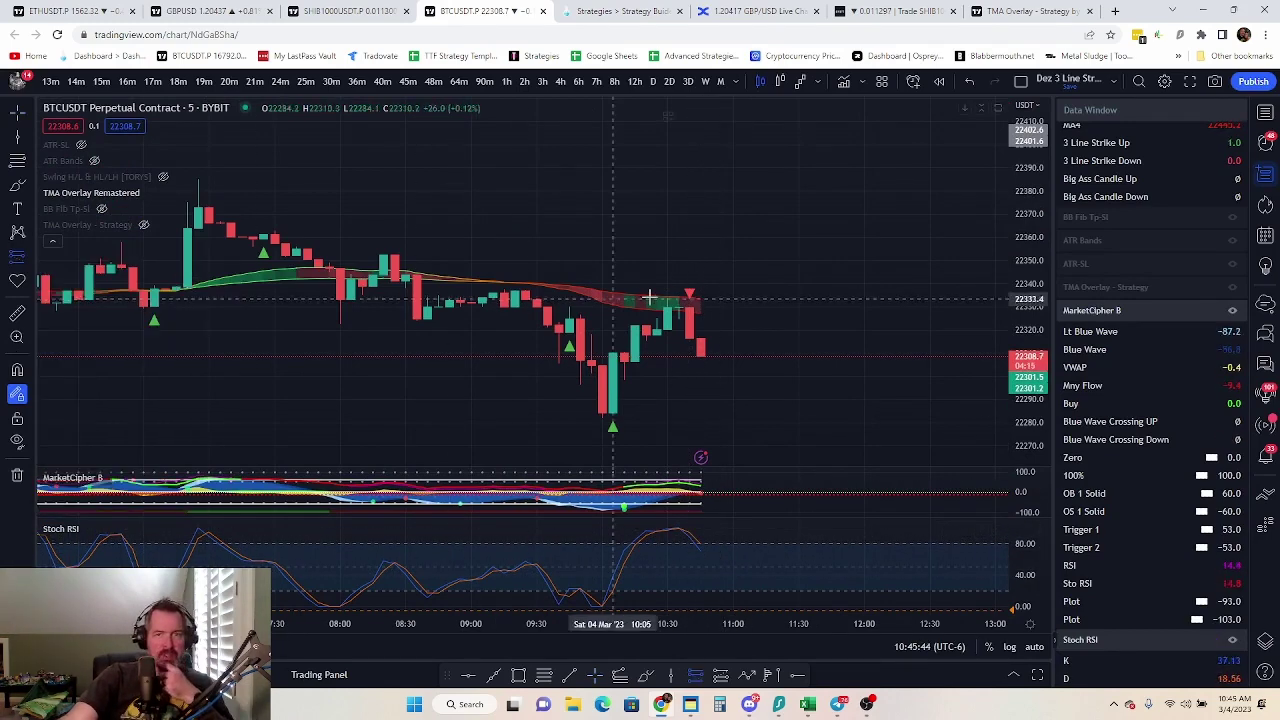
pyautogui.click(689, 338)
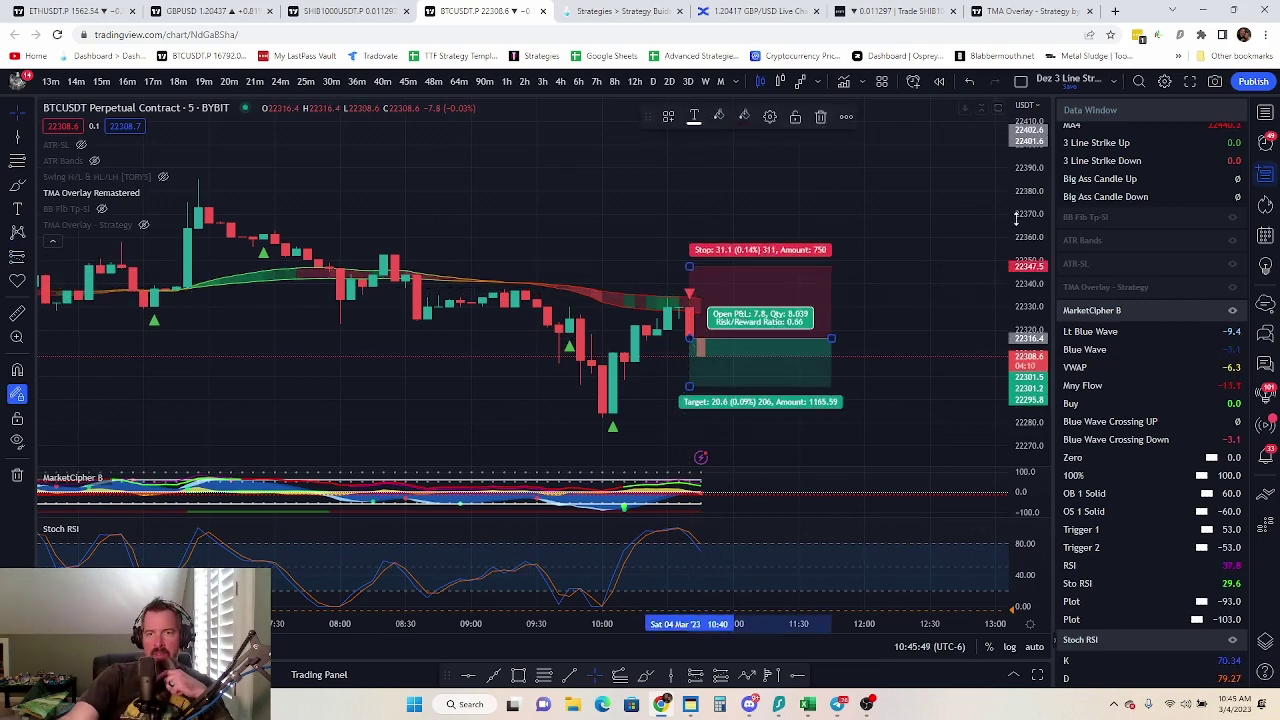
pyautogui.moveTo(1016, 218); pyautogui.dragTo(1016, 290)
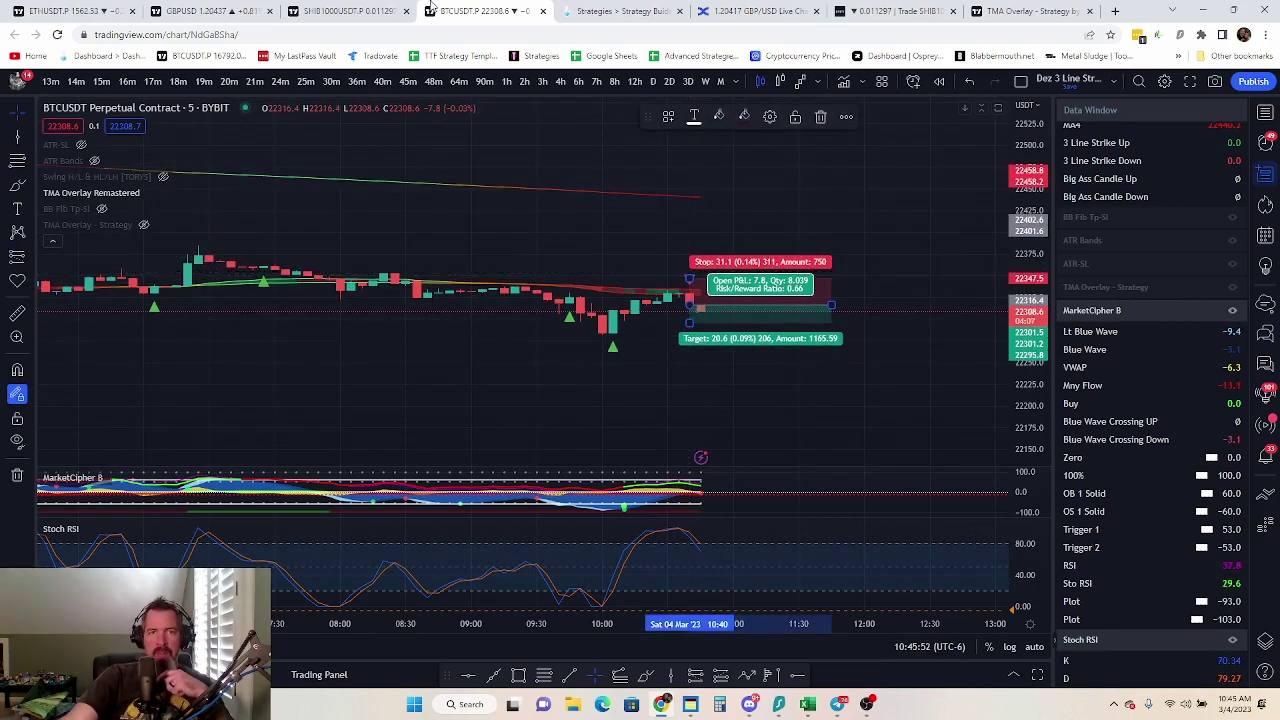
pyautogui.click(620, 11)
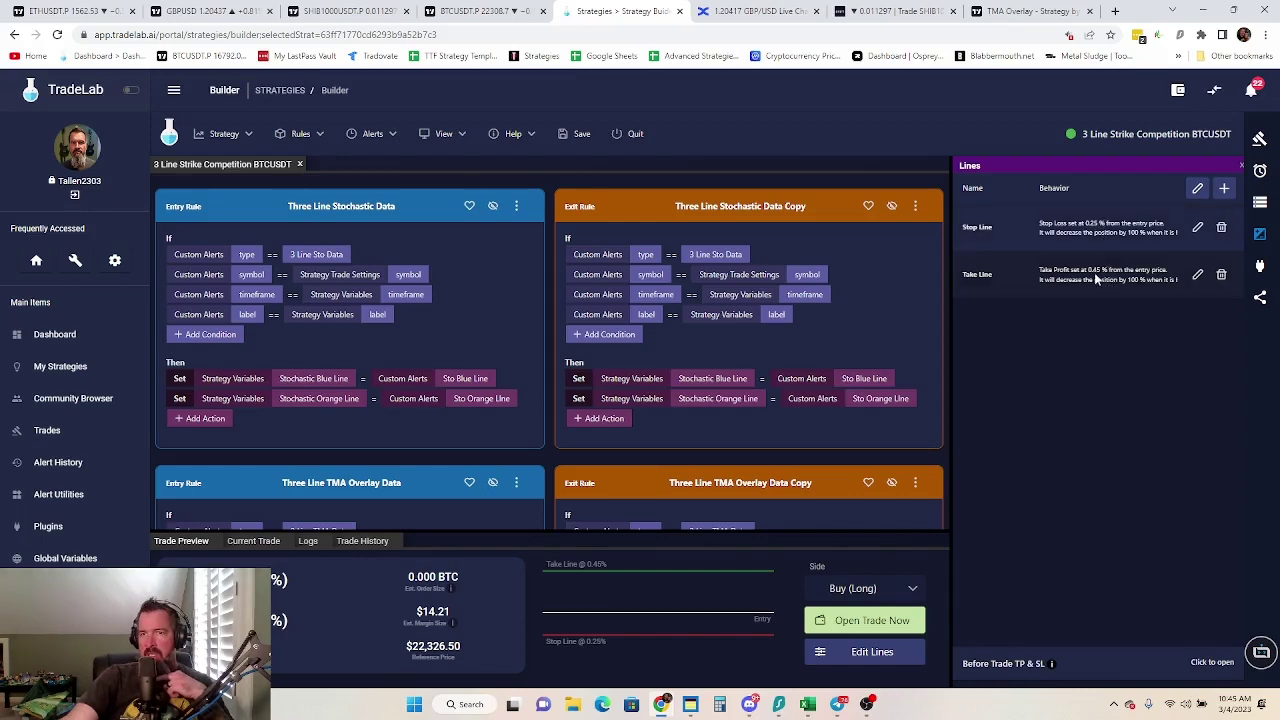
pyautogui.click(480, 11)
pyautogui.moveTo(692, 285); pyautogui.dragTo(692, 257)
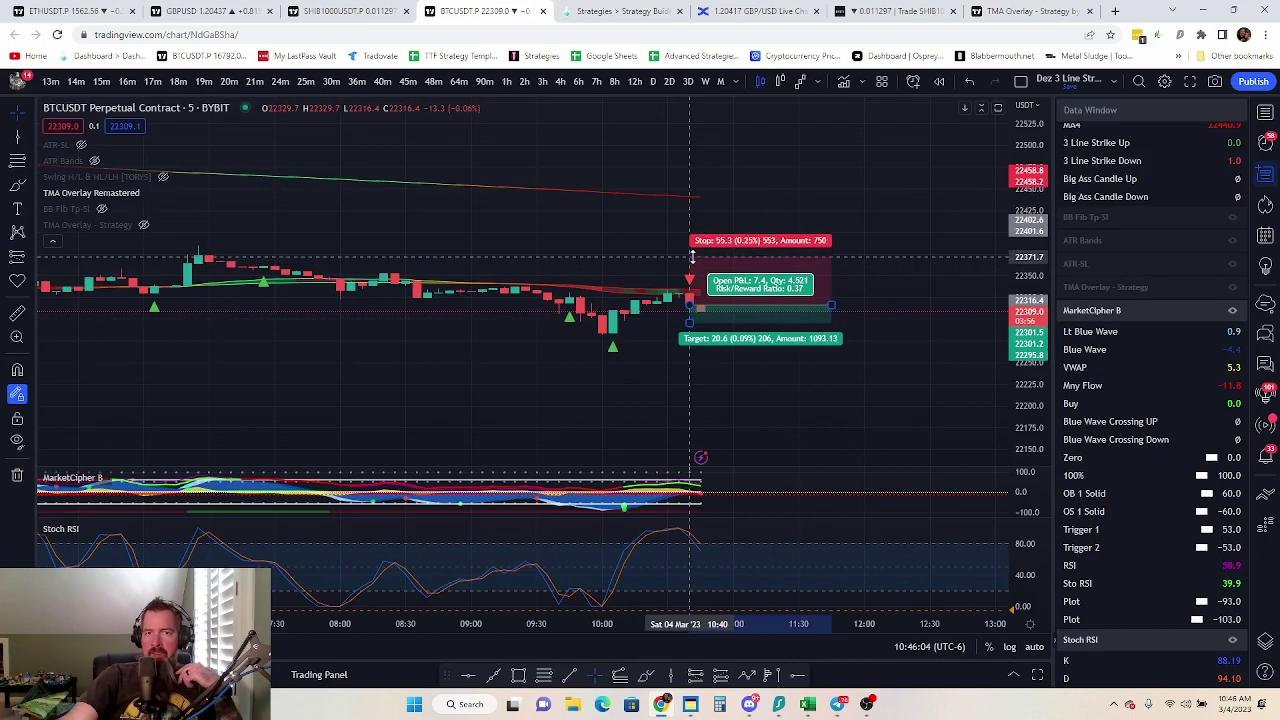
pyautogui.moveTo(688, 322); pyautogui.dragTo(694, 393)
# Compare the short position's settings with TradeLab's live strategy dashboard
pyautogui.hotkey('ctrl', 'Tab')
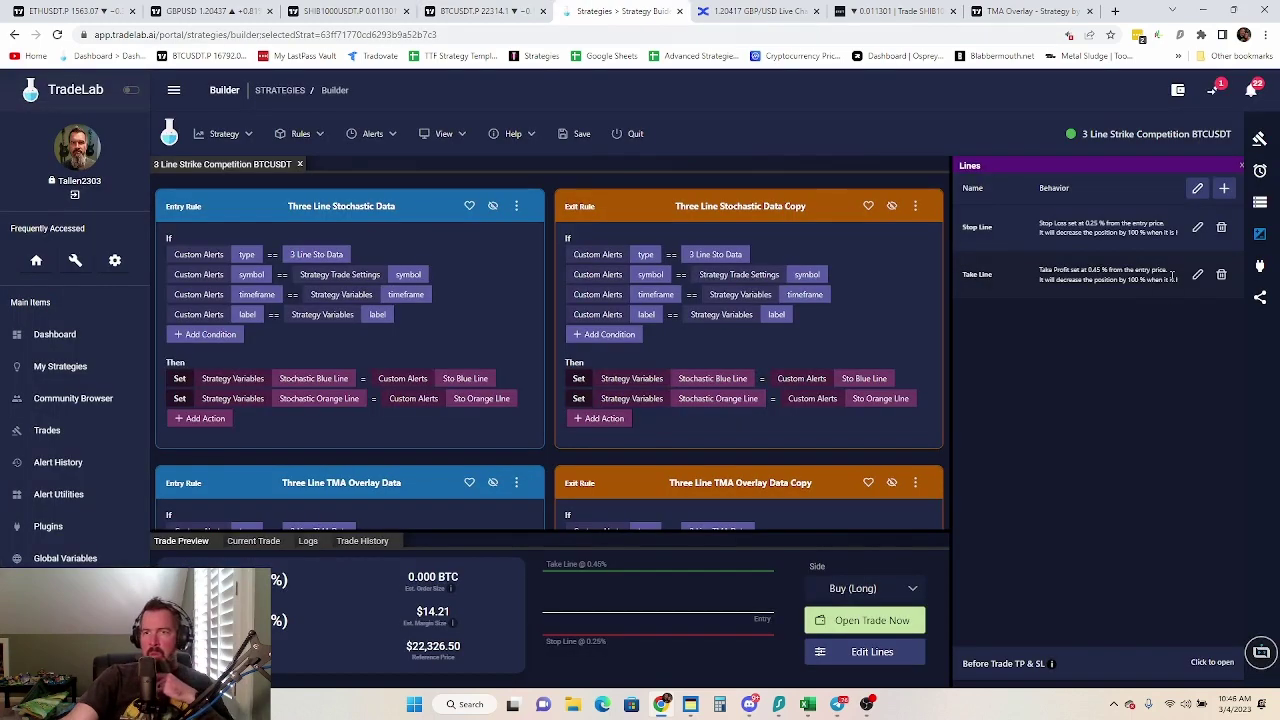
pyautogui.click(500, 11)
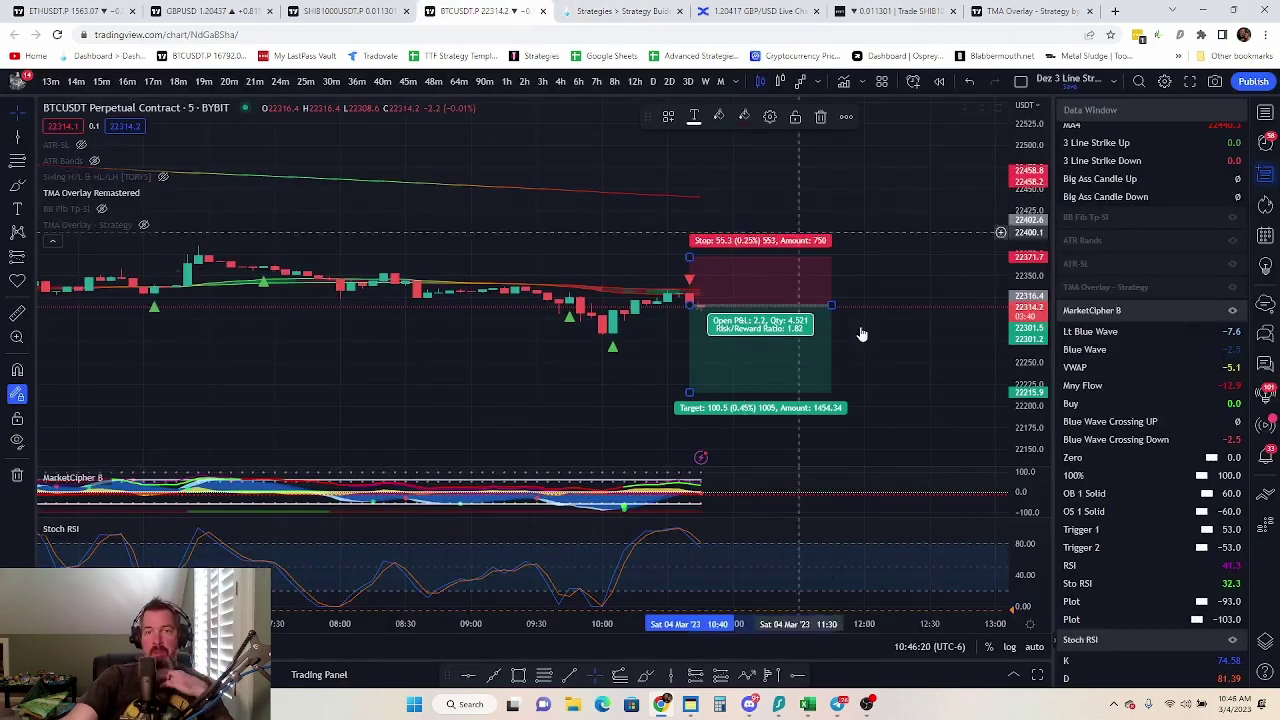
pyautogui.doubleClick(645, 395)
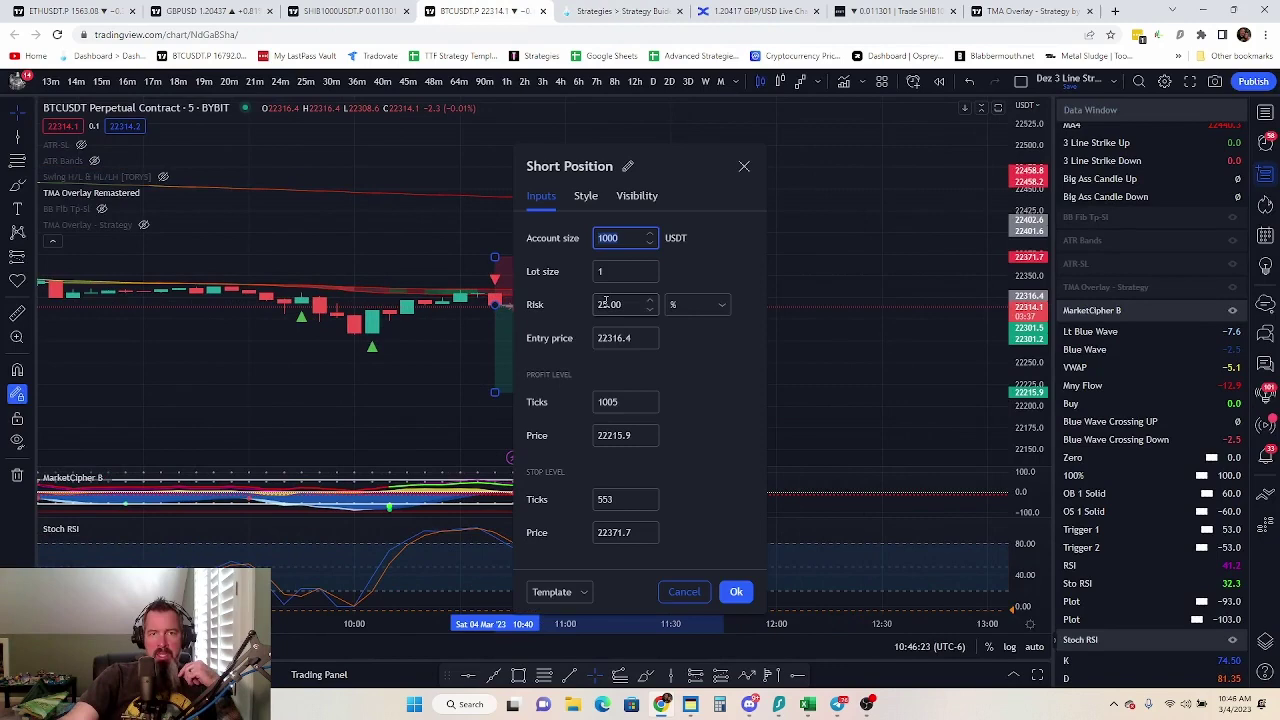
pyautogui.hotkey('ctrl', 'Tab')
pyautogui.click(75, 90)
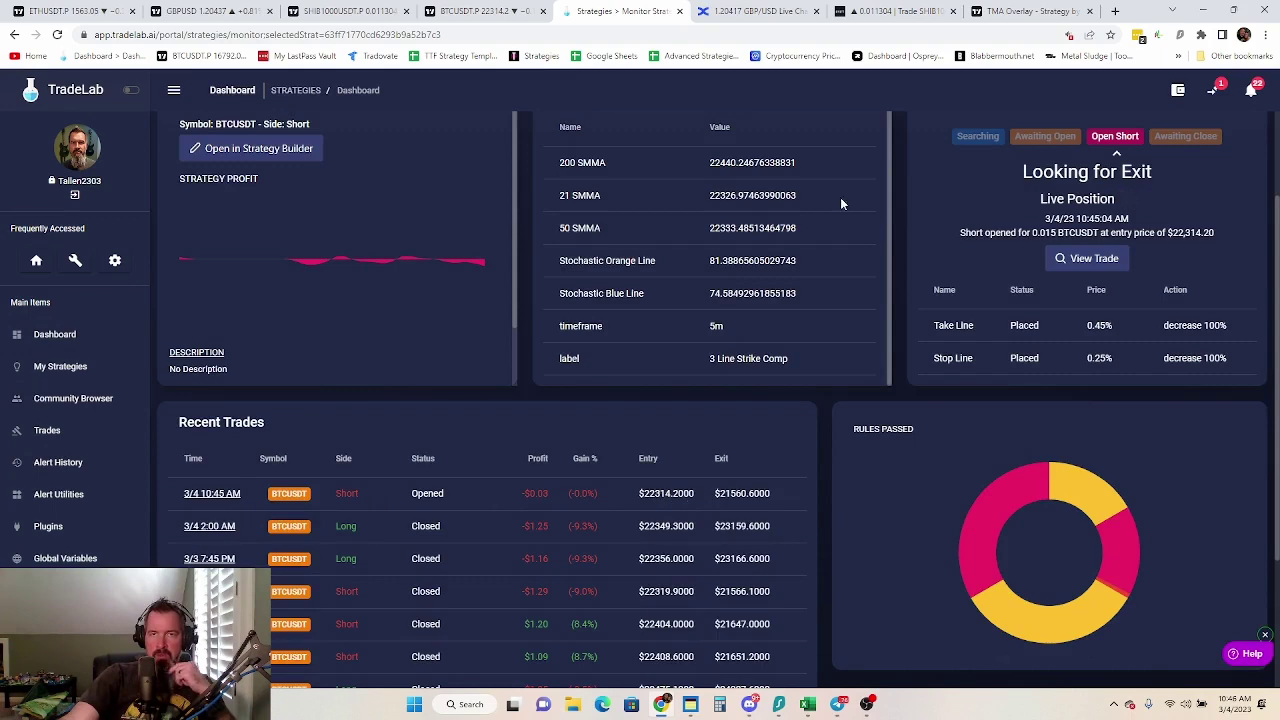
pyautogui.click(700, 10)
pyautogui.doubleClick(617, 305)
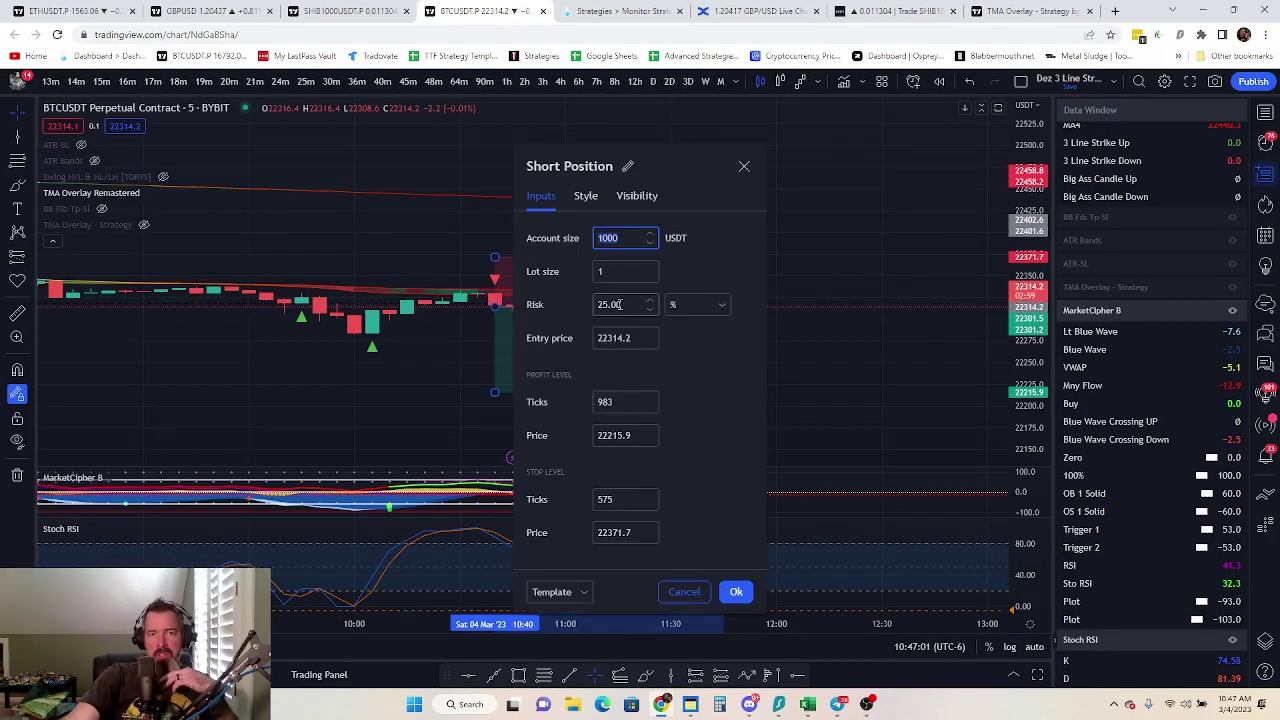
pyautogui.click(594, 12)
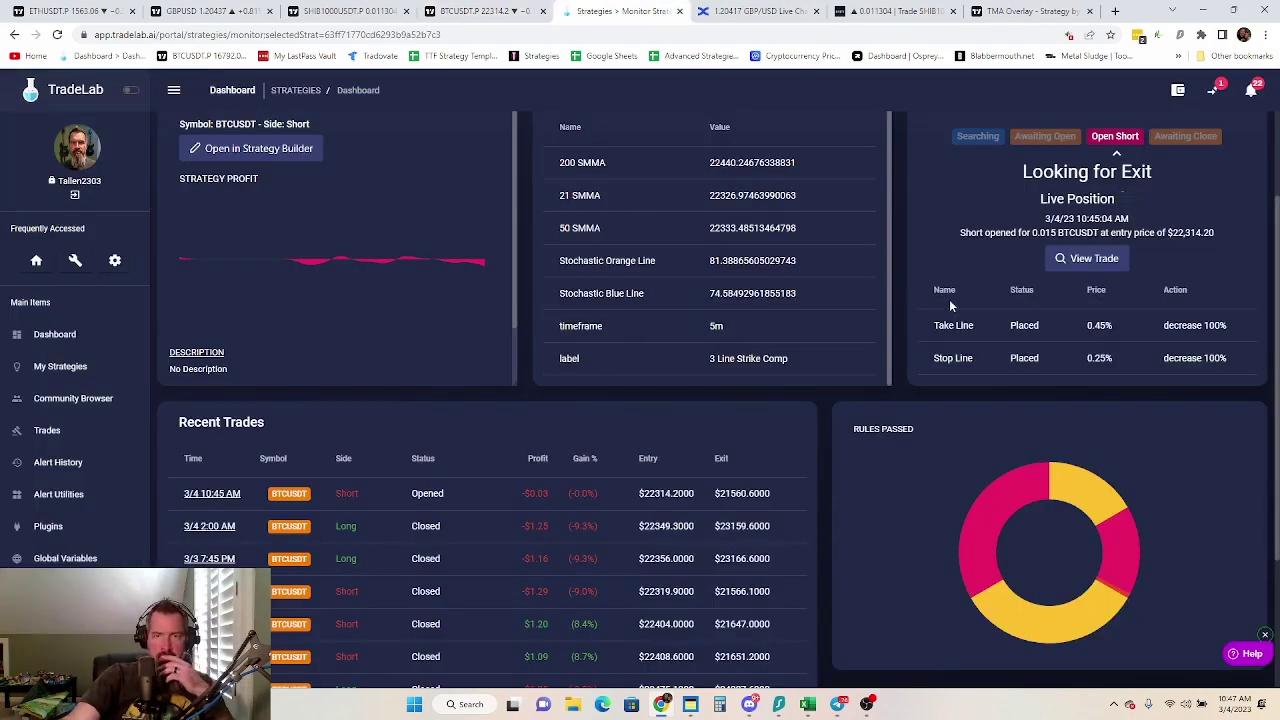
# Review the 3/4 10:45 AM short trade: entry 22,314.20, stop 22,370.00, target 22,213.80, against the chart
pyautogui.click(221, 494)
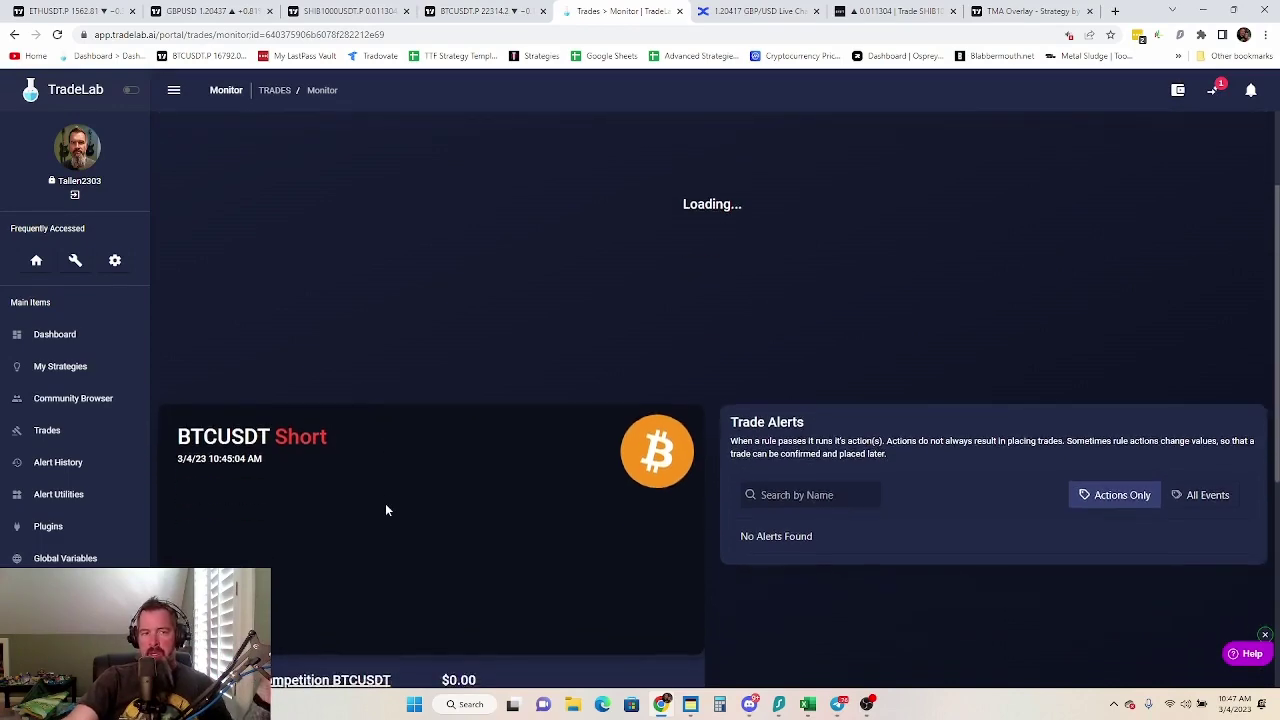
pyautogui.scroll(-2, 348, 515)
pyautogui.scroll(1, 350, 510)
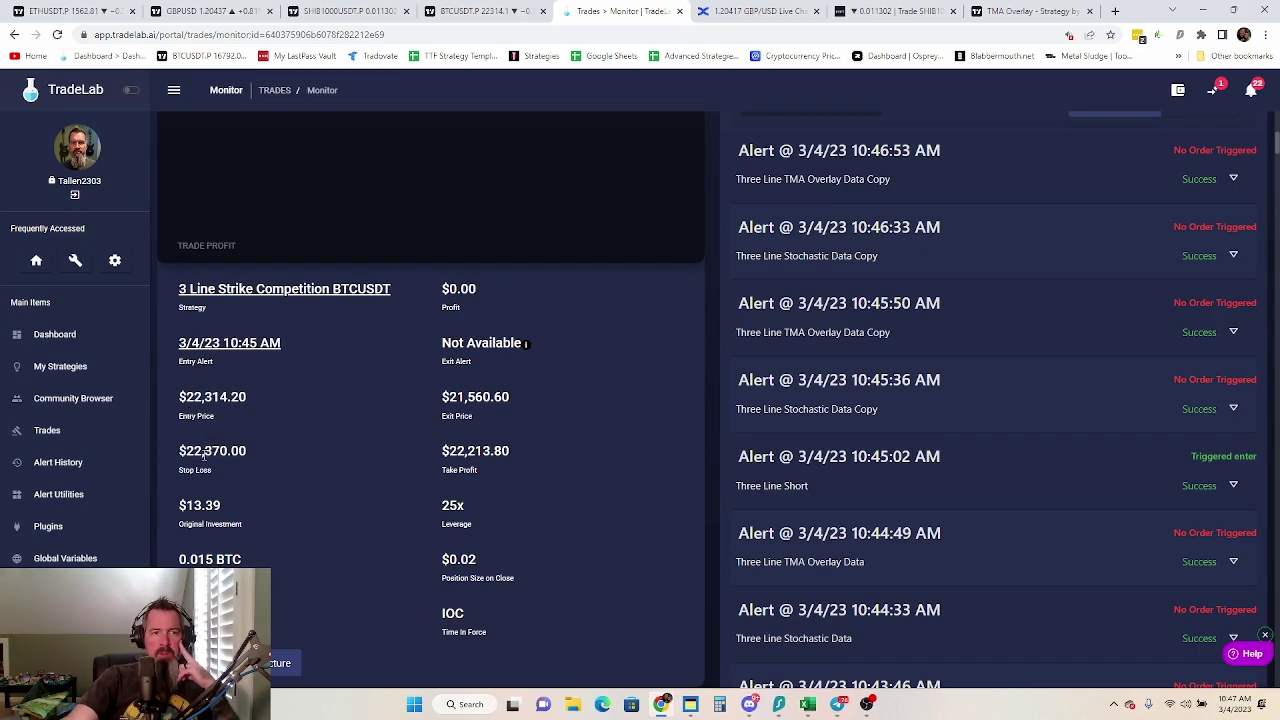
pyautogui.click(488, 12)
pyautogui.hotkey('ctrl', 'Tab')
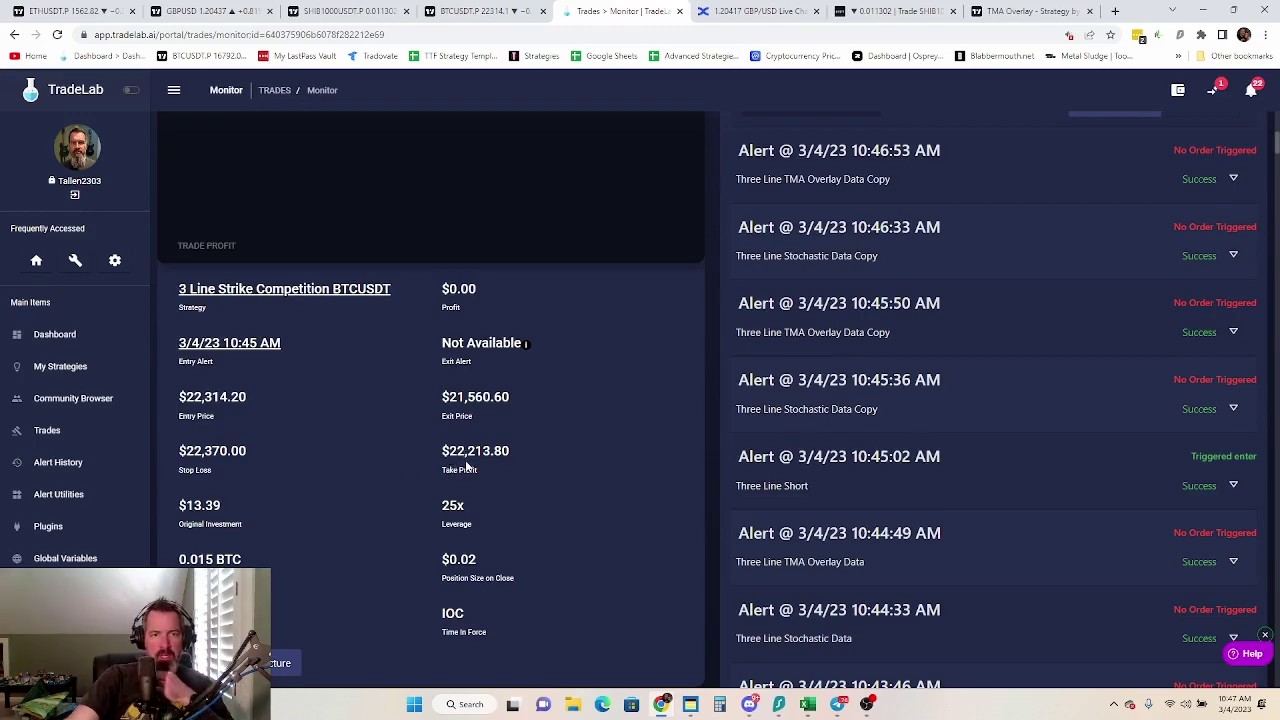
pyautogui.click(488, 12)
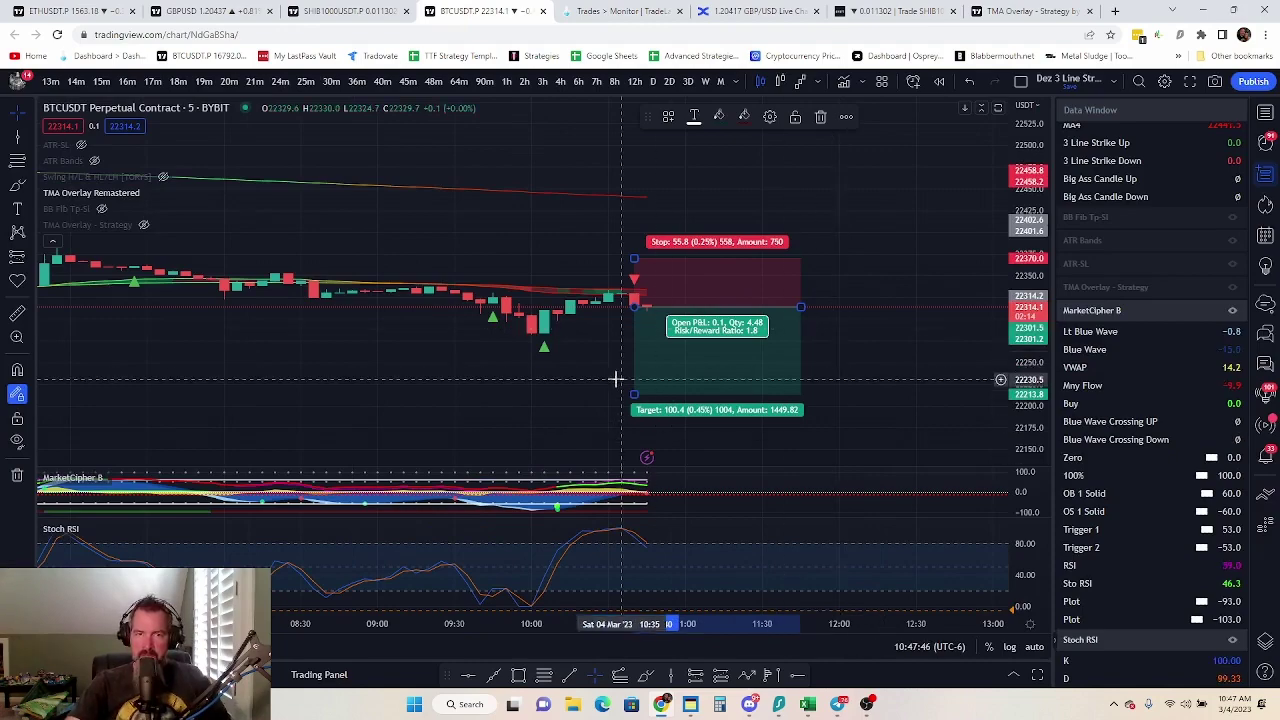
# Pan to the latest candles and drag the MarketCipher B pane's separator upward to enlarge it
pyautogui.scroll(-5, 517, 331)
pyautogui.moveTo(586, 319); pyautogui.dragTo(511, 326)
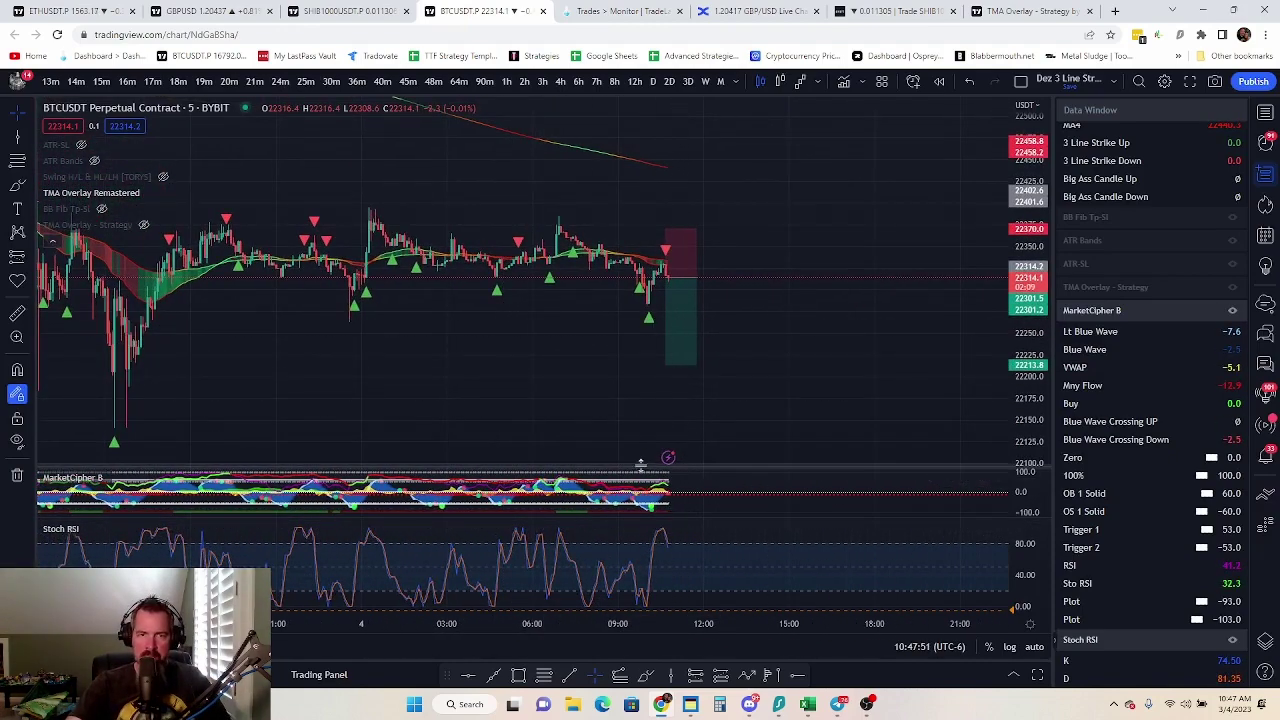
pyautogui.moveTo(640, 457); pyautogui.dragTo(640, 357)
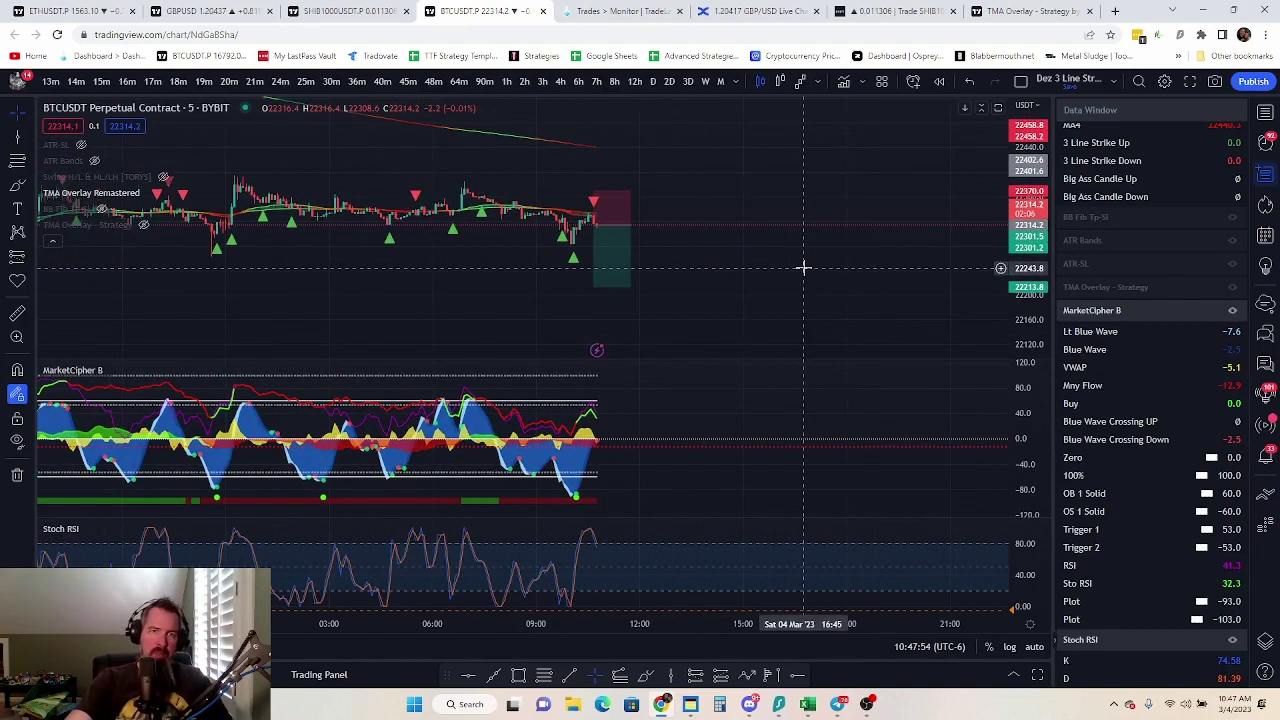
pyautogui.scroll(-2, 803, 266)
pyautogui.scroll(1, 670, 301)
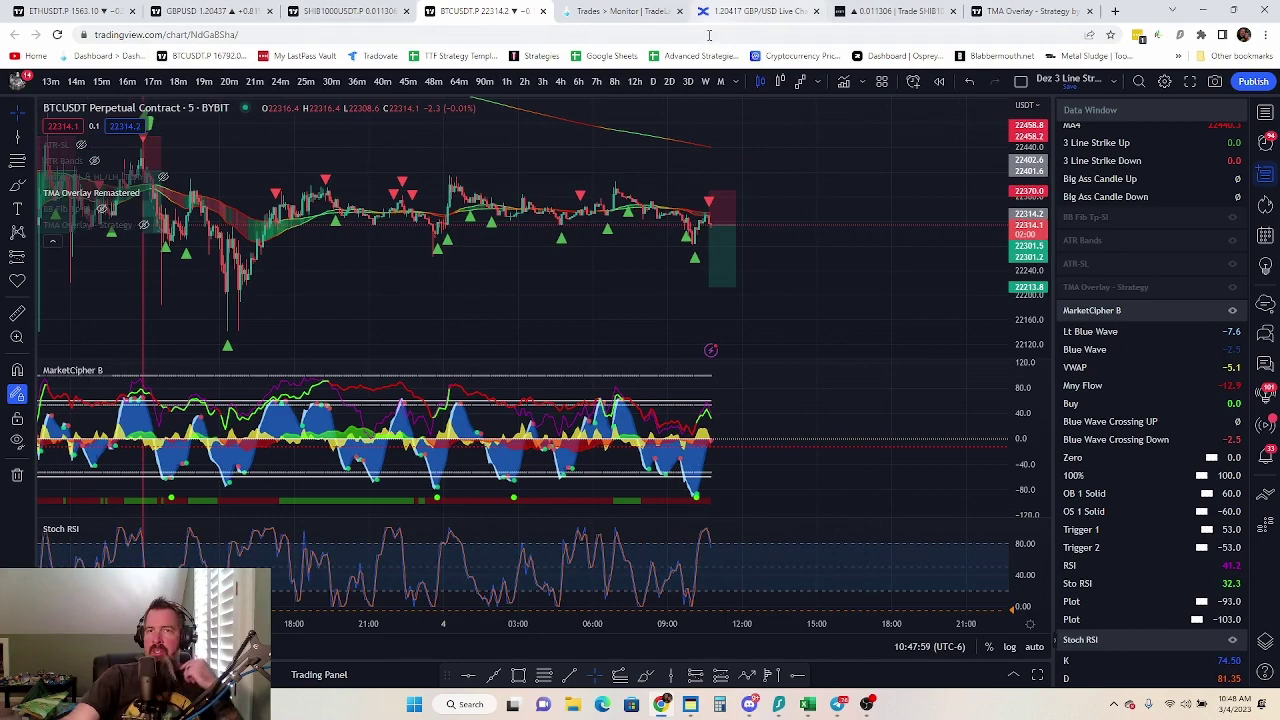
# Open 3 Line Strike Competition BTCUSDT from My Strategies in the builder, skipping setup
pyautogui.click(615, 10)
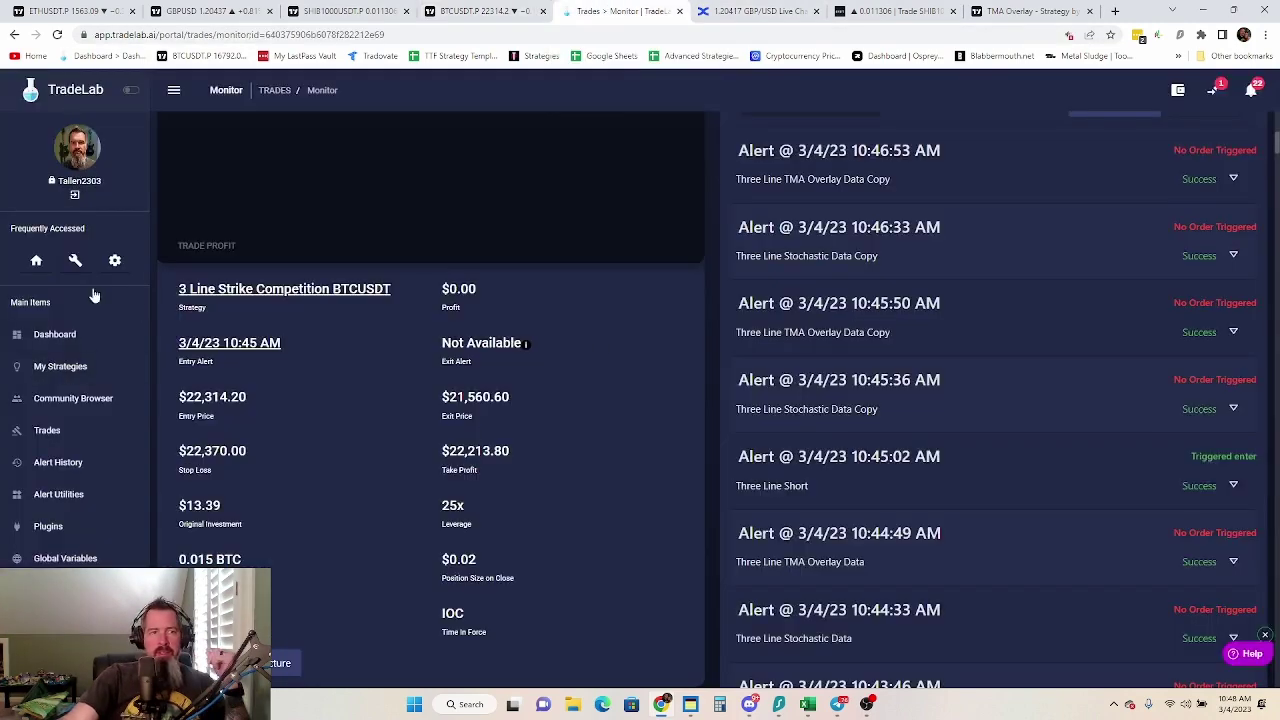
pyautogui.scroll(5, 280, 372)
pyautogui.click(60, 366)
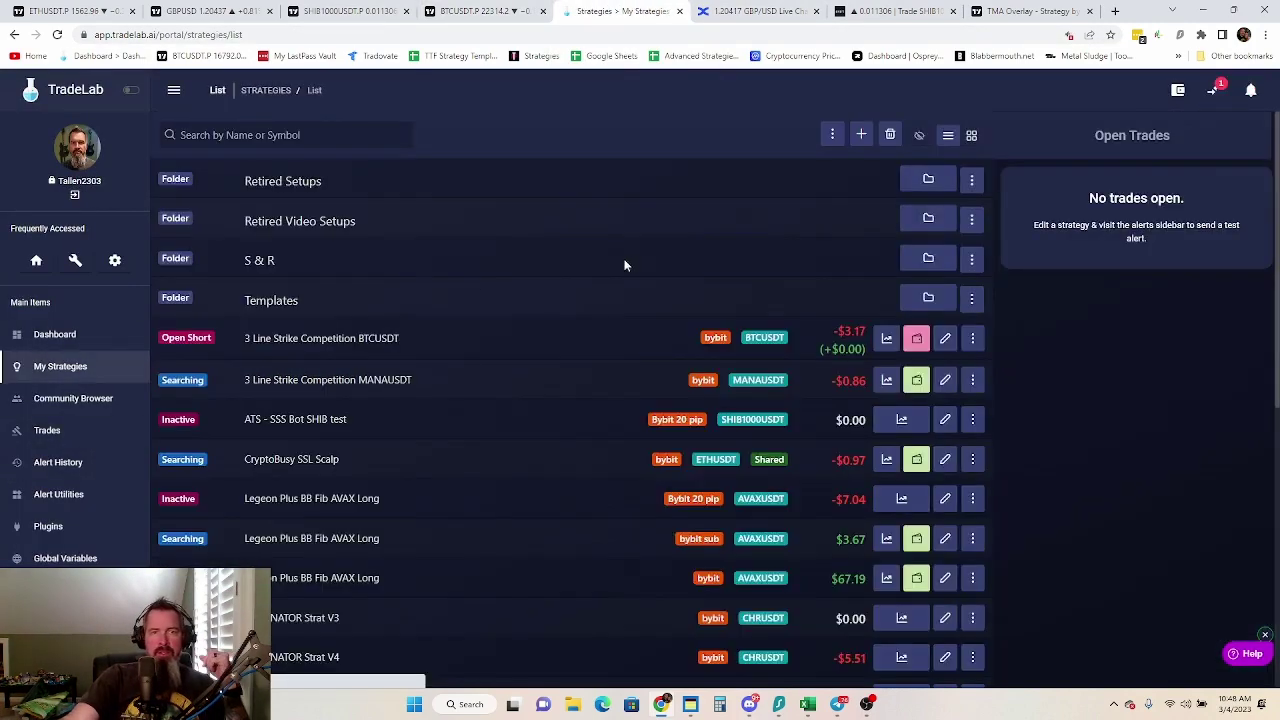
pyautogui.click(800, 340)
pyautogui.click(737, 462)
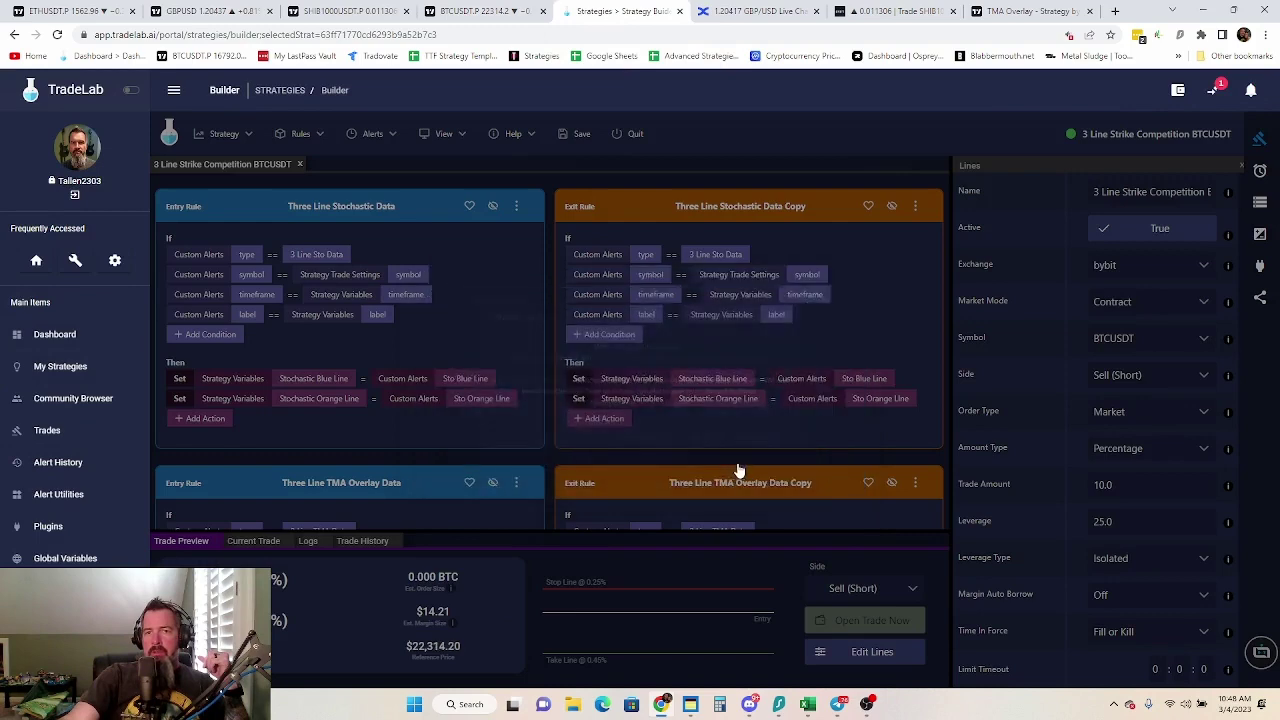
# Open the Three Line Stochastic Data alert for editing, then return to the BTCUSDT chart
pyautogui.click(1259, 173)
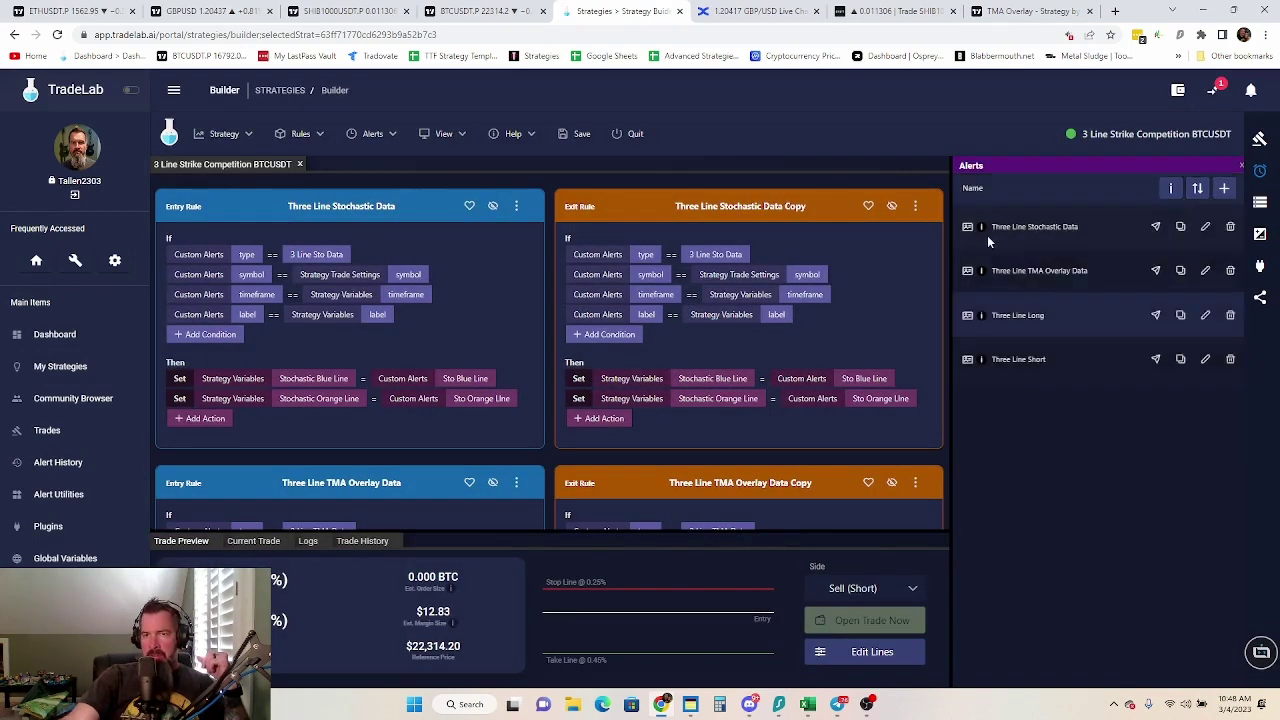
pyautogui.click(1205, 227)
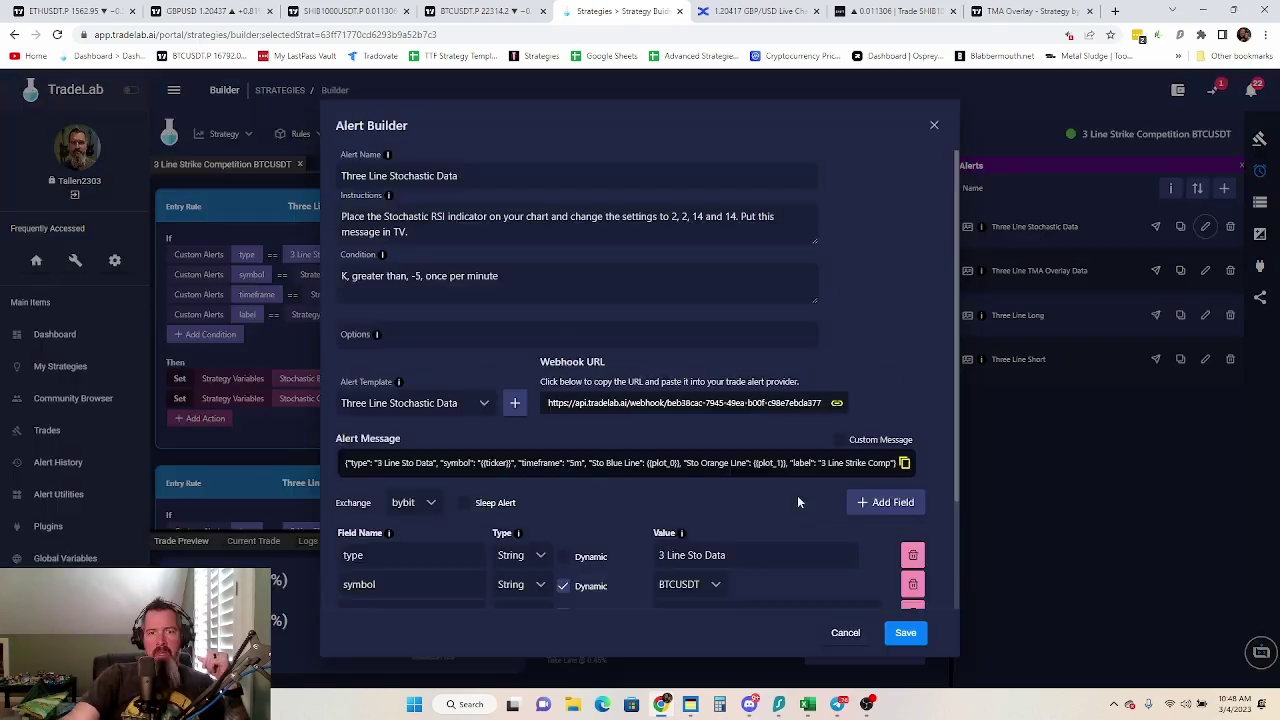
pyautogui.scroll(-3, 797, 495)
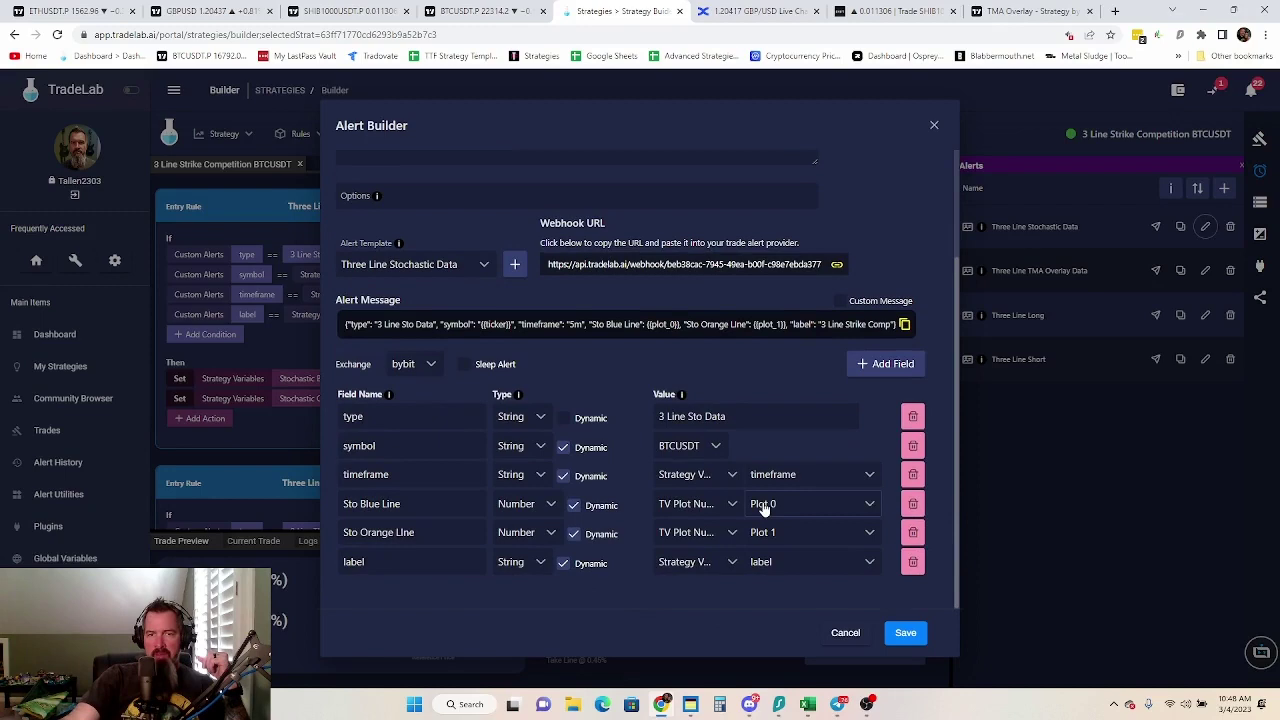
pyautogui.click(472, 8)
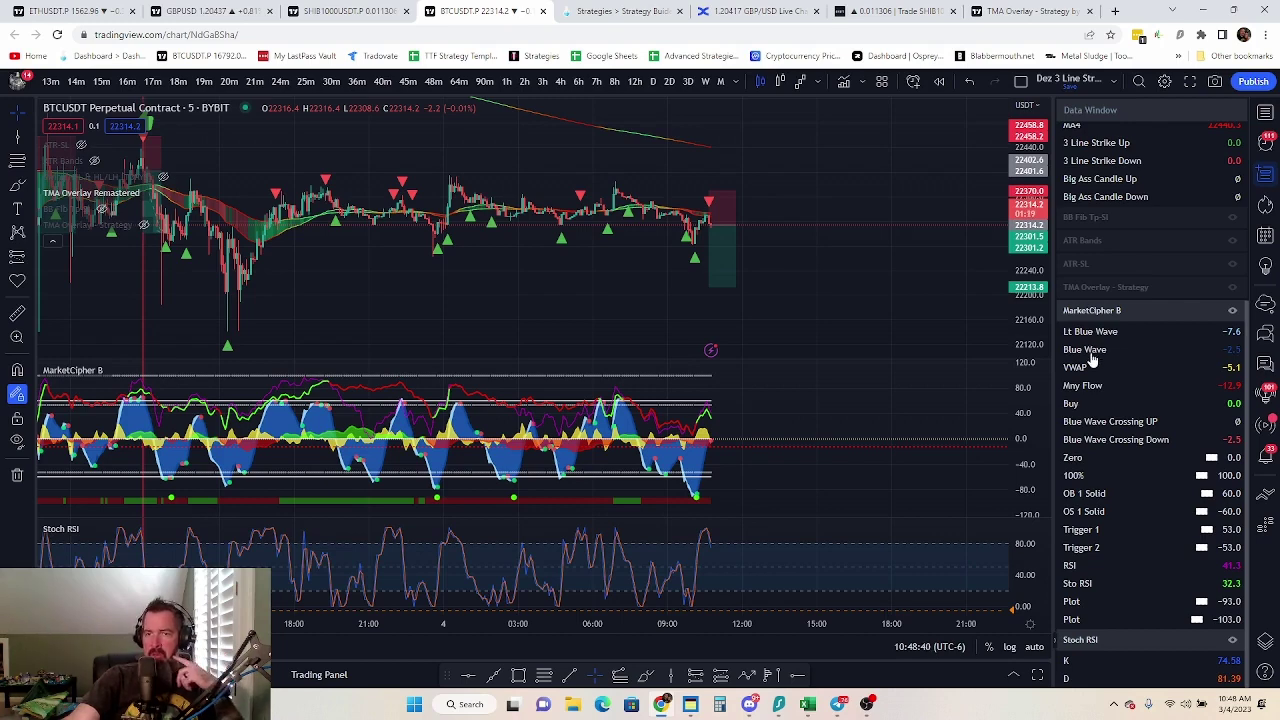
# Scroll the Data Window to the top, then cancel TradeLab's Alert Builder without saving
pyautogui.scroll(5, 1150, 680)
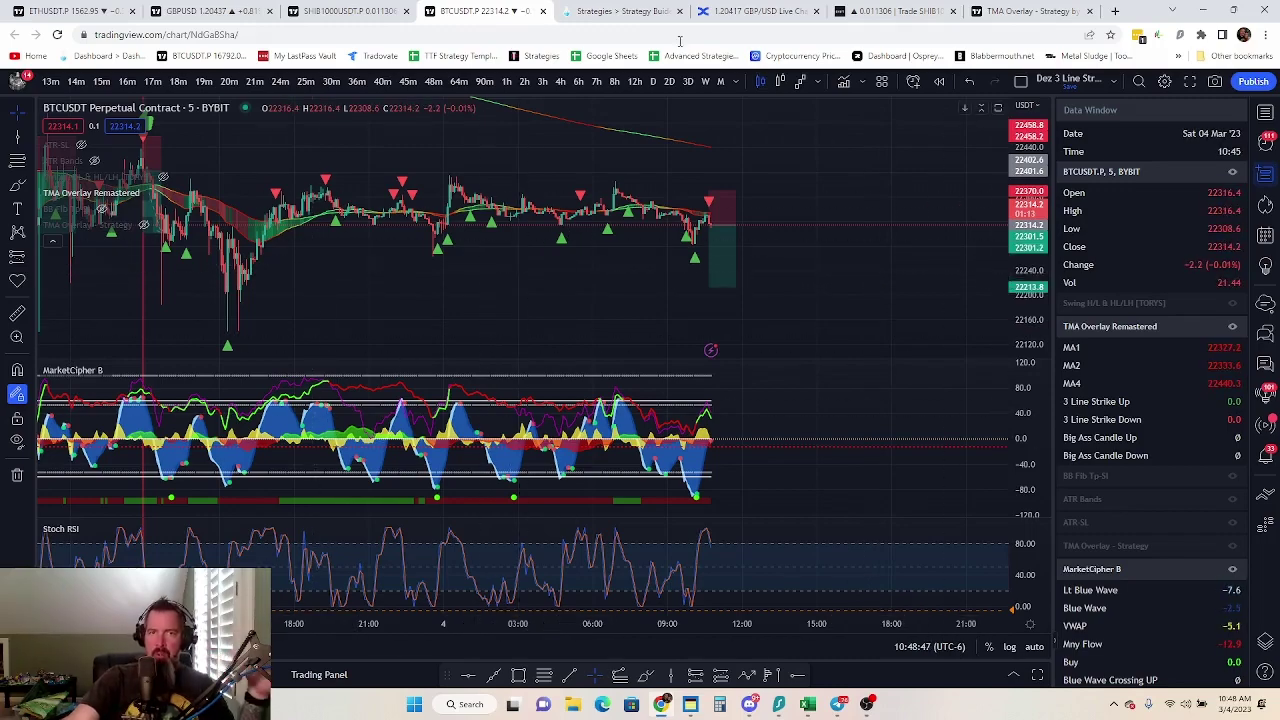
pyautogui.click(597, 12)
pyautogui.click(846, 633)
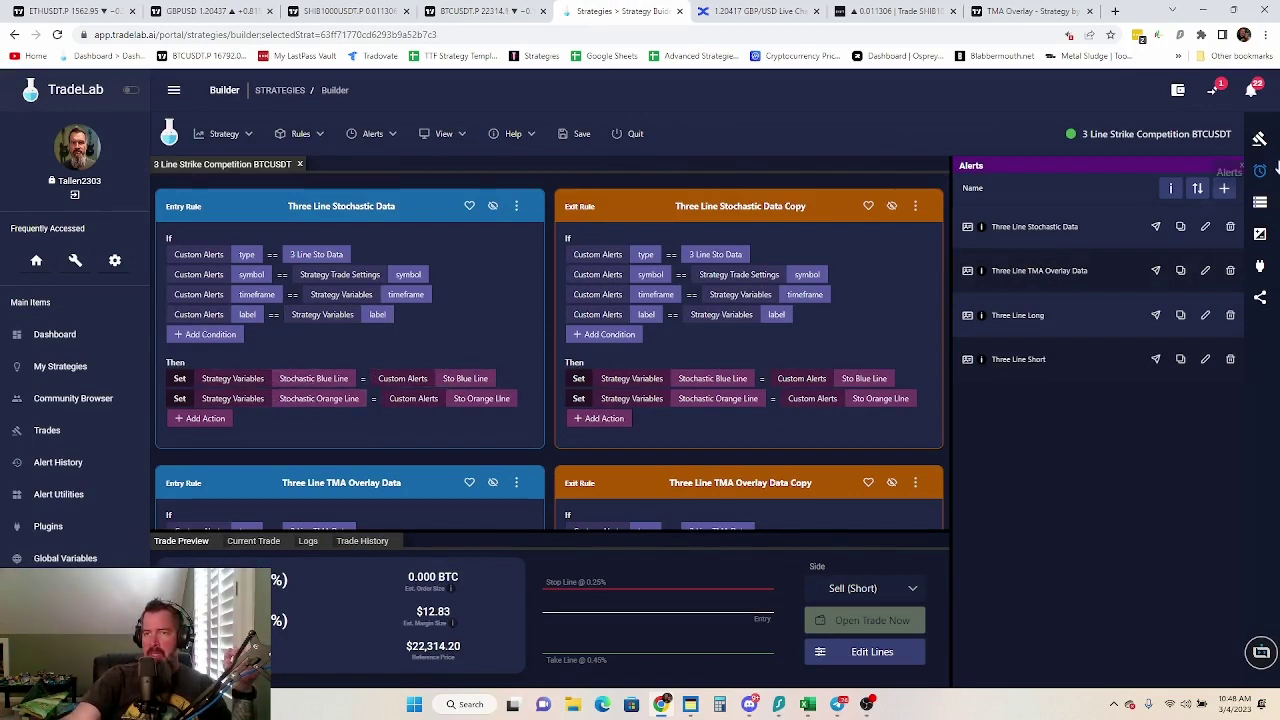
# Start the guided Strategy Setup and confirm the exchange, symbol and '3 Line Strike Comp' label
pyautogui.click(1260, 202)
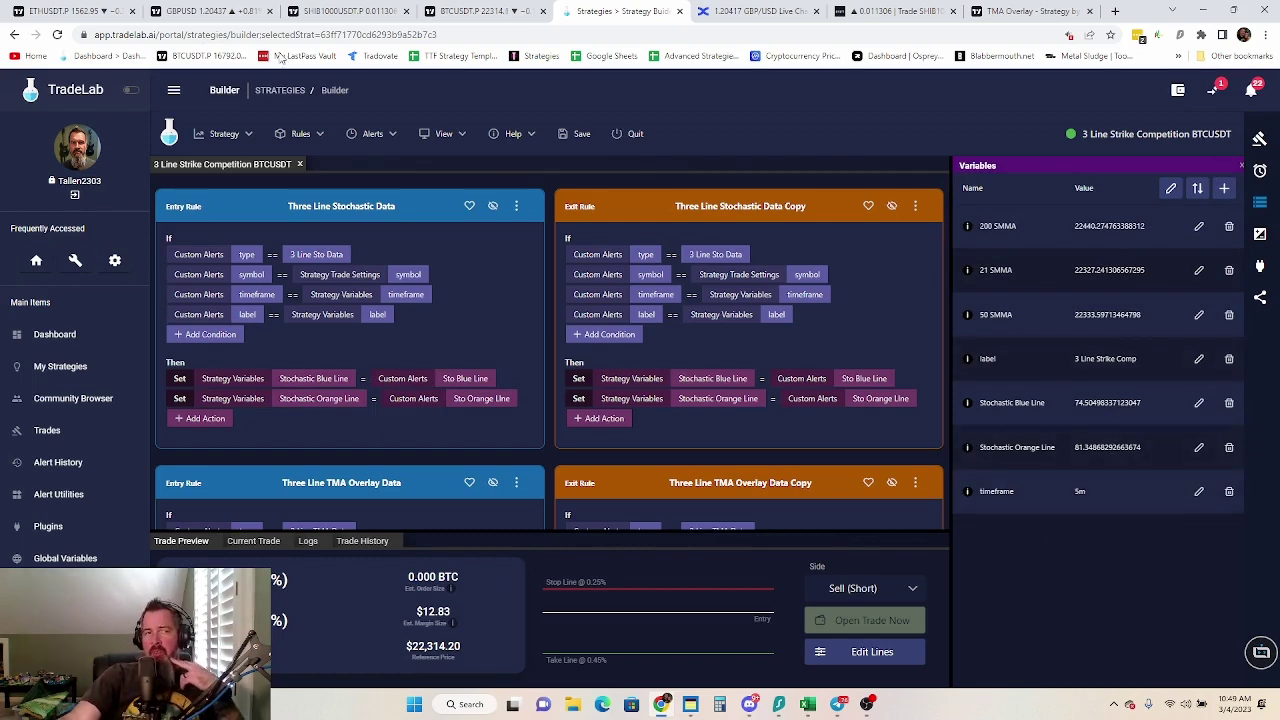
pyautogui.click(224, 134)
pyautogui.click(258, 271)
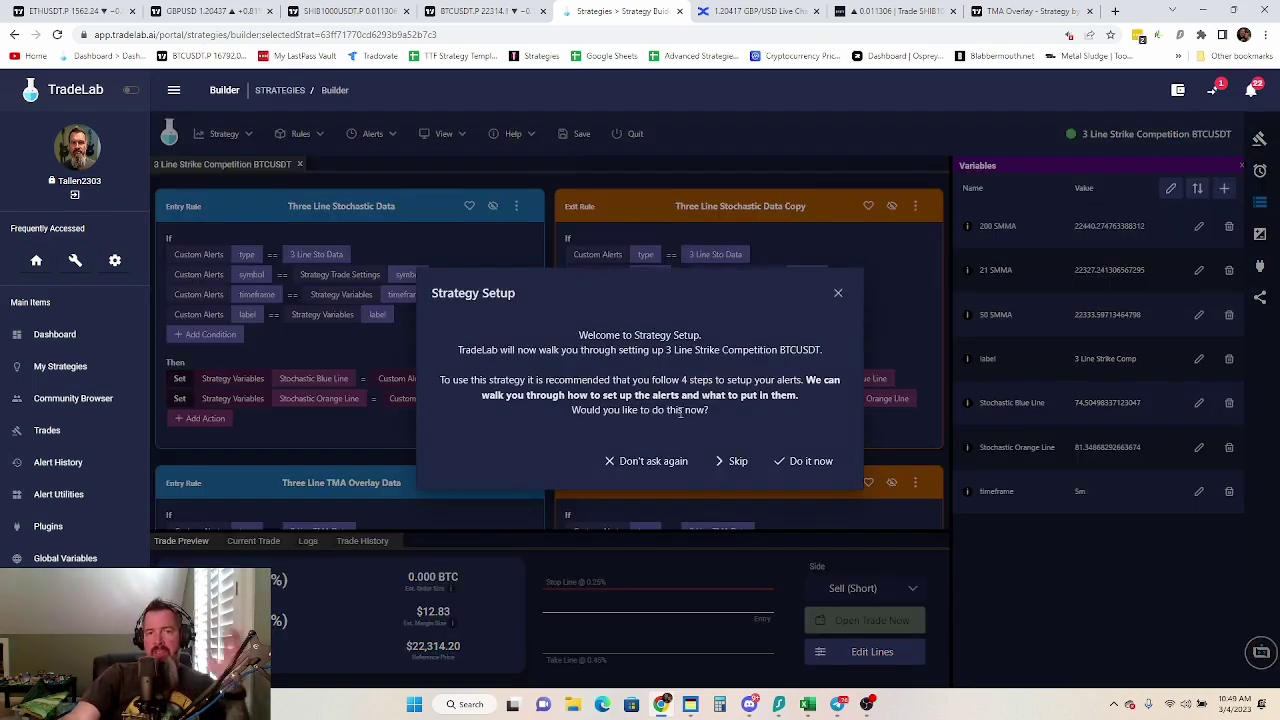
pyautogui.click(801, 462)
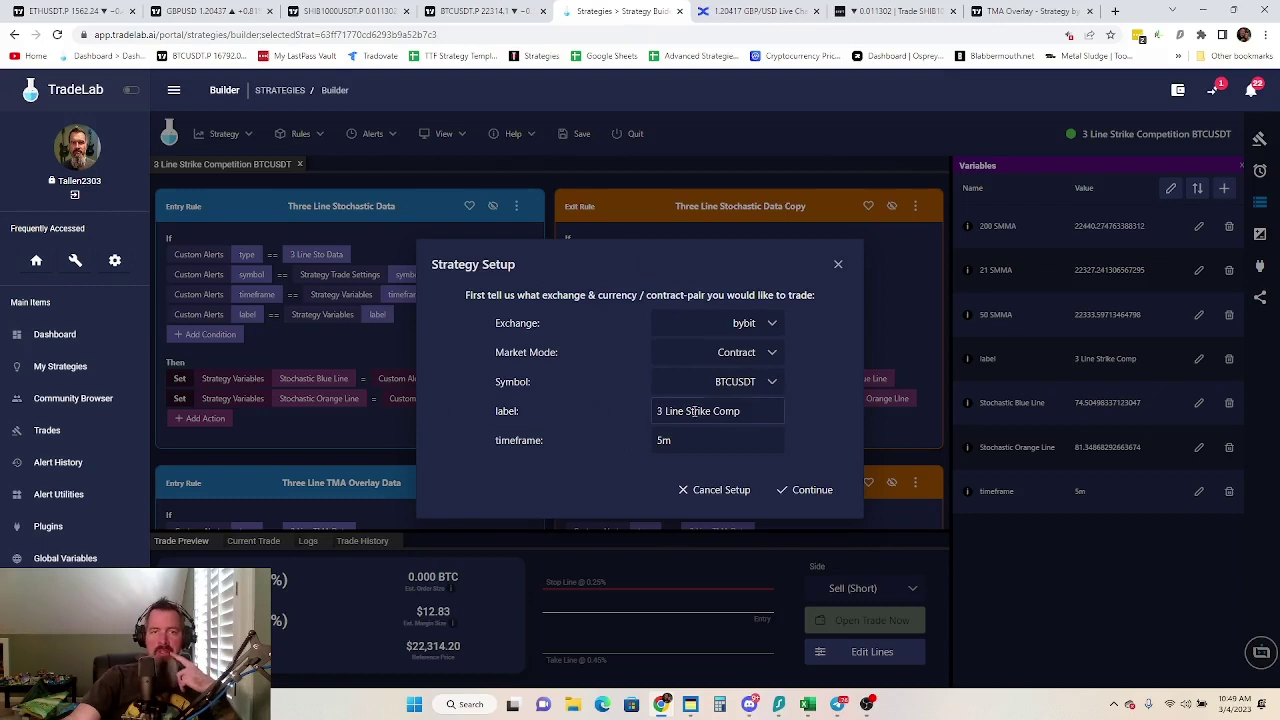
pyautogui.click(736, 411)
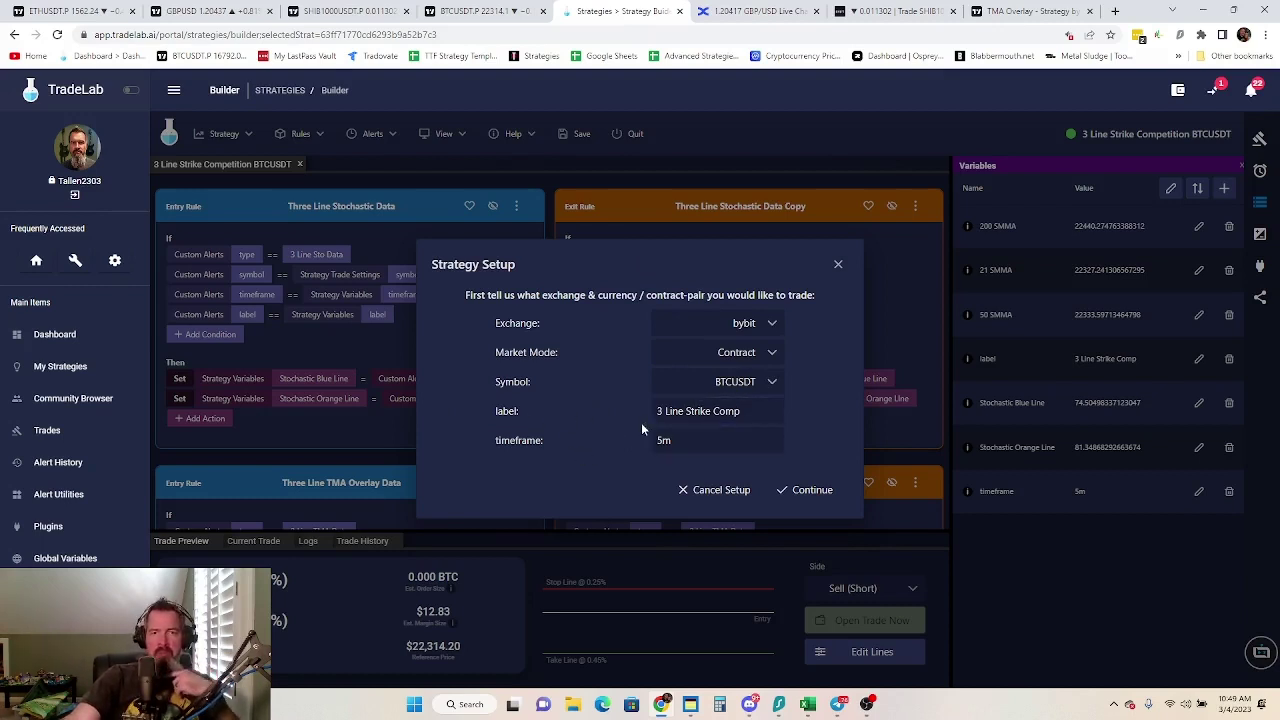
pyautogui.click(828, 492)
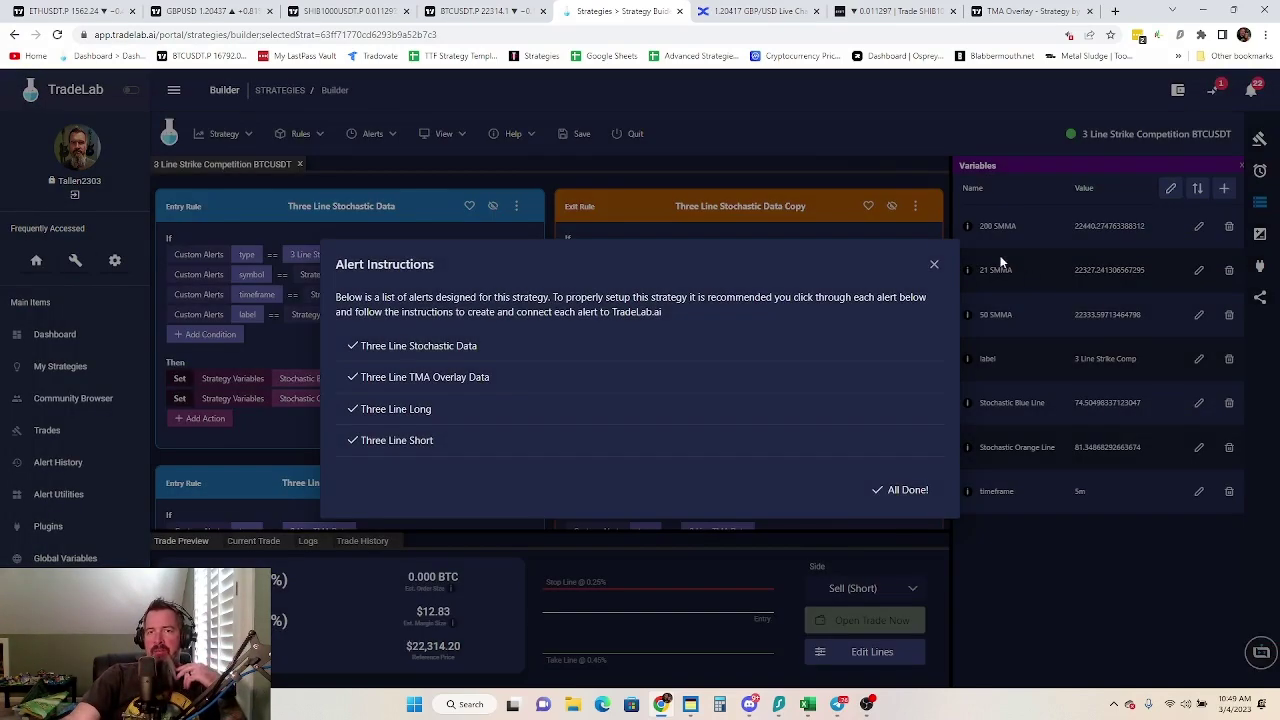
# Open the Three Line Stochastic Data alert instructions and compare them with the BTCUSDT chart
pyautogui.click(428, 350)
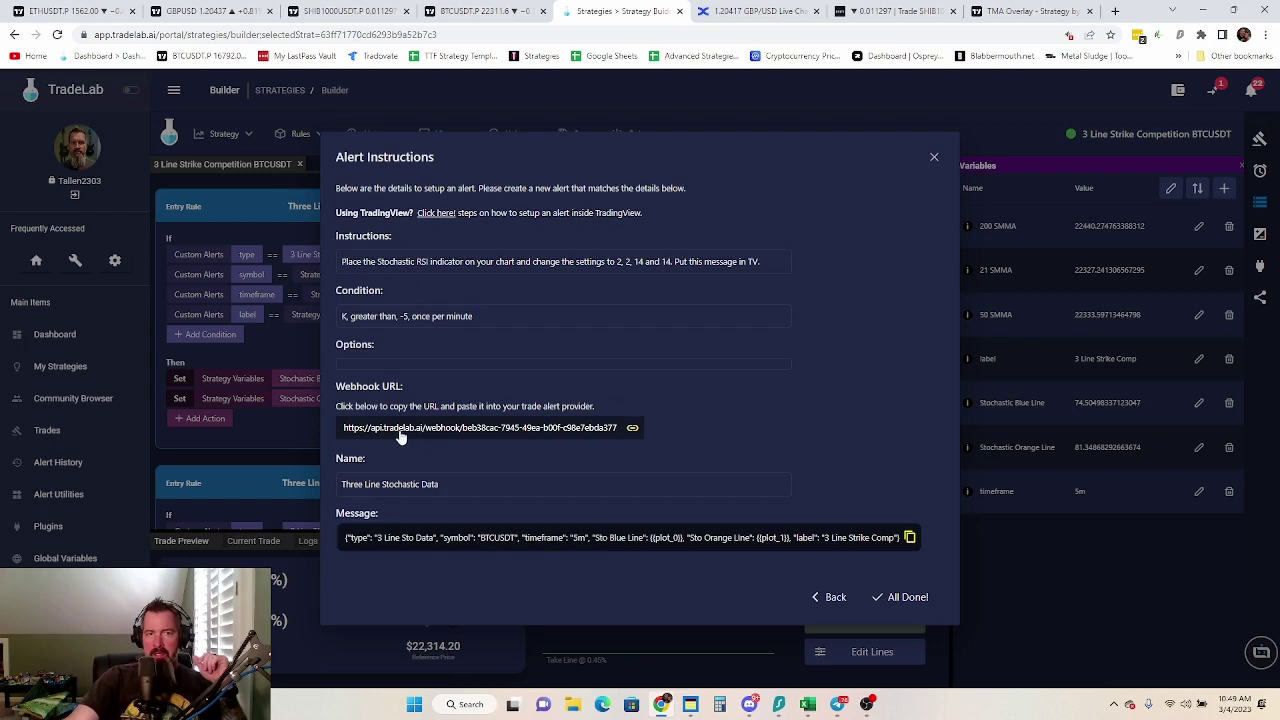
pyautogui.click(485, 11)
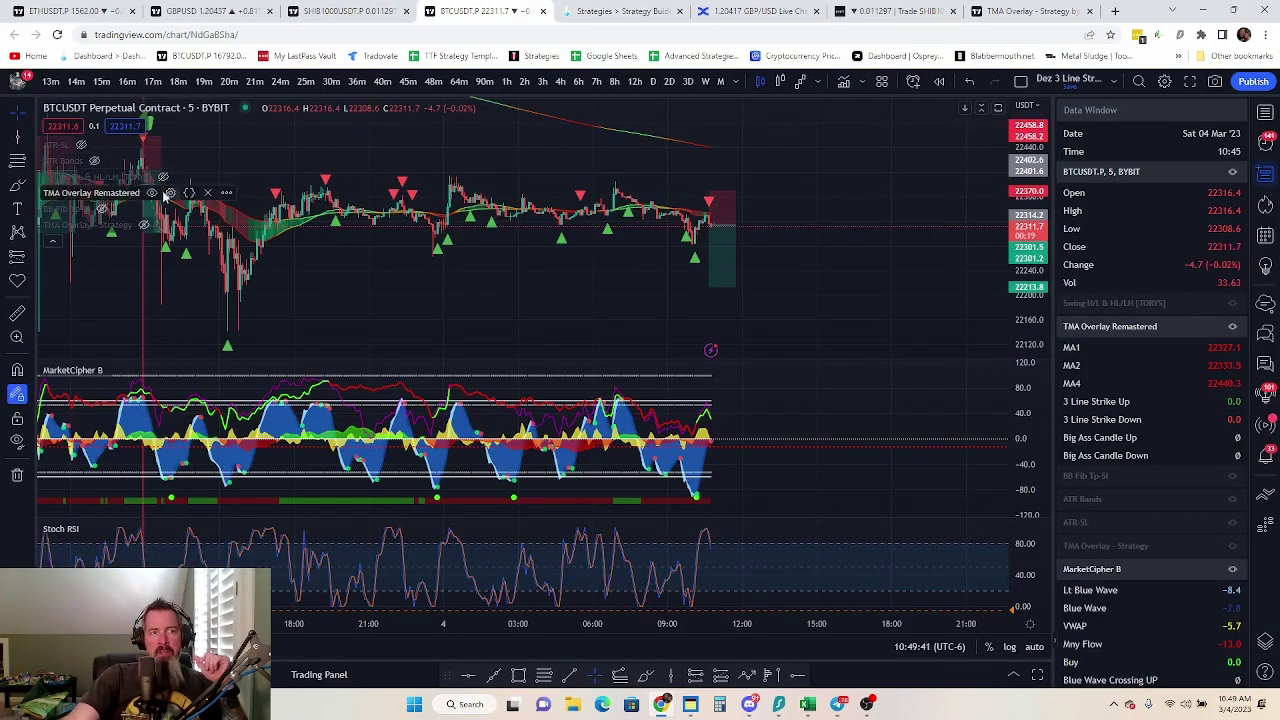
pyautogui.hotkey('ctrl', 'Tab')
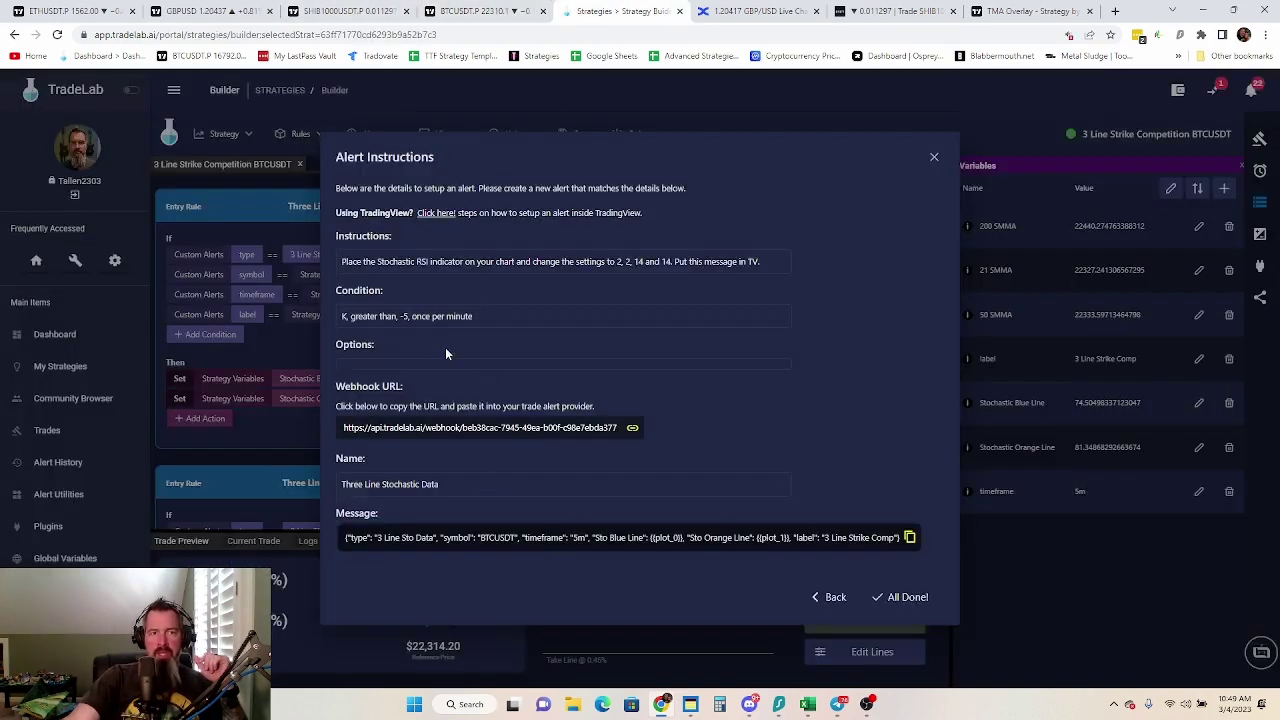
pyautogui.click(485, 12)
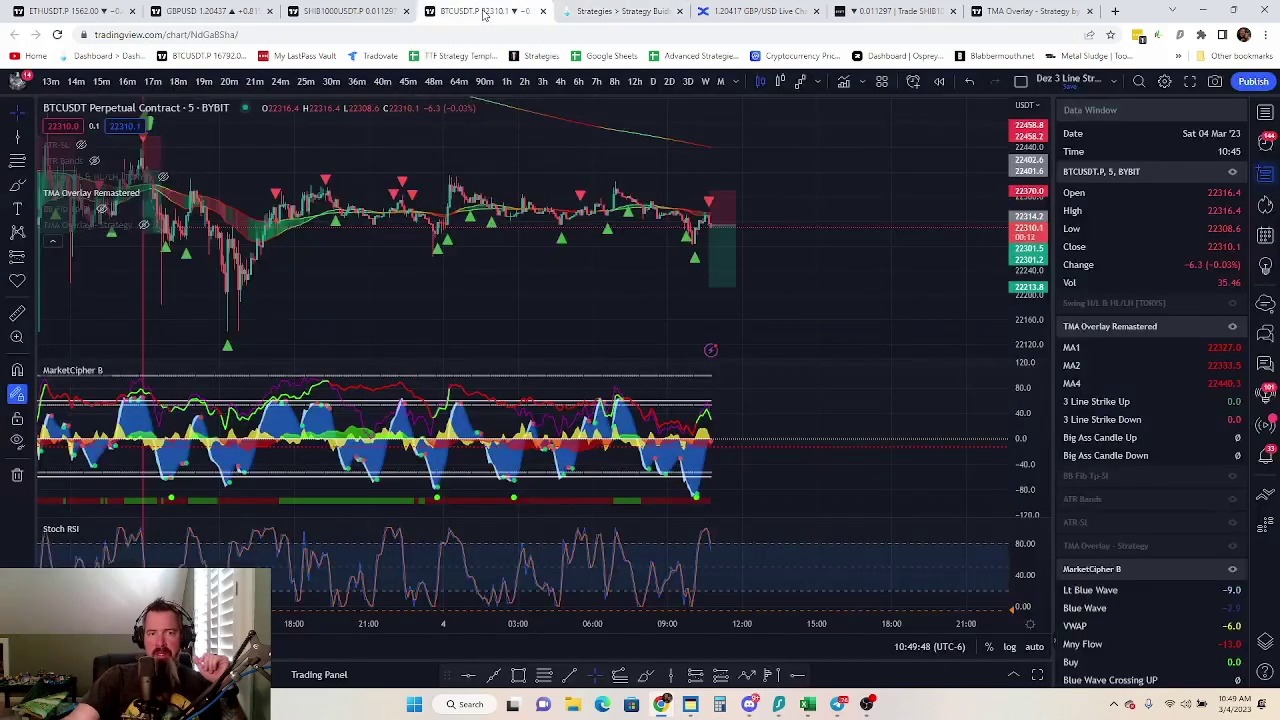
# Draft a Stoch RSI alert: Greater Than -5, Once Per Bar Close, and view its Notifications settings
pyautogui.click(165, 528)
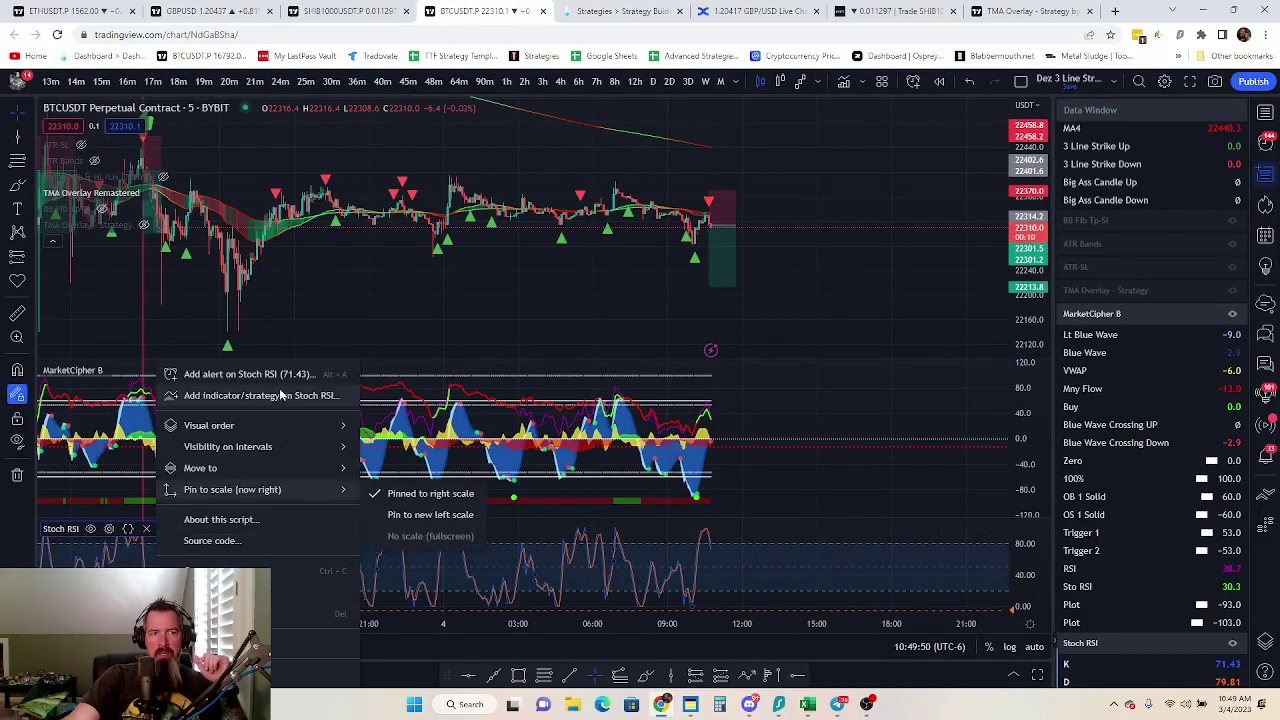
pyautogui.click(250, 372)
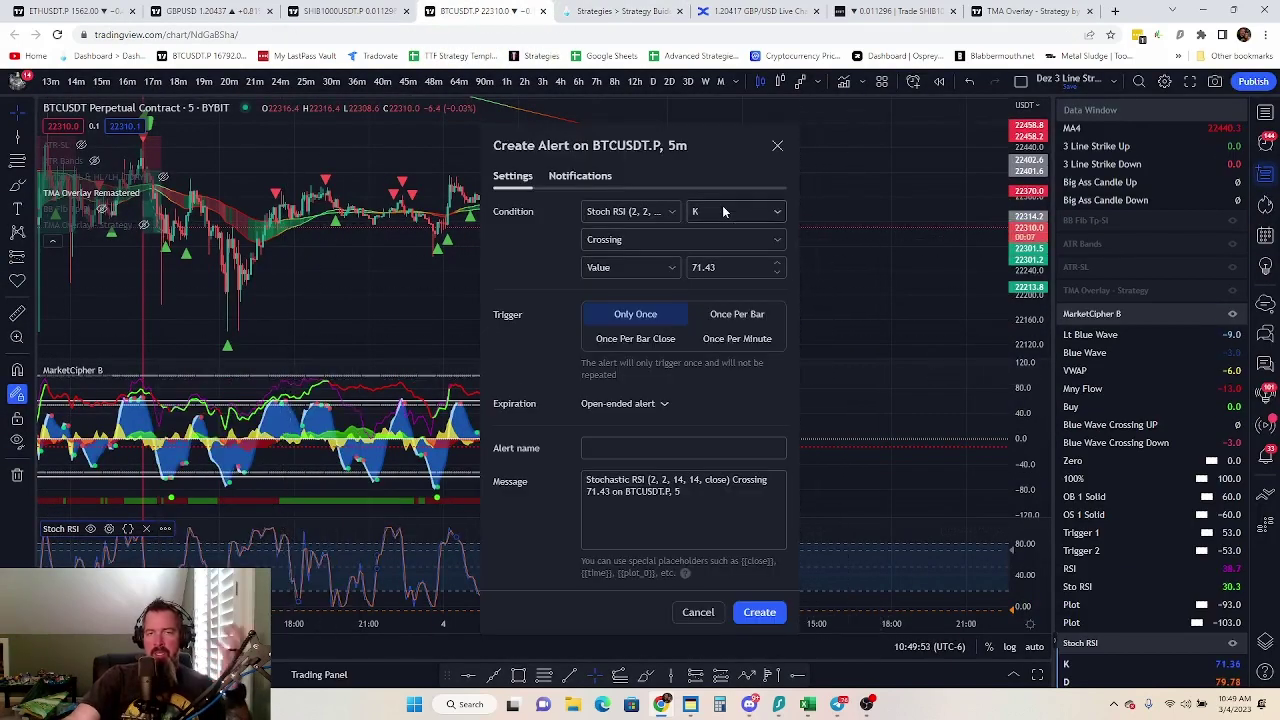
pyautogui.click(715, 239)
pyautogui.click(630, 335)
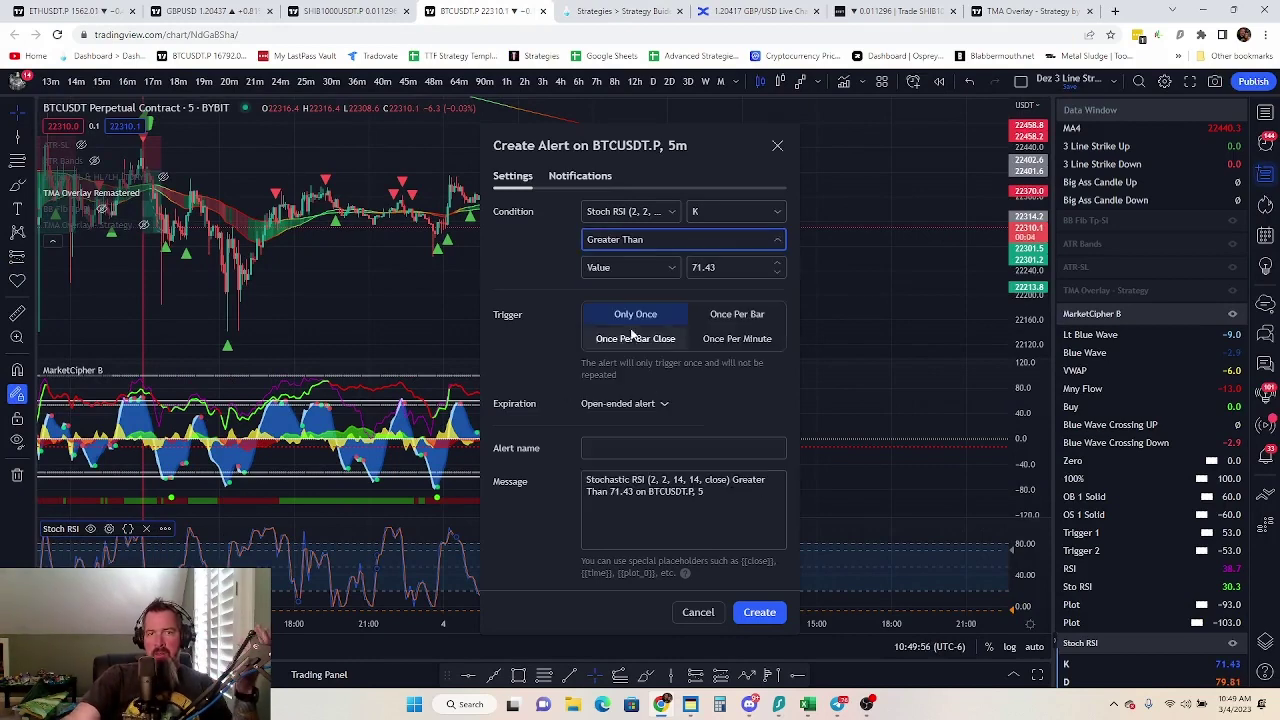
pyautogui.click(736, 261)
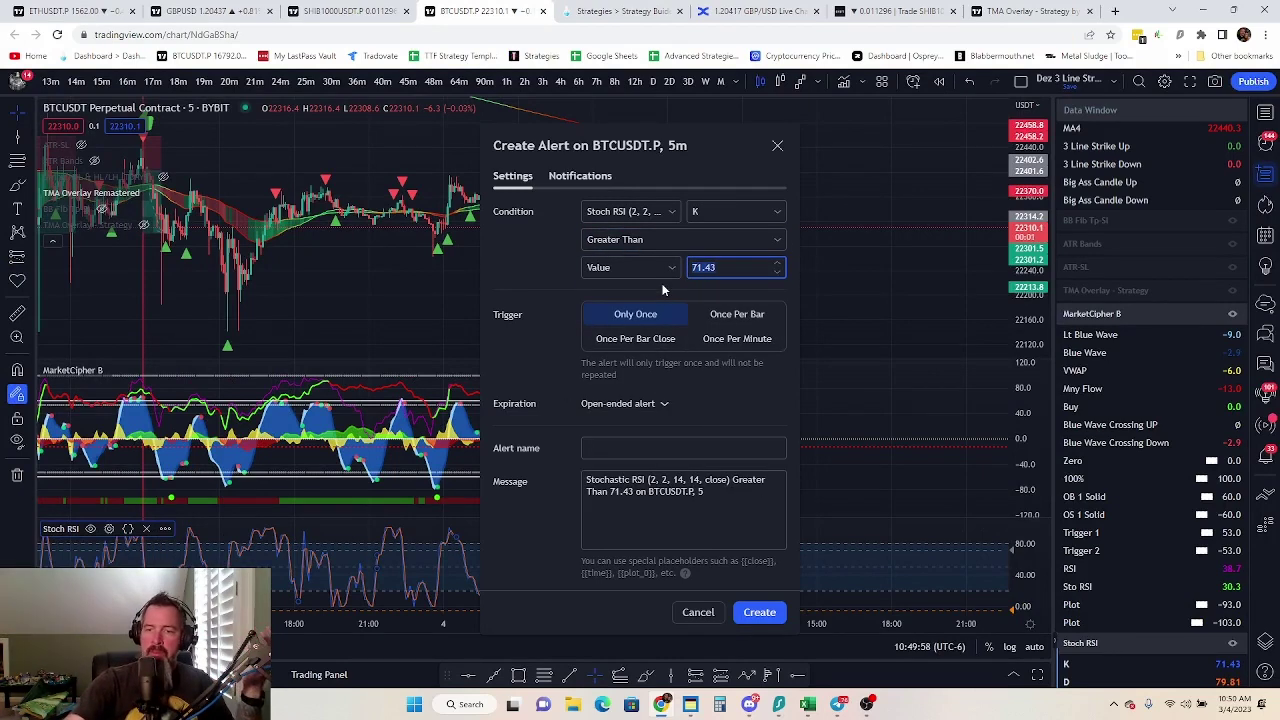
pyautogui.write('-5')
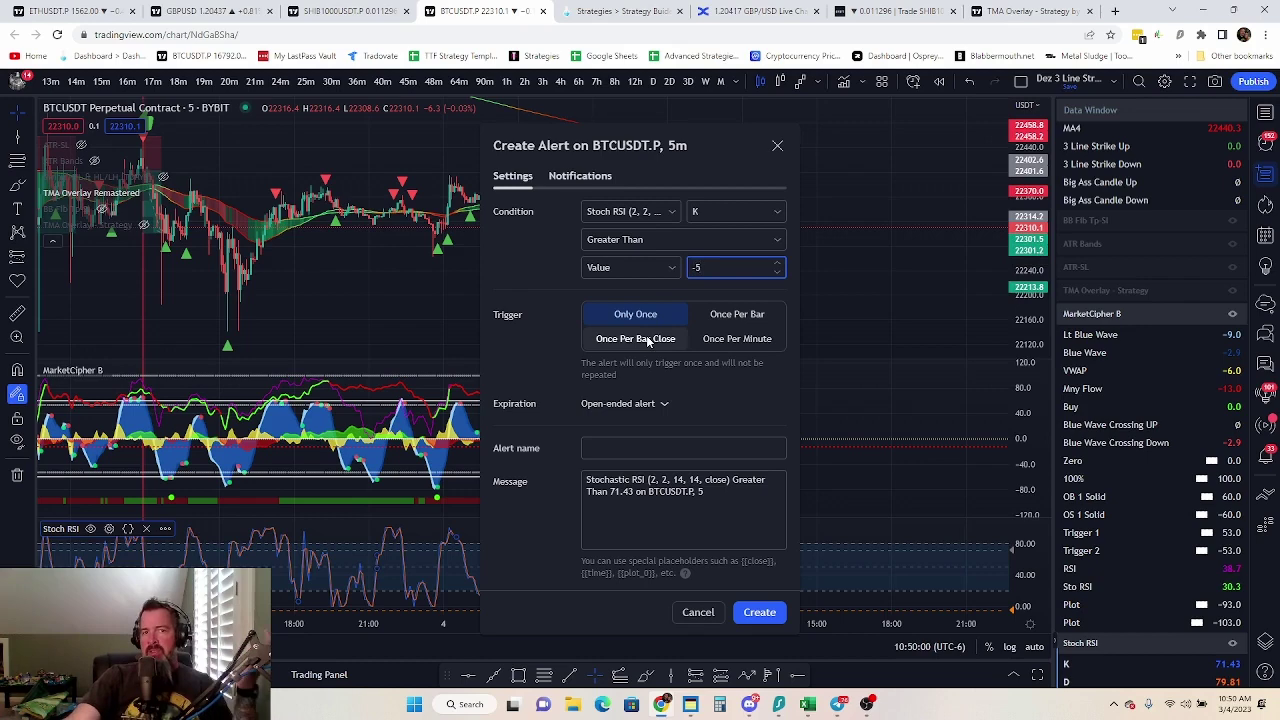
pyautogui.click(636, 340)
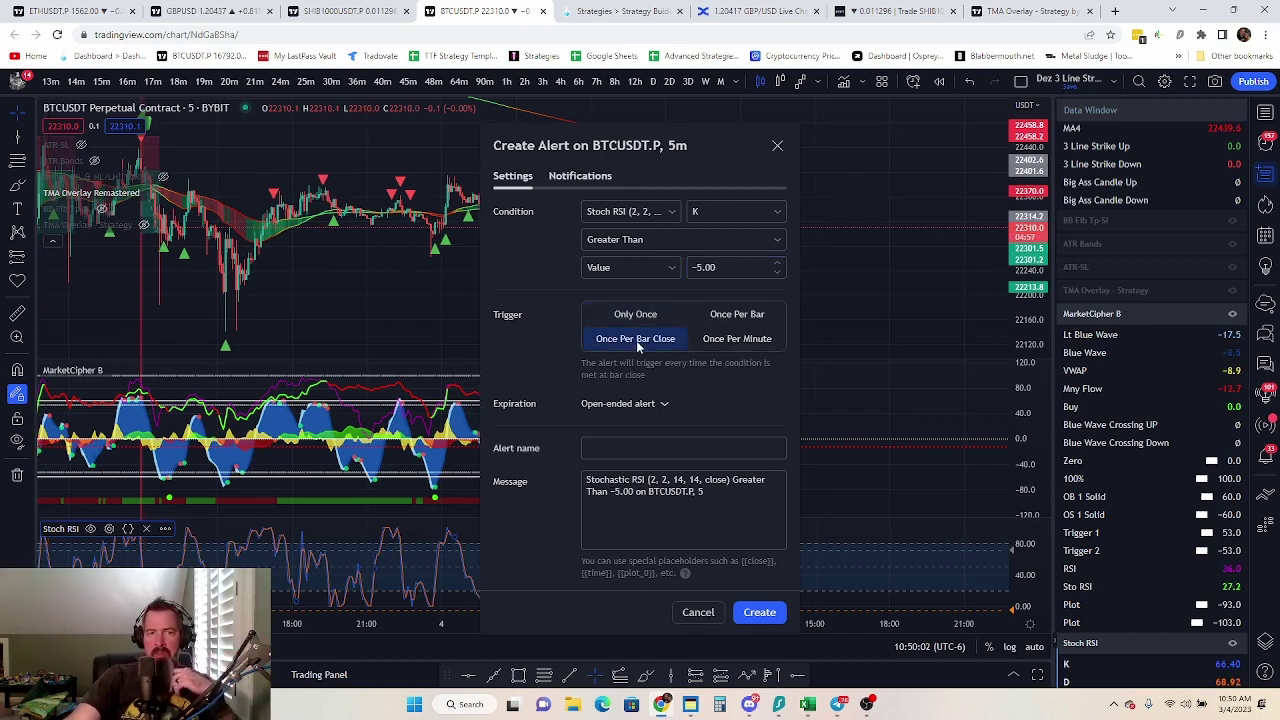
pyautogui.click(598, 177)
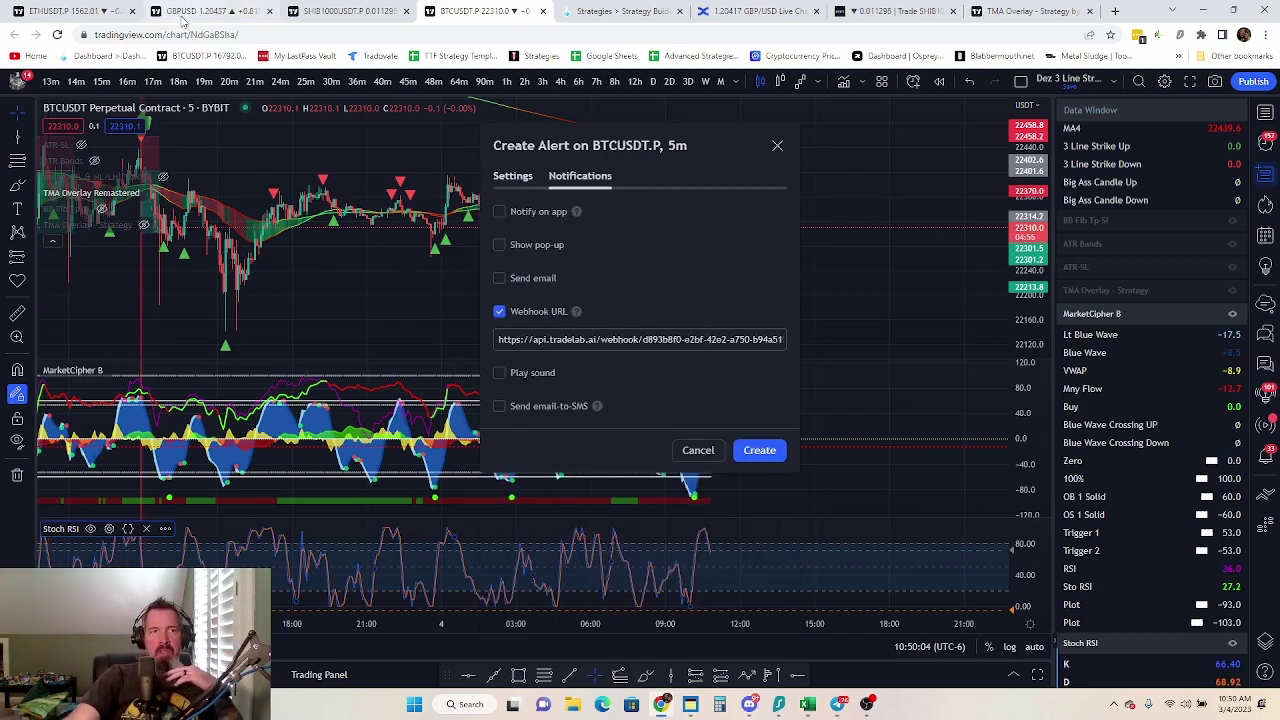
pyautogui.click(617, 10)
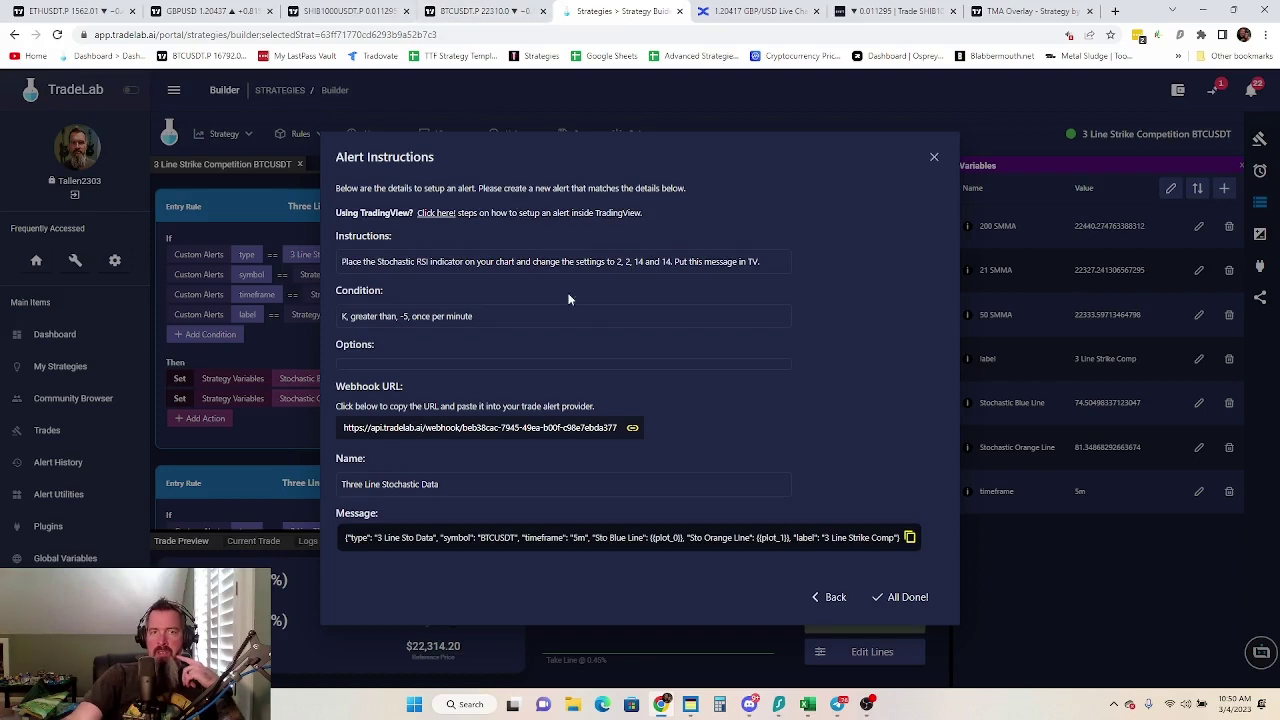
# Replace the alert's webhook URL with the copied TradeLab webhook URL
pyautogui.click(414, 430)
pyautogui.click(464, 11)
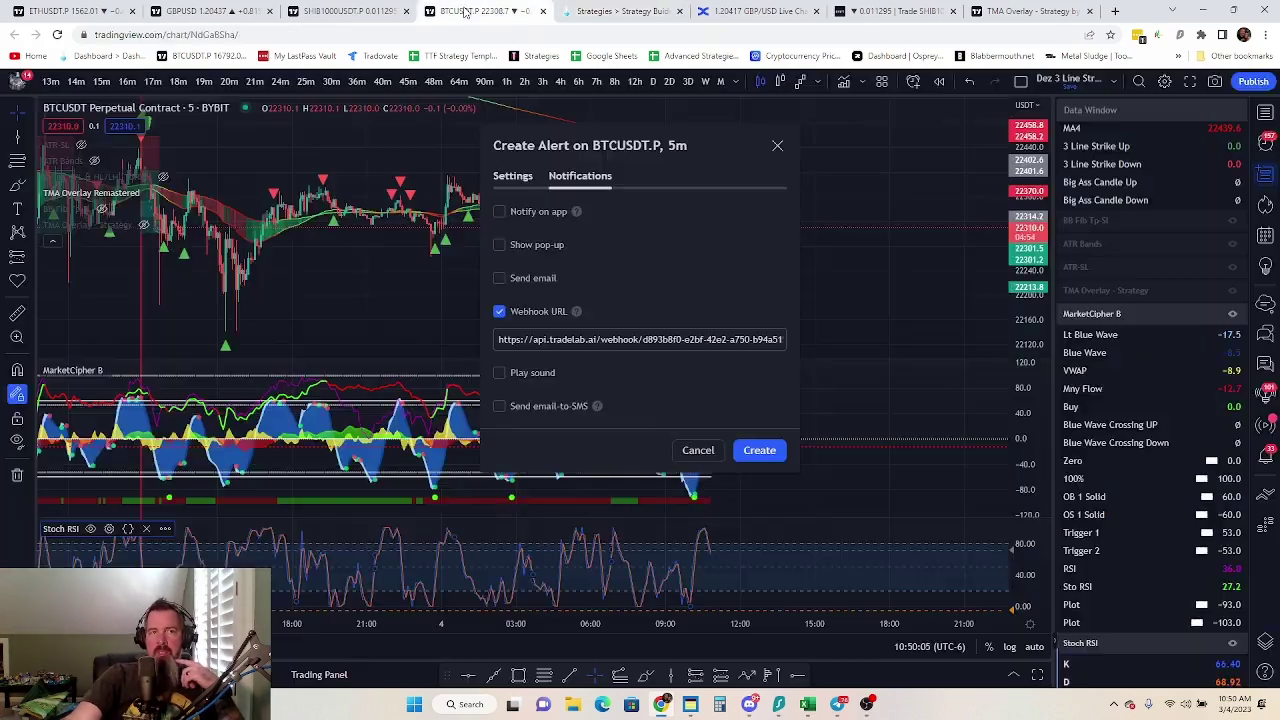
pyautogui.tripleClick(560, 339)
pyautogui.press('BackSpace')
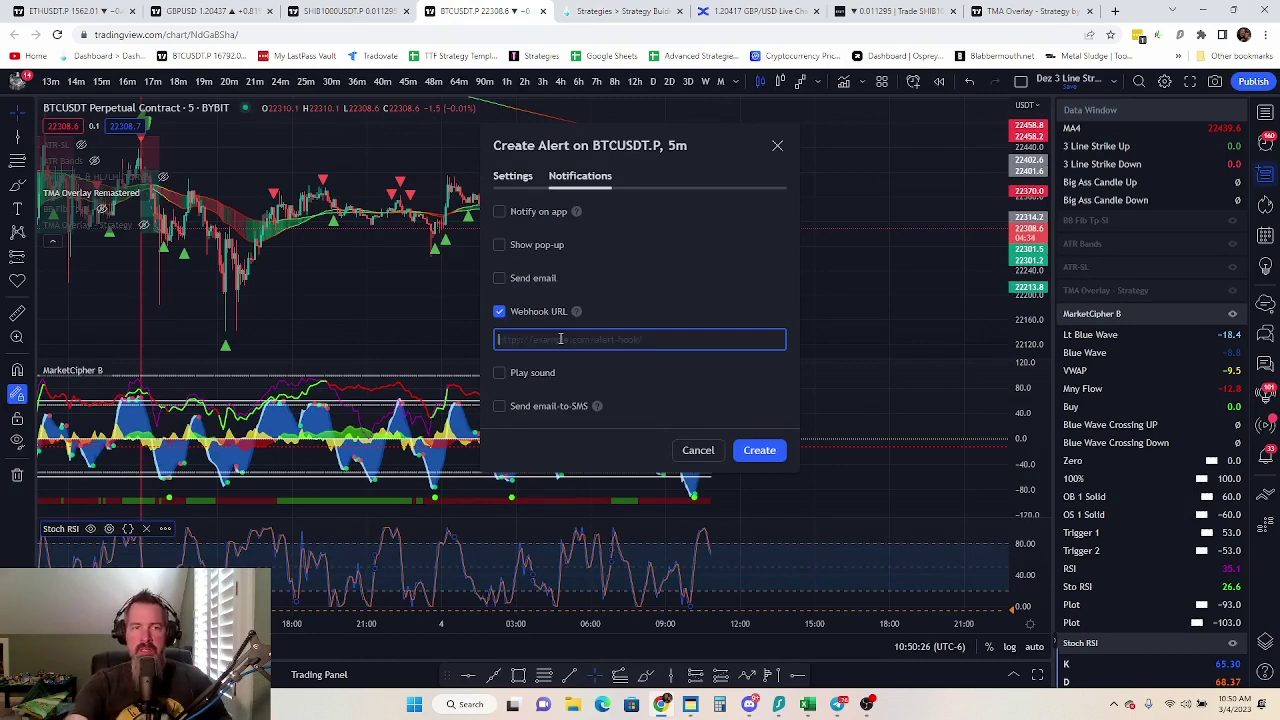
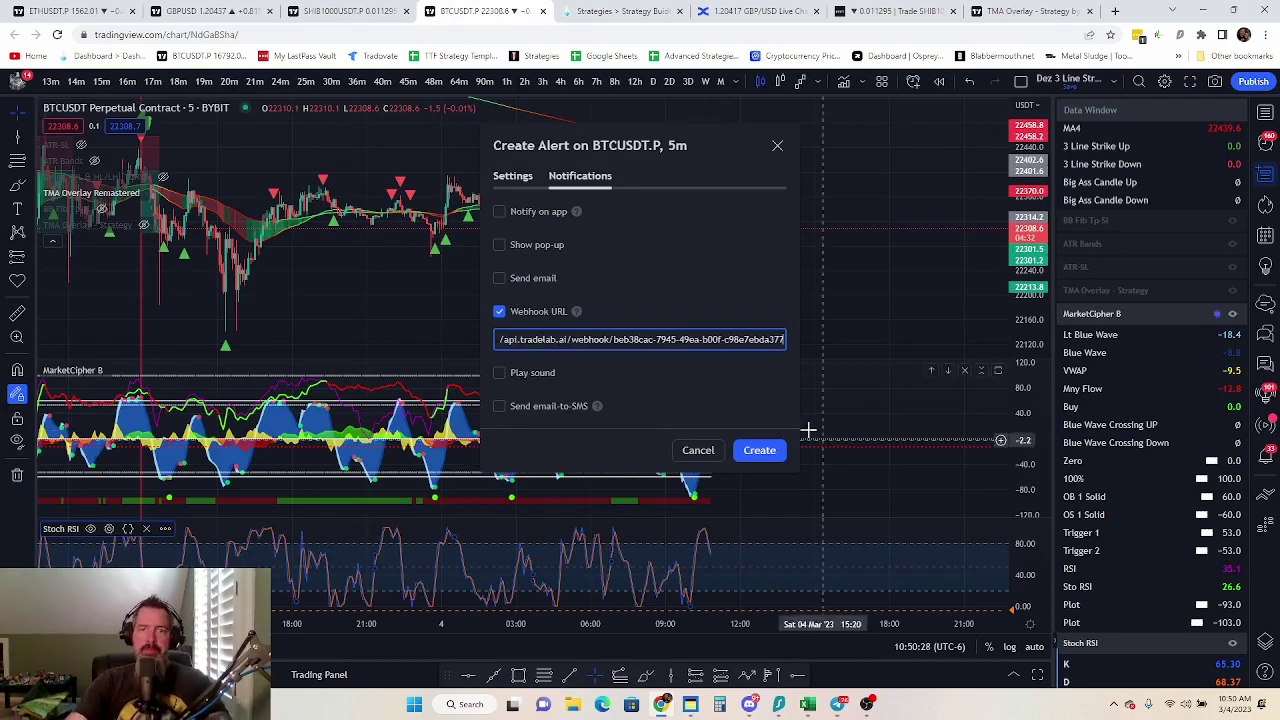
pyautogui.click(527, 180)
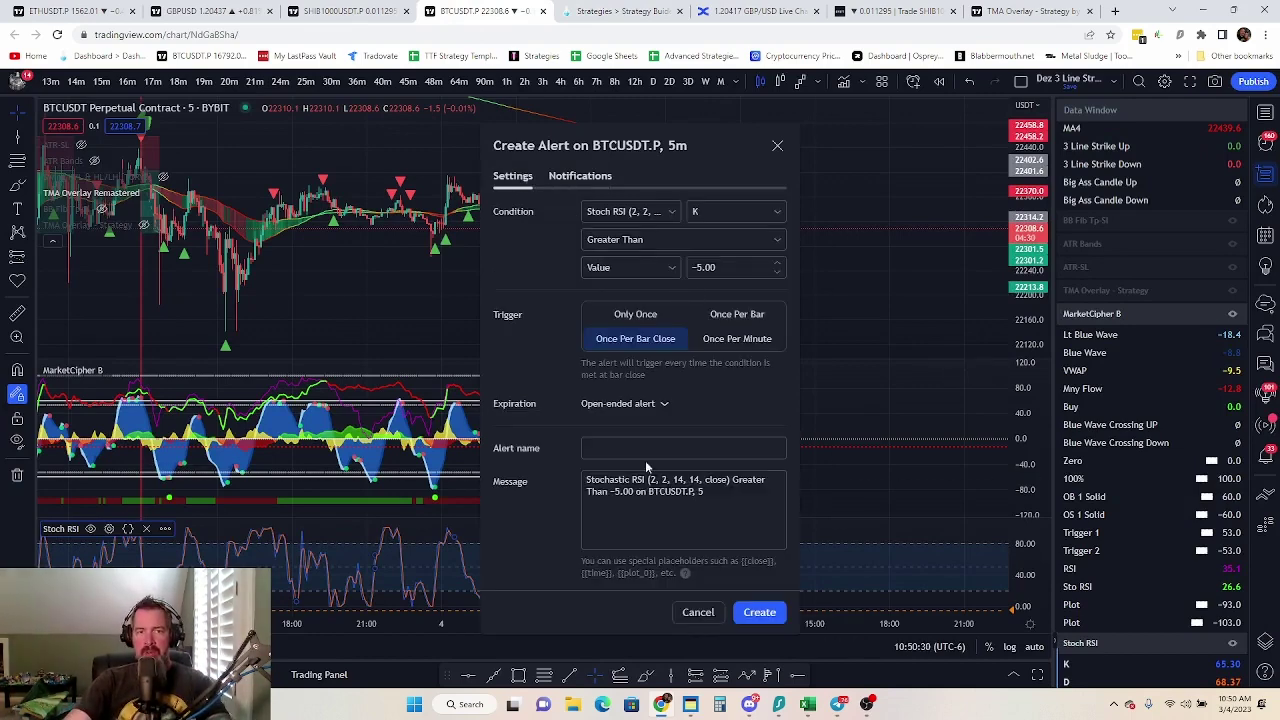
# Name the alert 'Three Line Stochastic Data', pasted from TradeLab's instructions
pyautogui.click(622, 11)
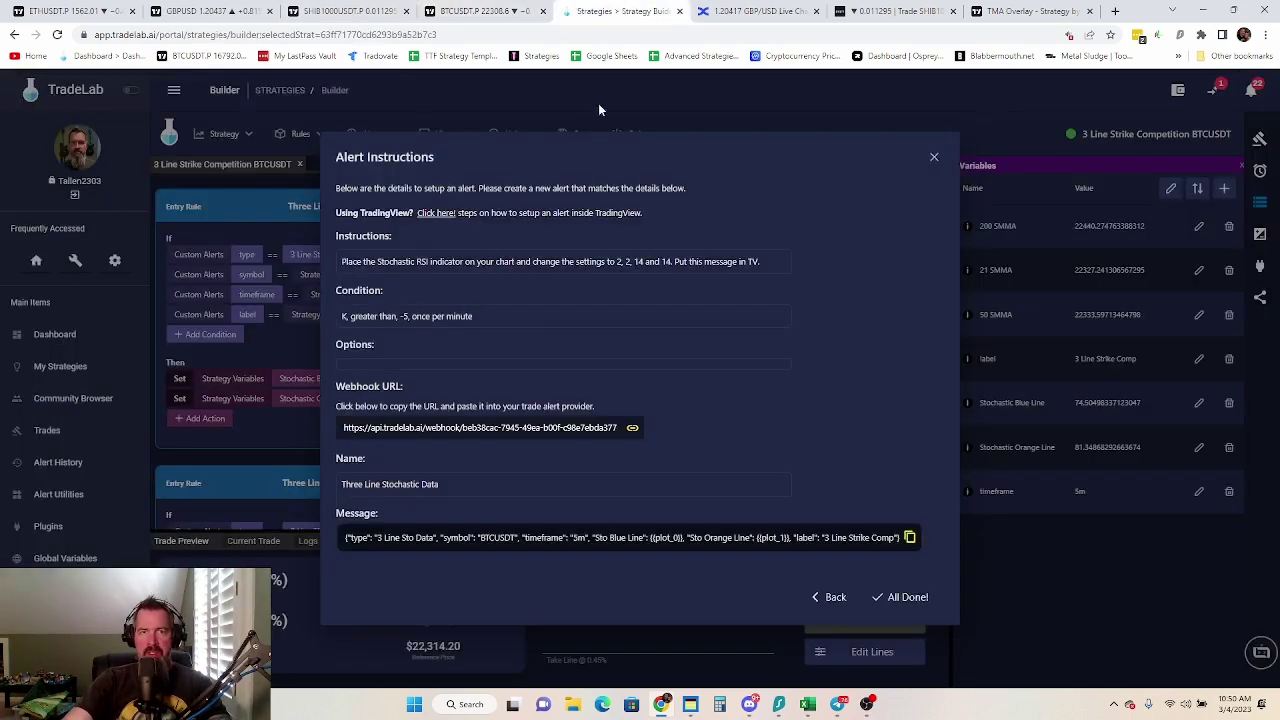
pyautogui.click(405, 484)
pyautogui.click(480, 11)
pyautogui.click(620, 448)
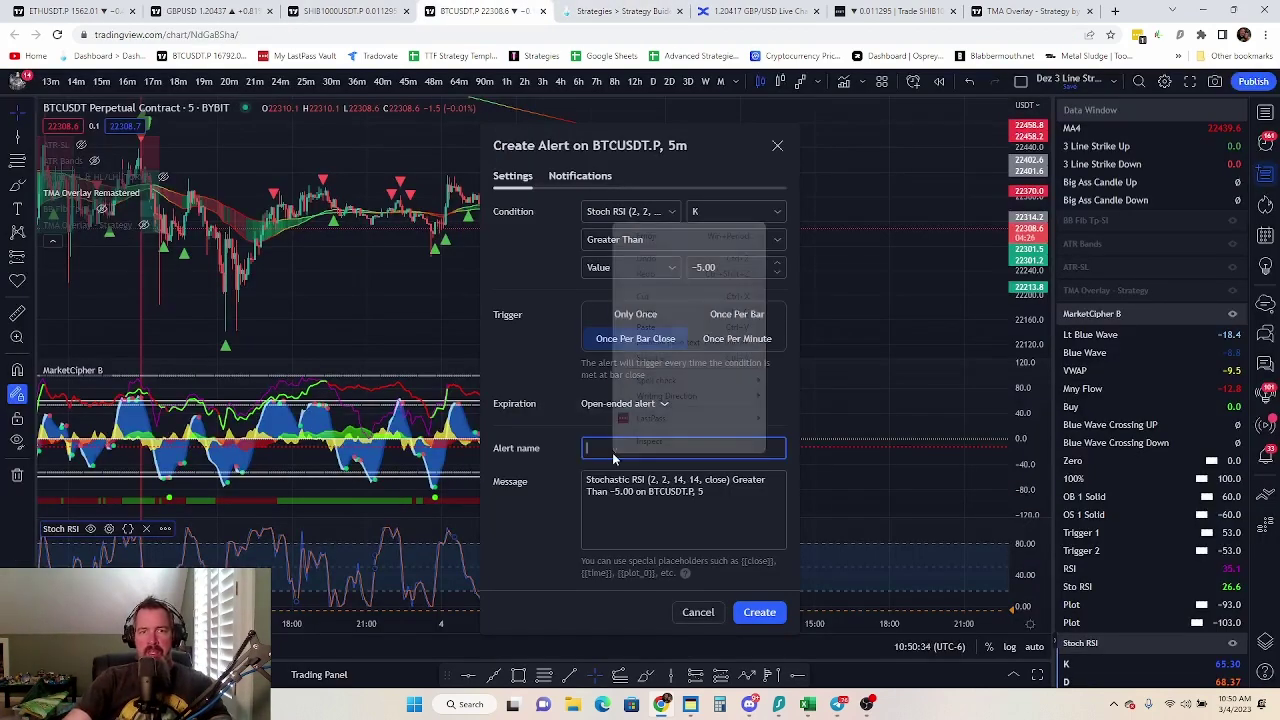
pyautogui.rightClick(620, 448)
pyautogui.click(650, 328)
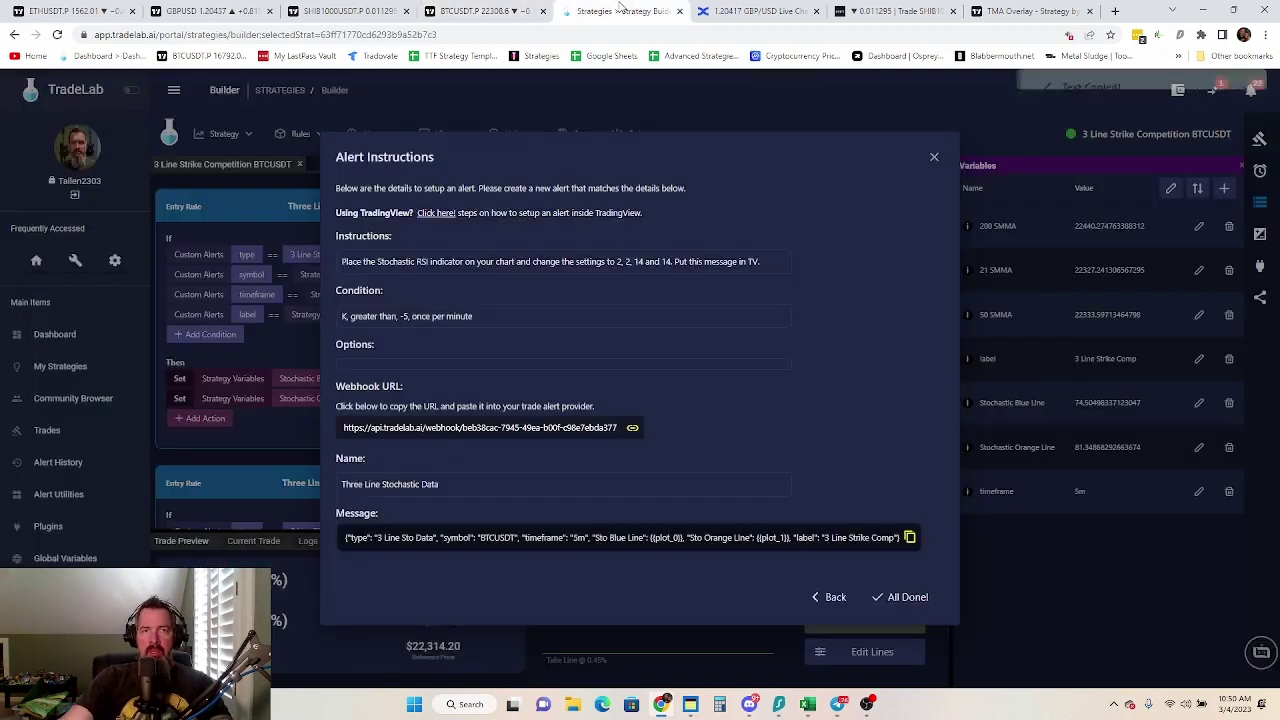
# Replace the alert message with TradeLab's JSON, set Once Per Minute, and close the form
pyautogui.click(620, 11)
pyautogui.click(566, 548)
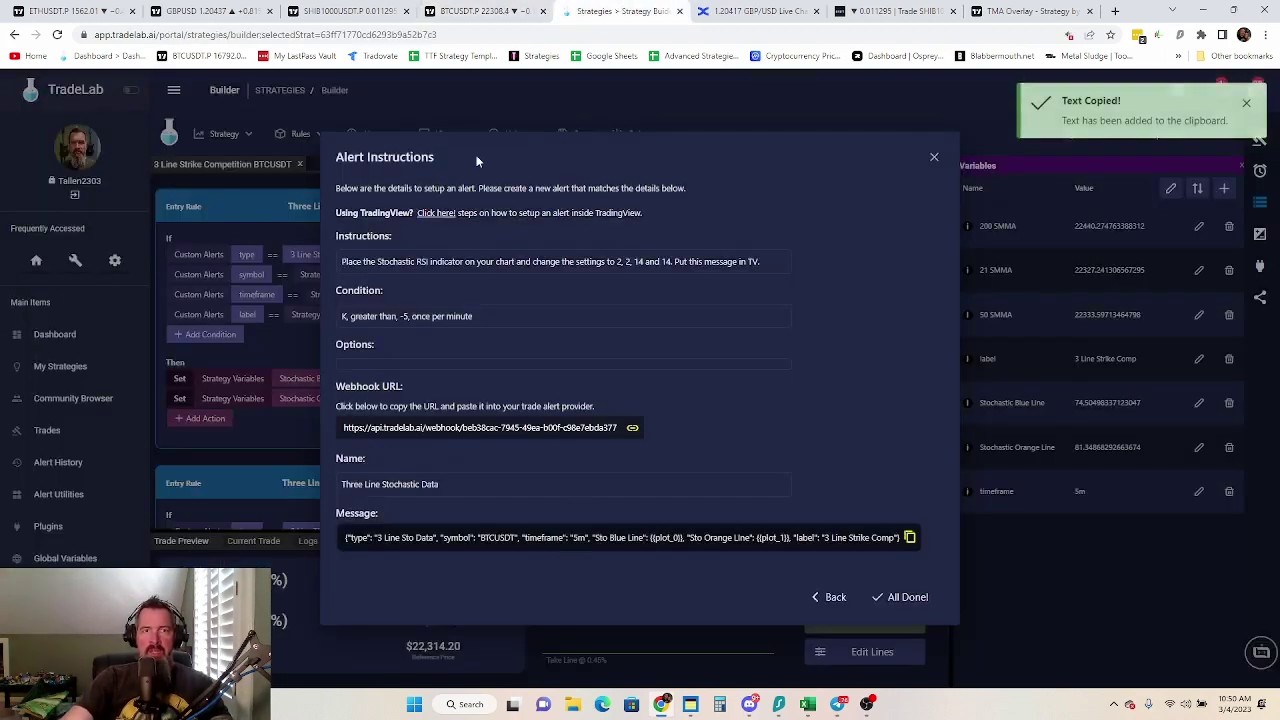
pyautogui.click(480, 11)
pyautogui.click(640, 492)
pyautogui.hotkey('ctrl', 'a')
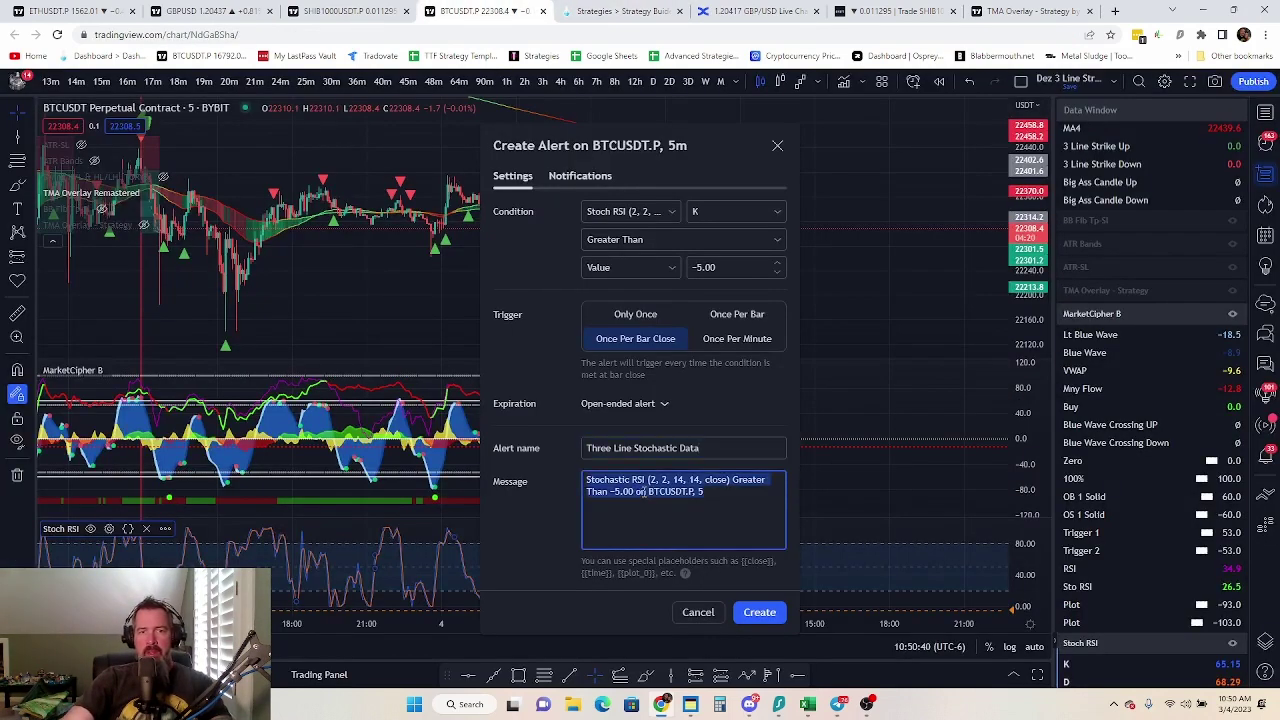
pyautogui.press('BackSpace')
pyautogui.hotkey('ctrl', 'v')
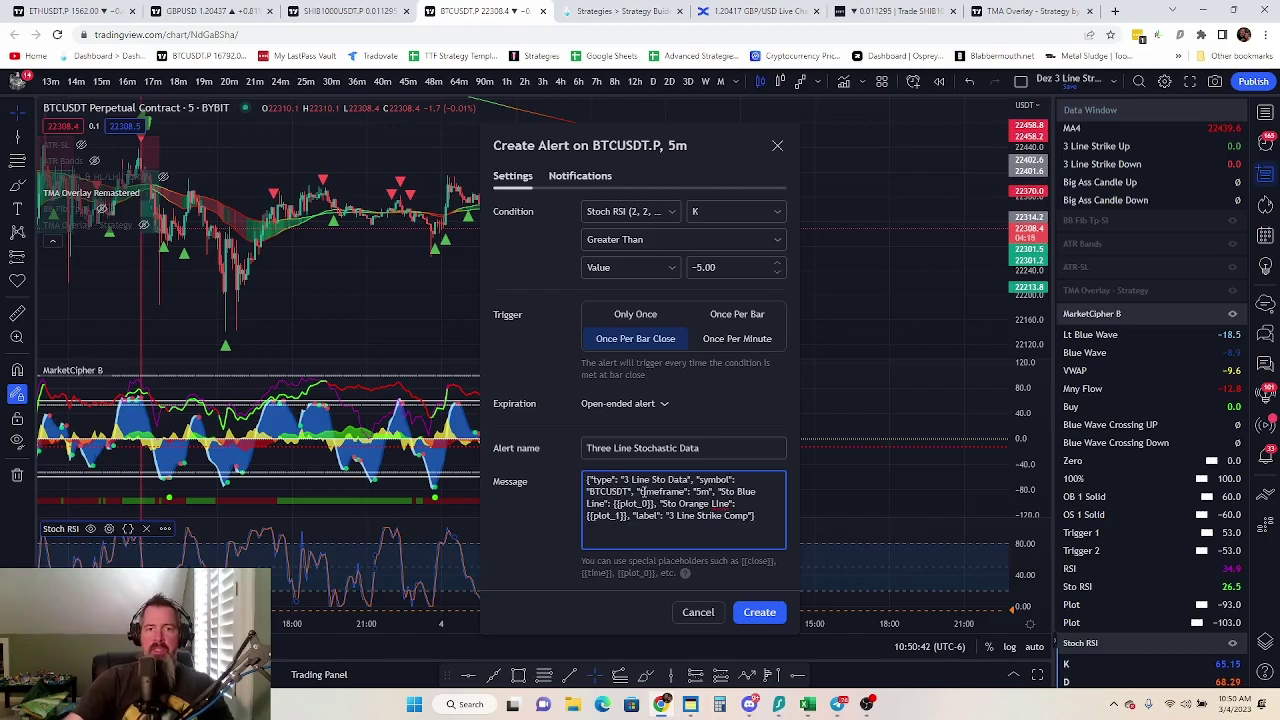
pyautogui.click(705, 343)
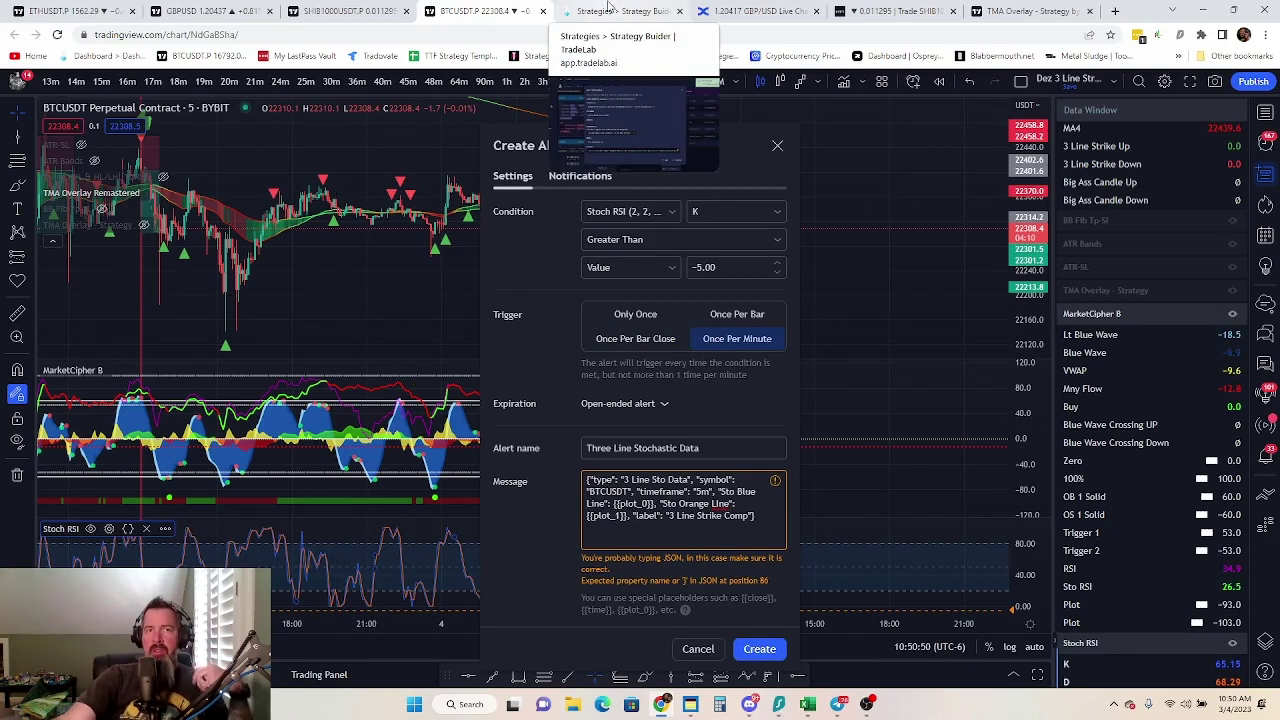
pyautogui.click(777, 147)
# Go back through the alert instructions to the four-alert list and close them with All Done!
pyautogui.click(615, 11)
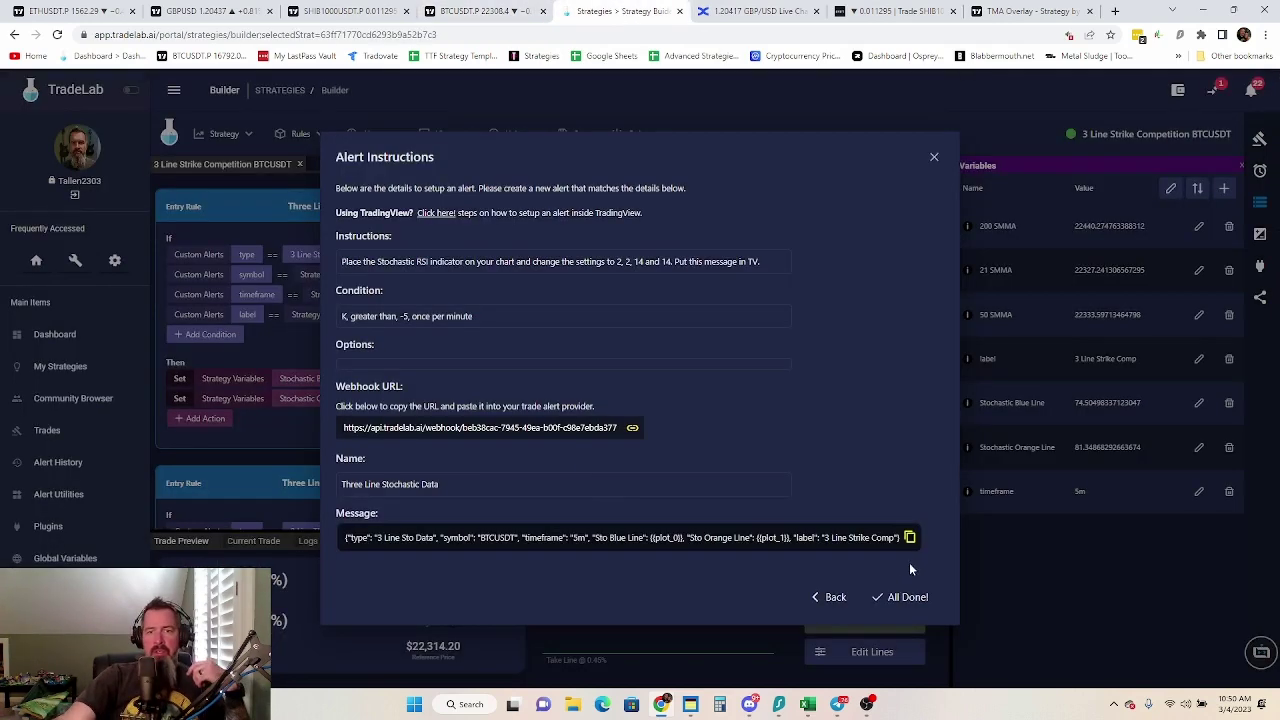
pyautogui.click(830, 599)
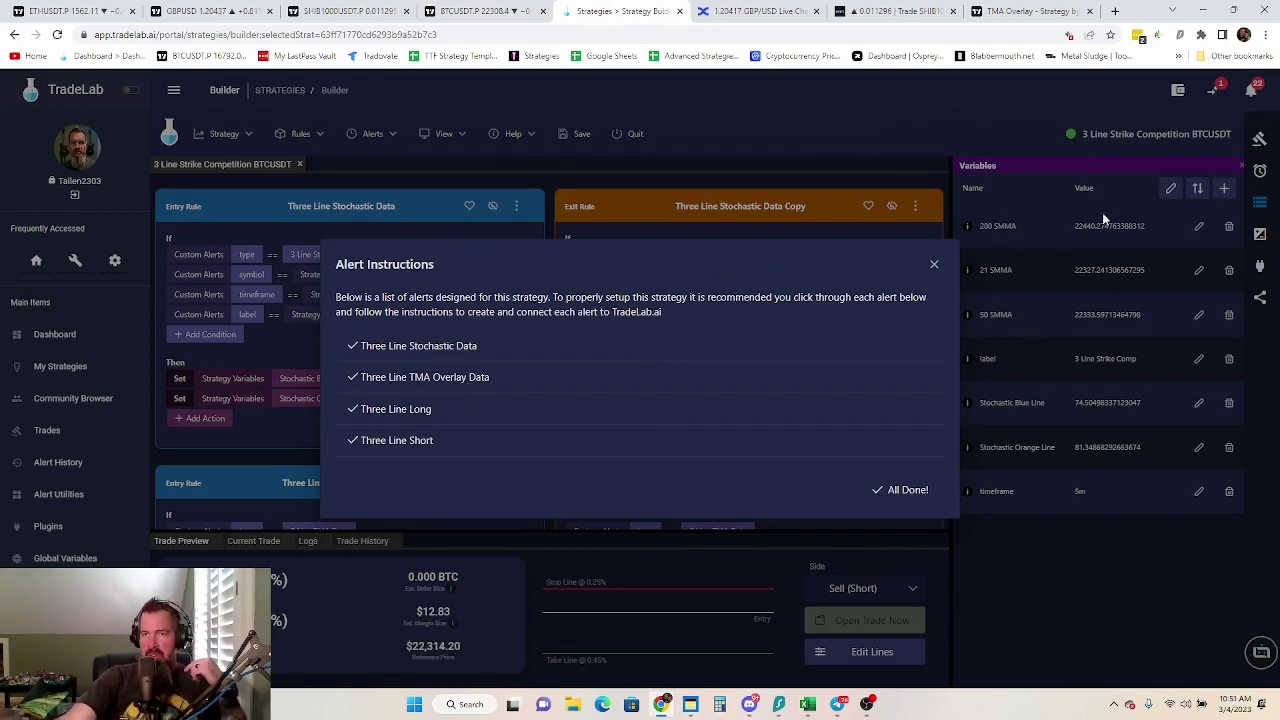
pyautogui.click(905, 490)
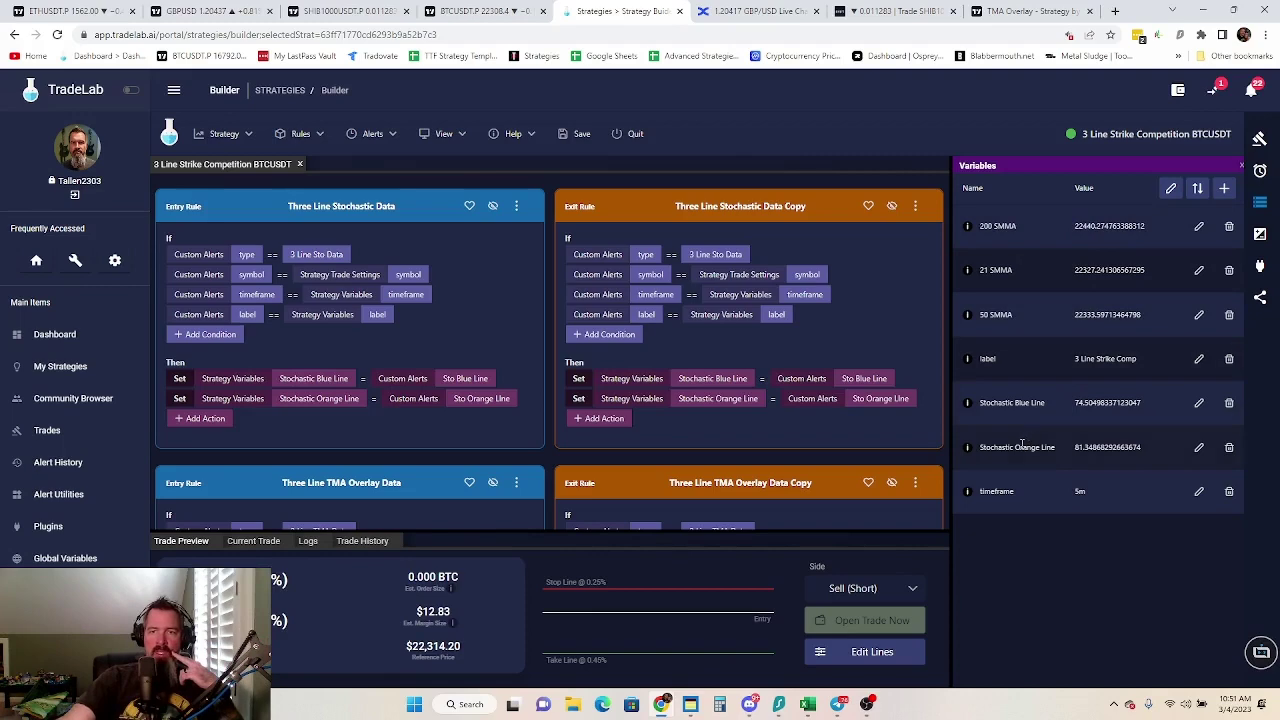
# Review the rule cards, then show the 0.25% stop loss and 0.45% take profit lines
pyautogui.scroll(-1, 600, 300)
pyautogui.scroll(1, 450, 250)
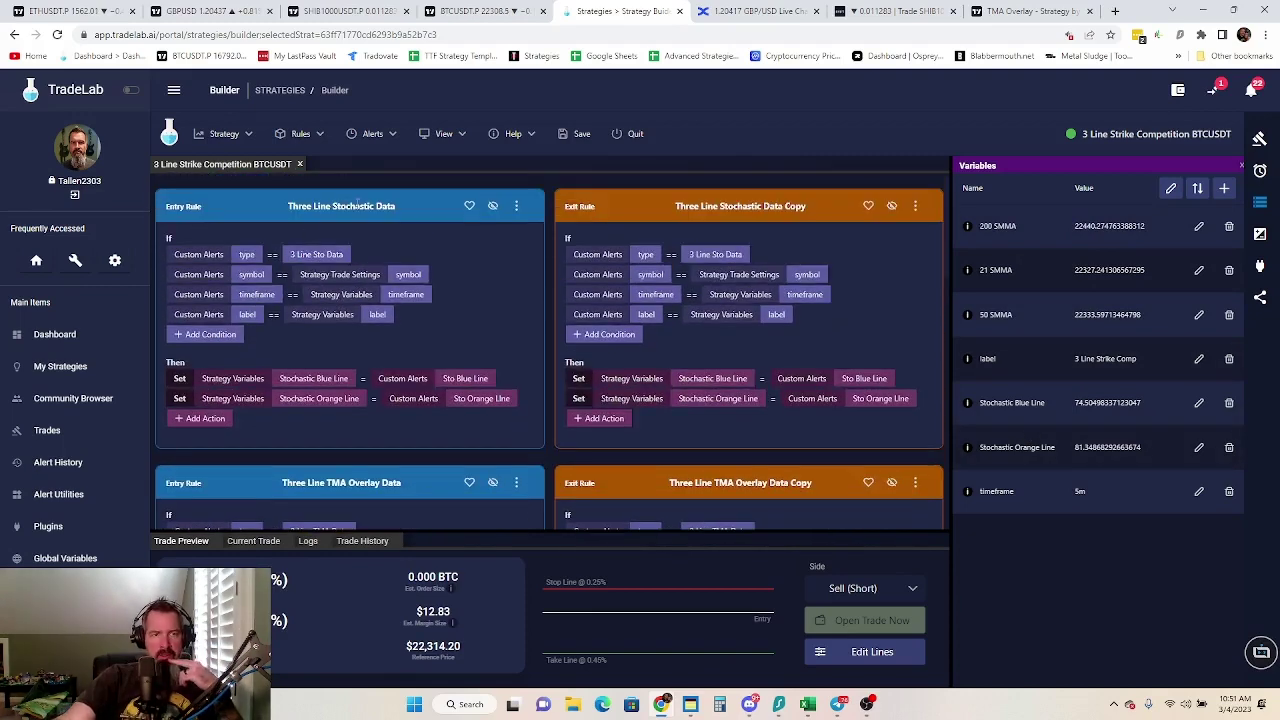
pyautogui.scroll(-3, 324, 336)
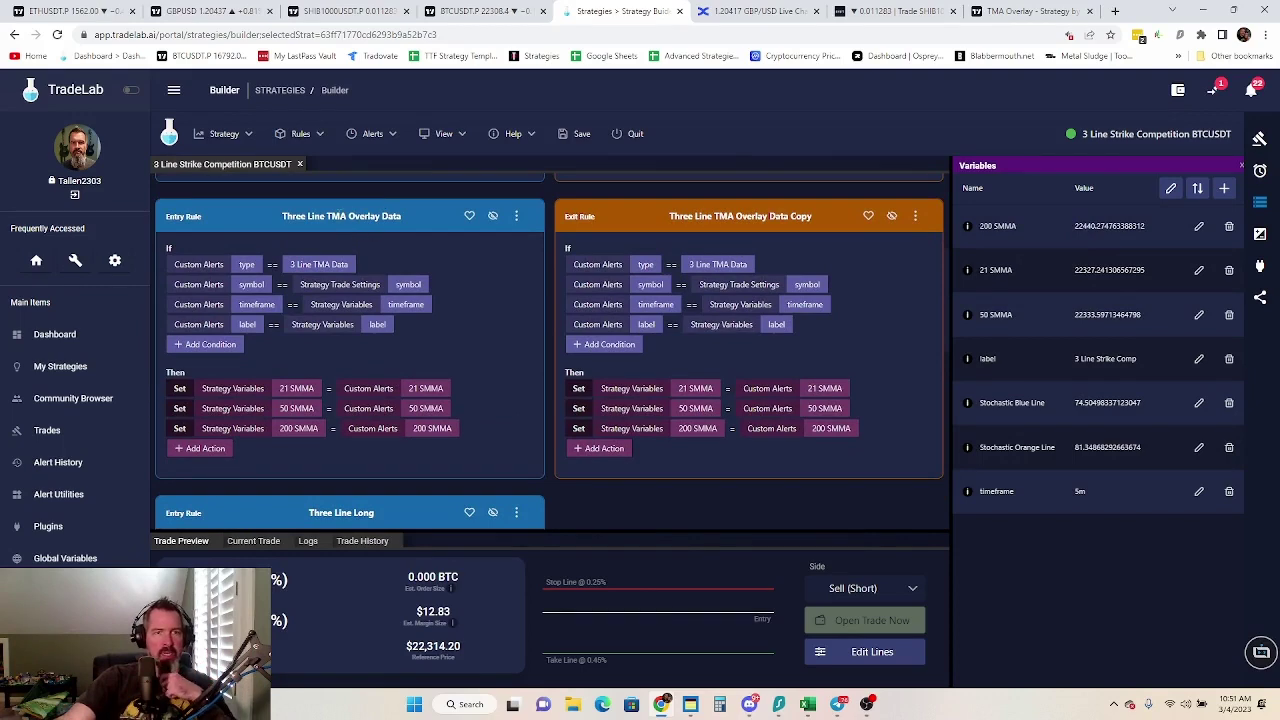
pyautogui.scroll(-3, 372, 258)
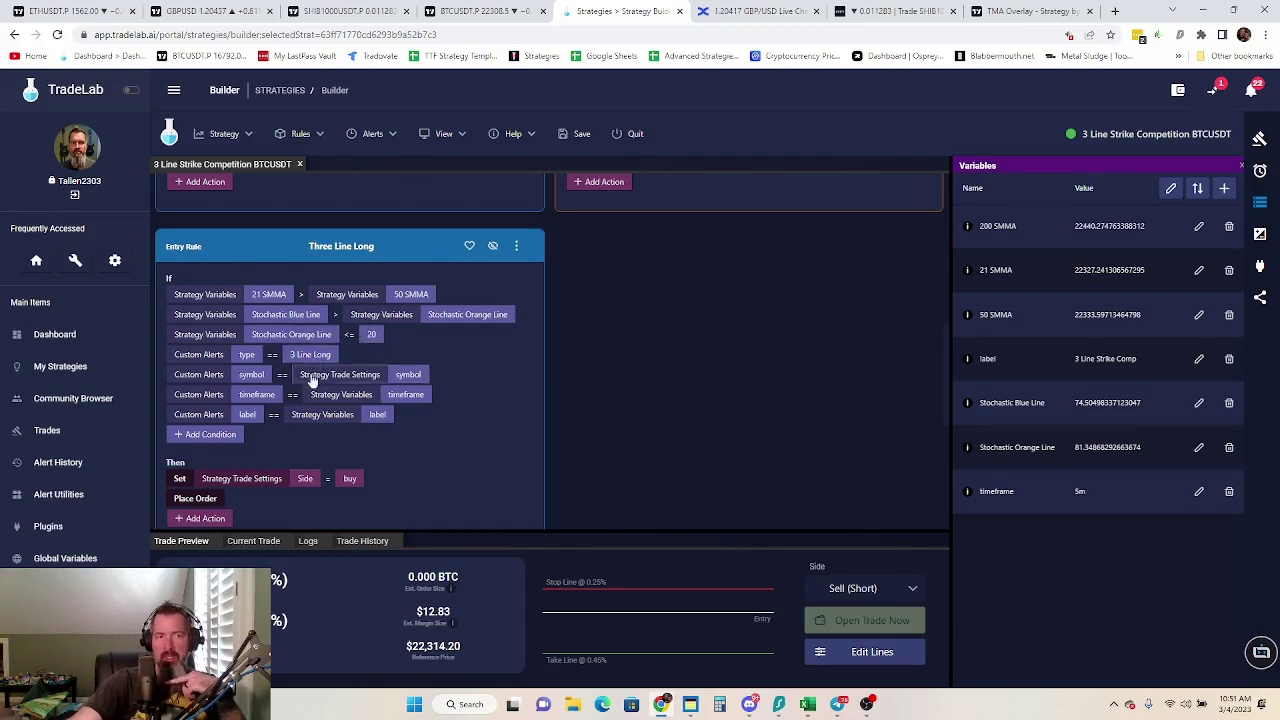
pyautogui.scroll(-1, 441, 420)
pyautogui.scroll(-1, 442, 421)
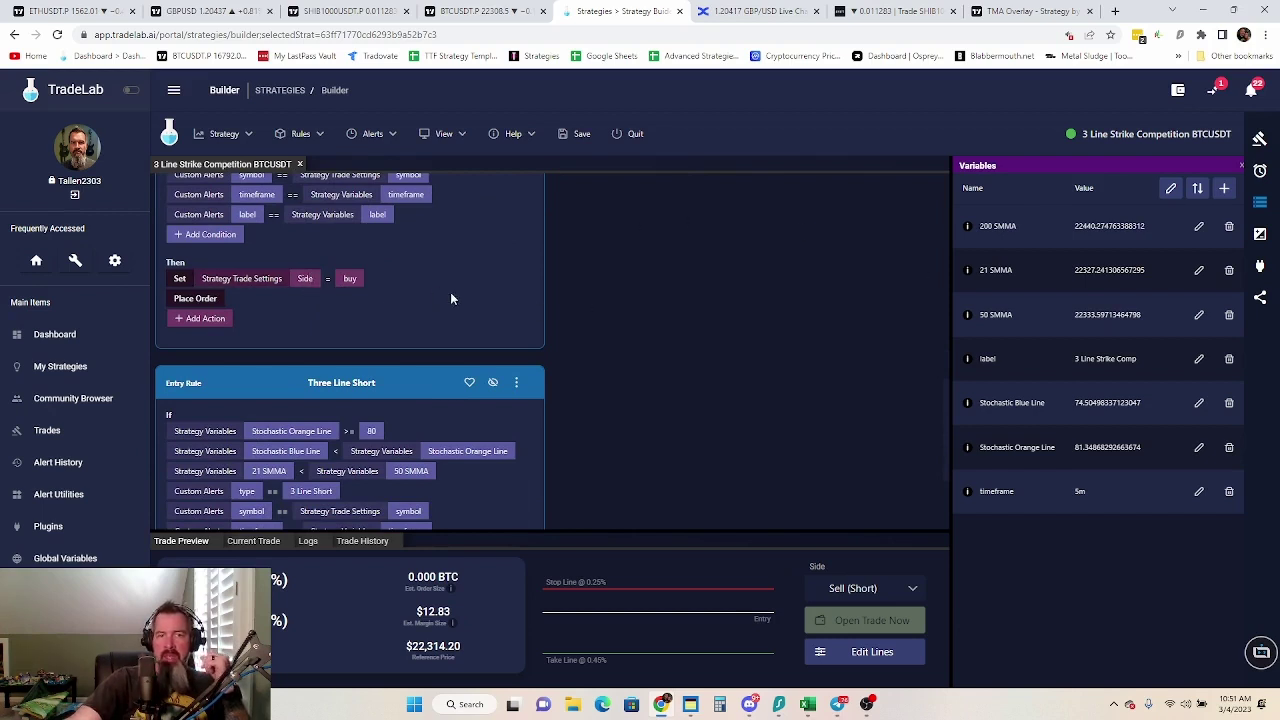
pyautogui.click(1260, 236)
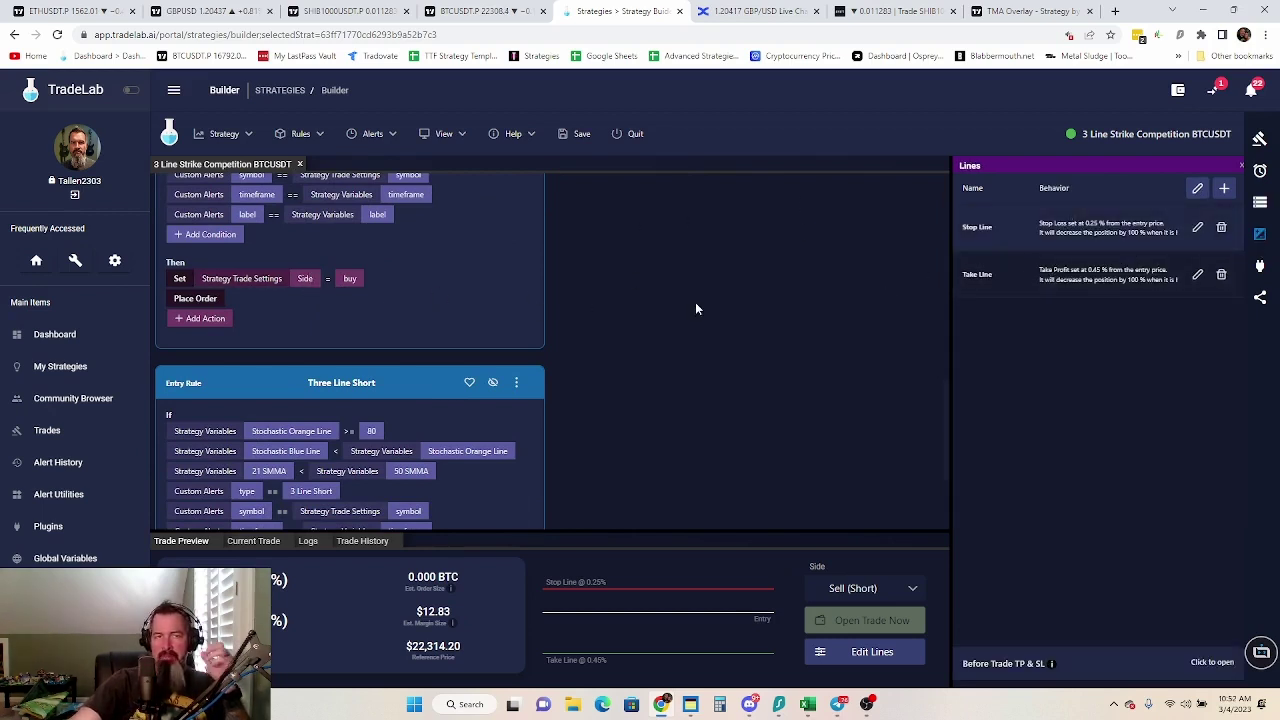
pyautogui.click(480, 11)
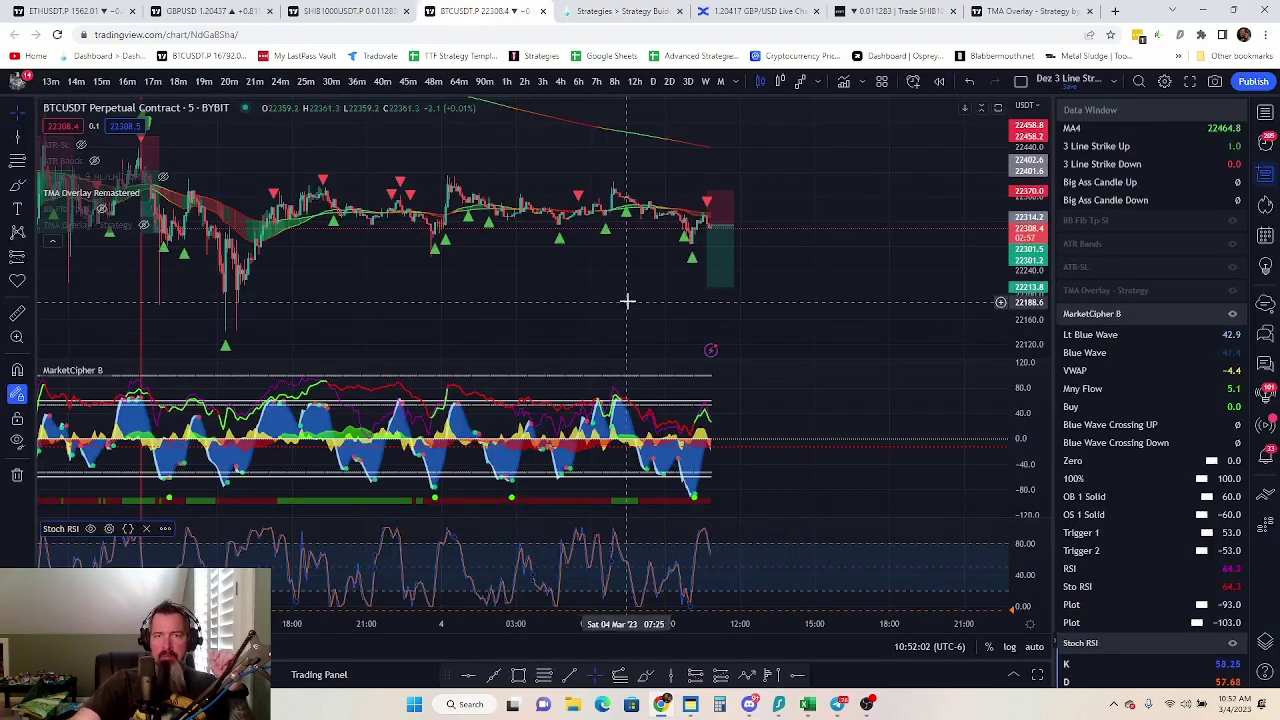
pyautogui.click(620, 12)
pyautogui.scroll(-2, 460, 444)
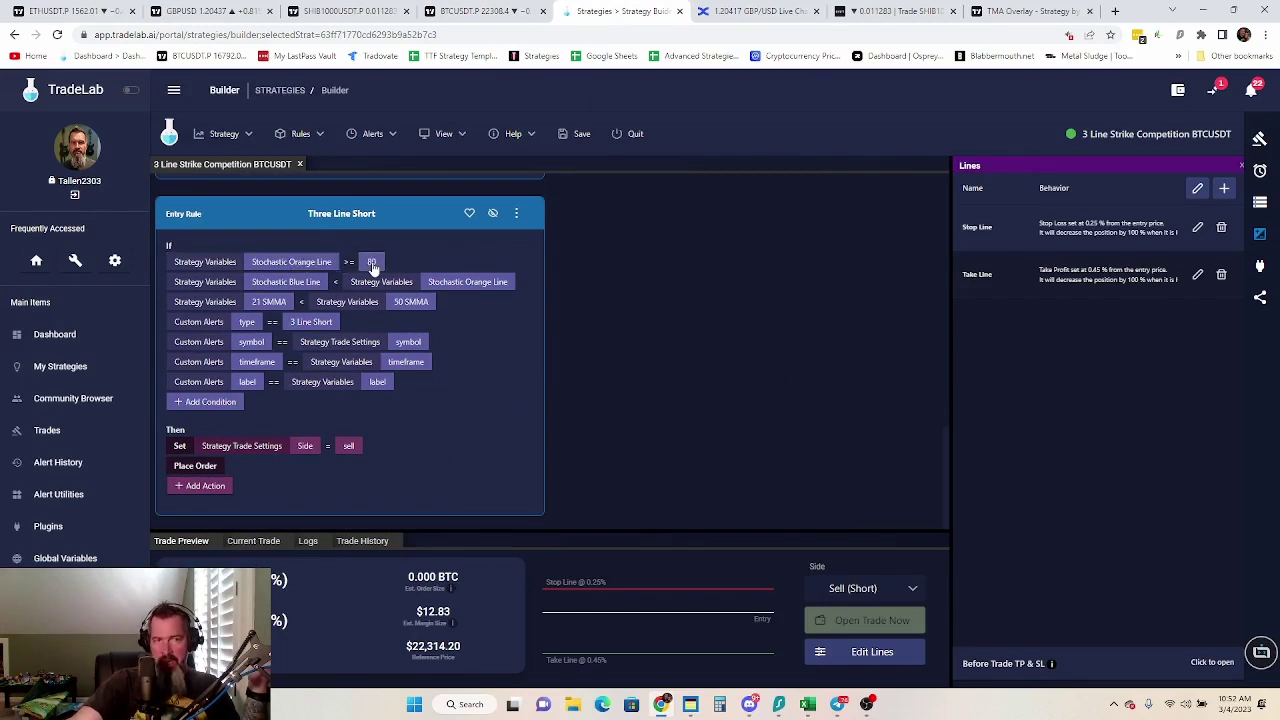
pyautogui.scroll(3, 355, 290)
pyautogui.scroll(-3, 357, 315)
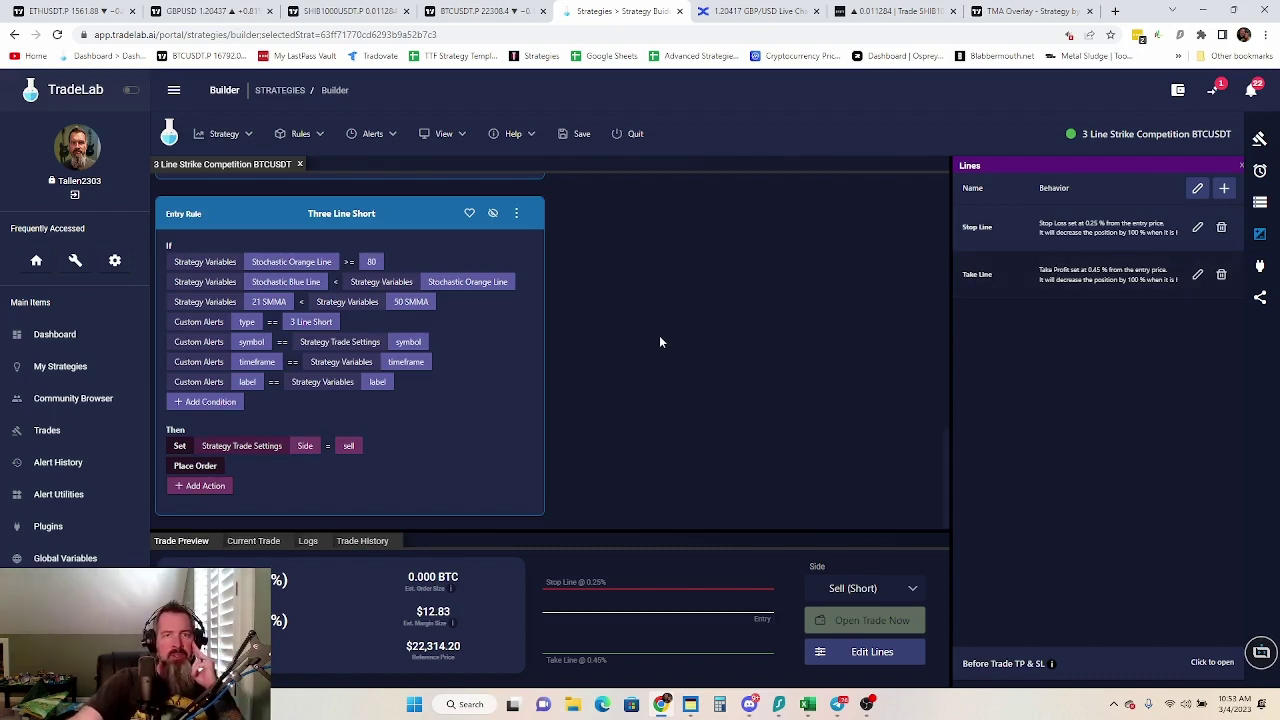
# Scroll the rule cards back up to the top of the strategy's rules
pyautogui.scroll(10, 659, 336)
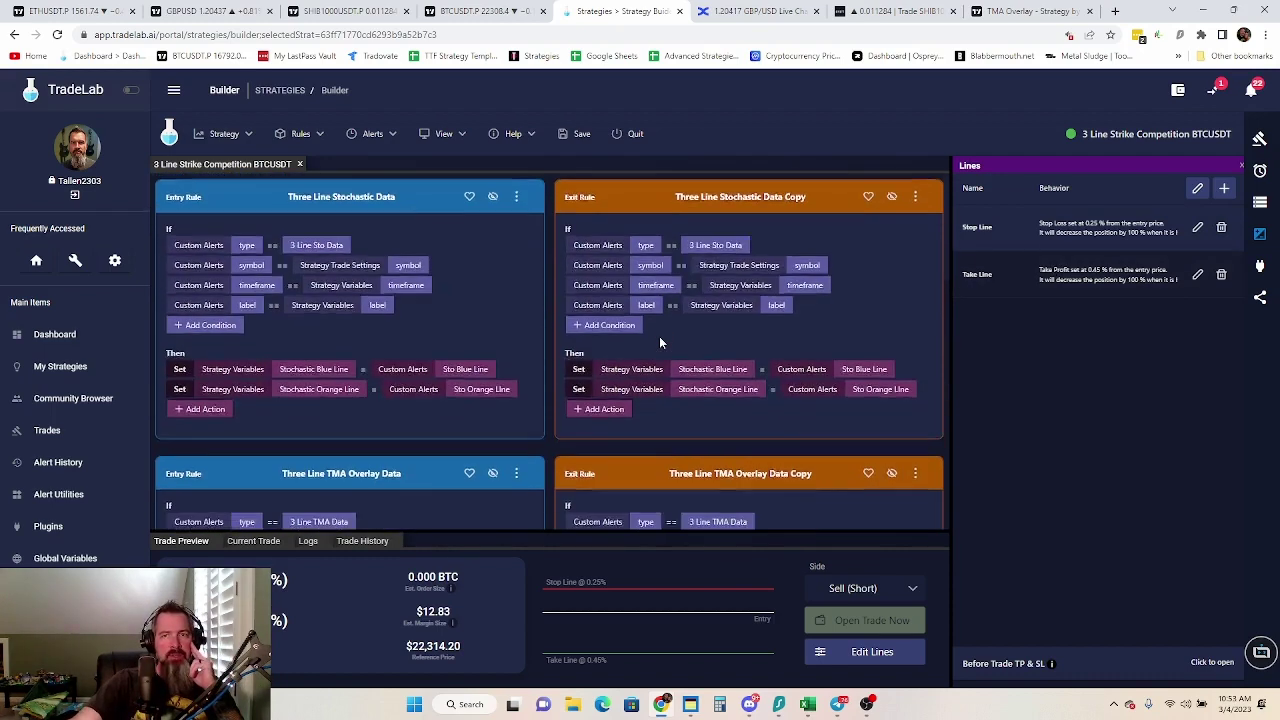
pyautogui.scroll(-5, 659, 336)
pyautogui.scroll(10, 897, 193)
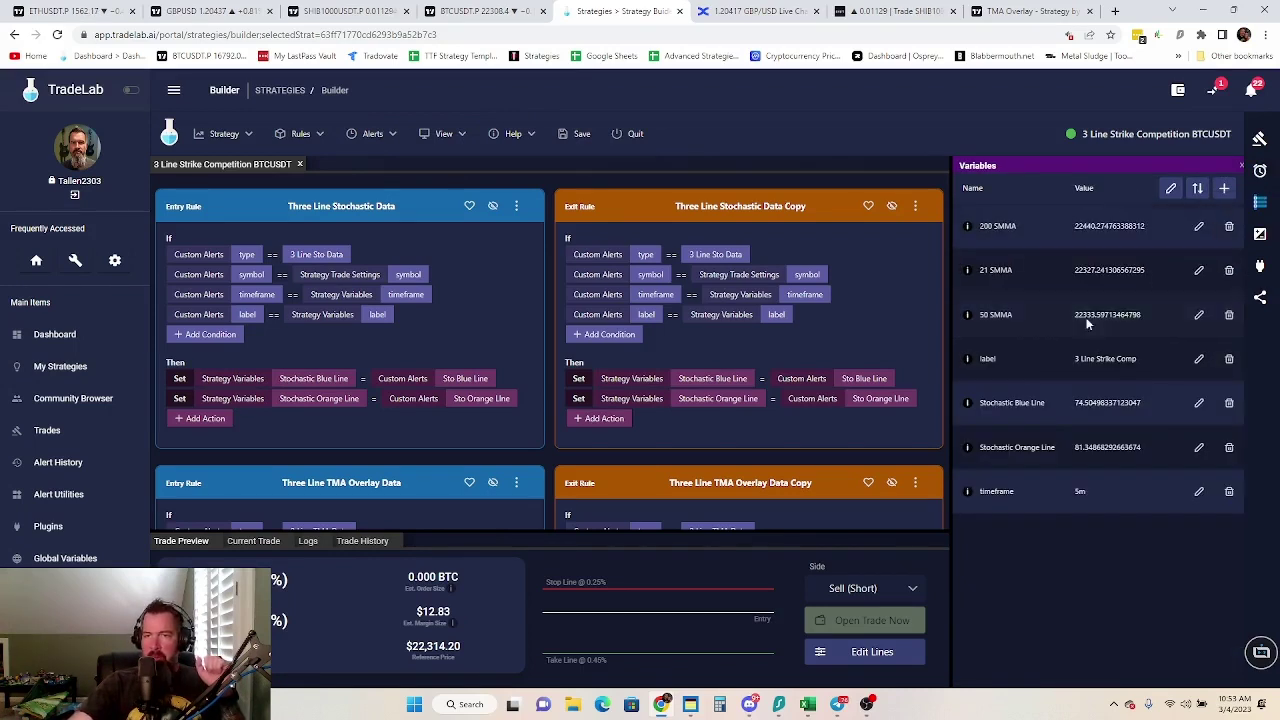
# Name the shared strategy '3 Line Strike w/ Stochastic Confirmation' and allow community members to copy it
pyautogui.click(1260, 233)
pyautogui.click(1259, 298)
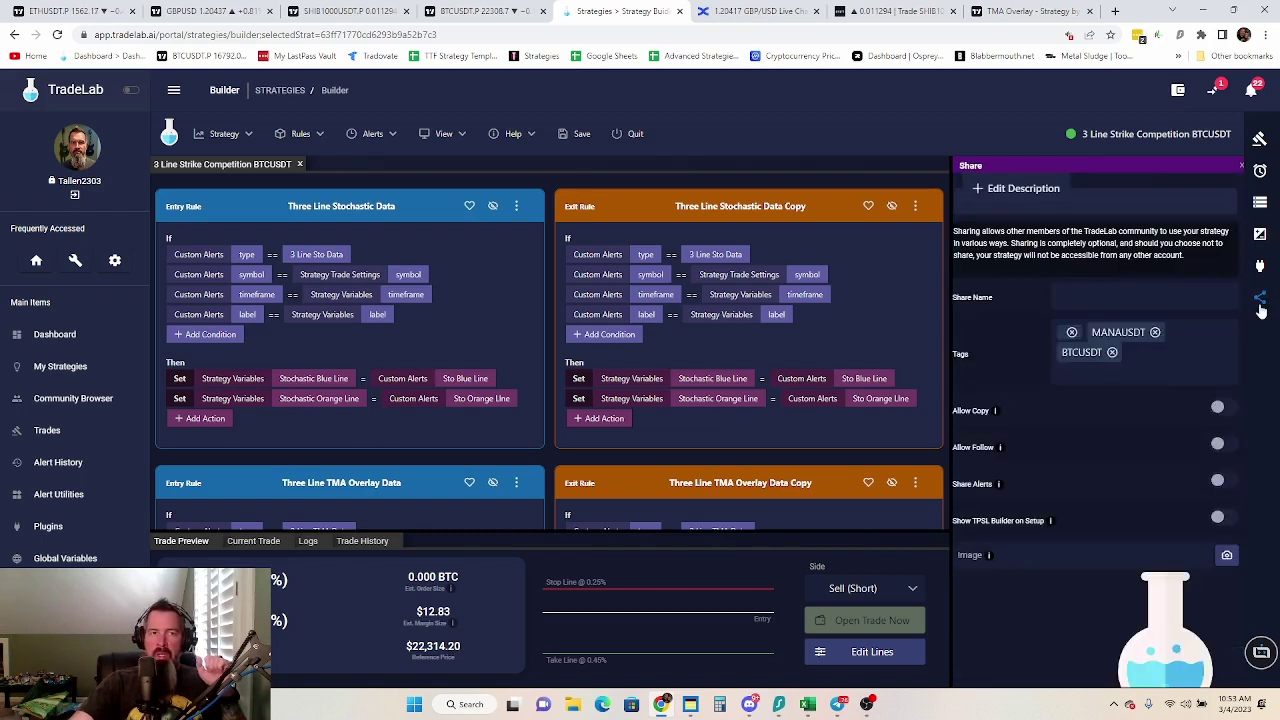
pyautogui.click(1116, 299)
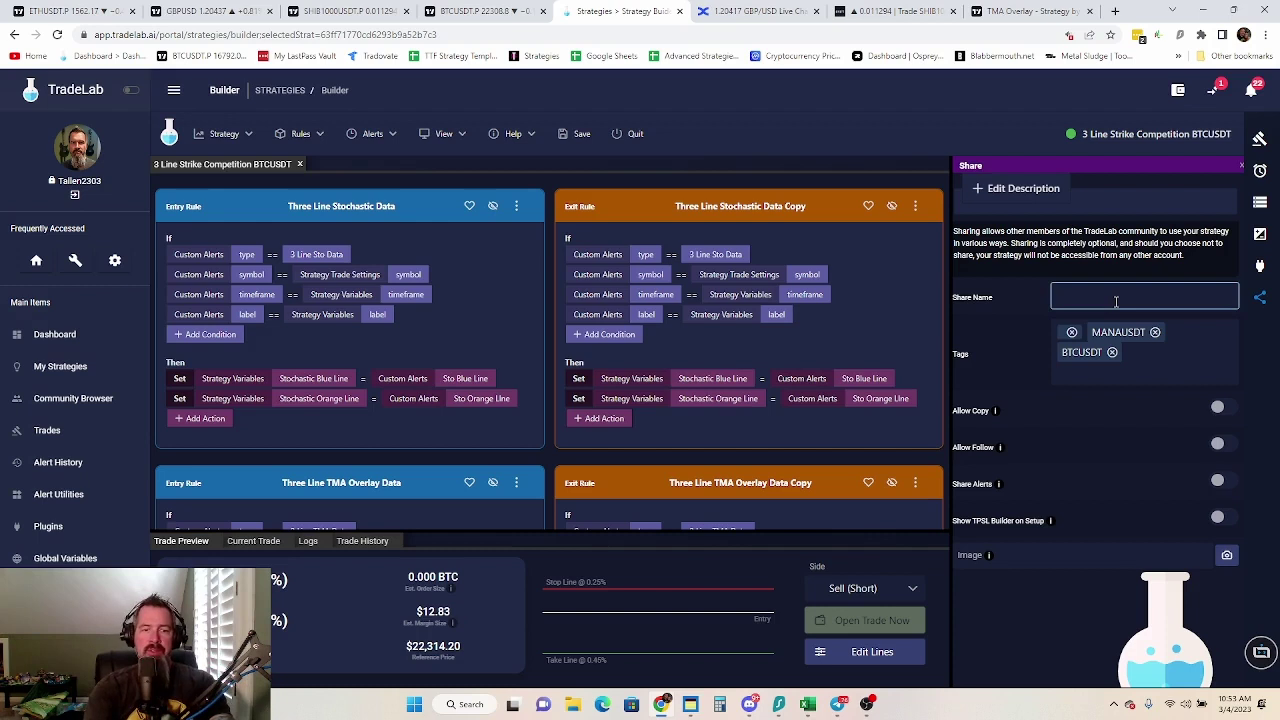
pyautogui.write('3 Line Stri')
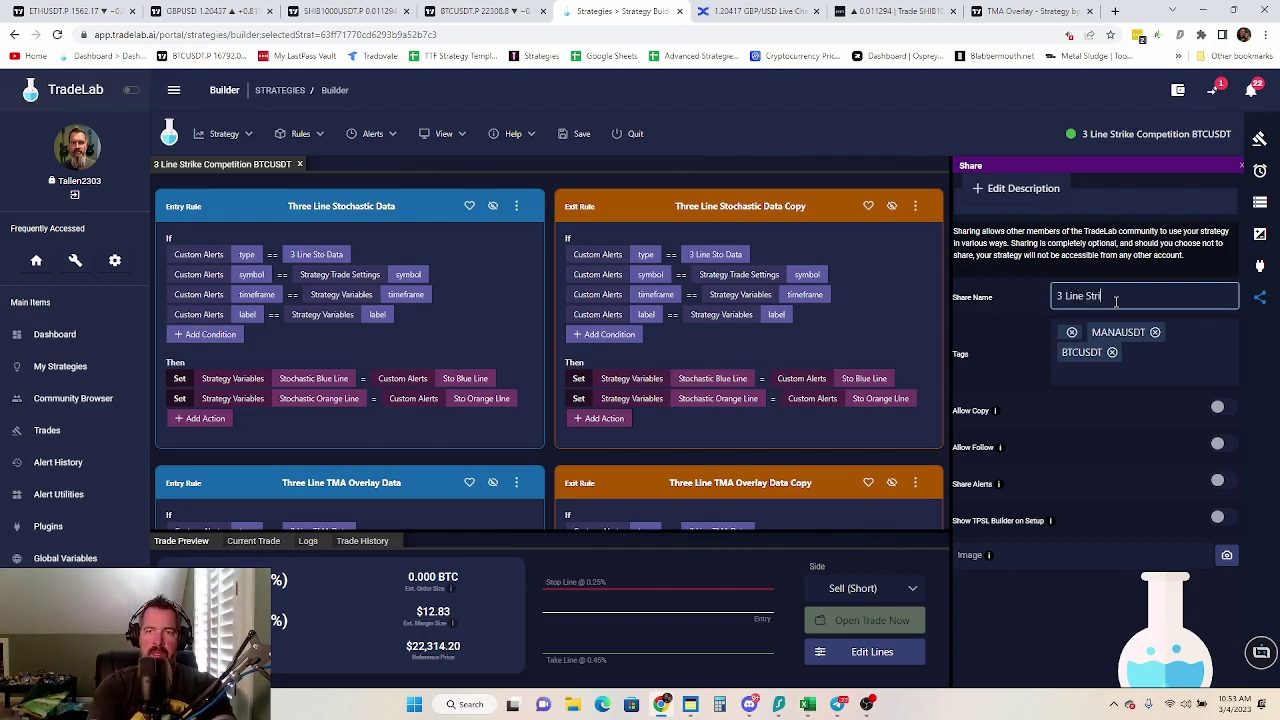
pyautogui.write('ke w/ Stochastic Confirmation')
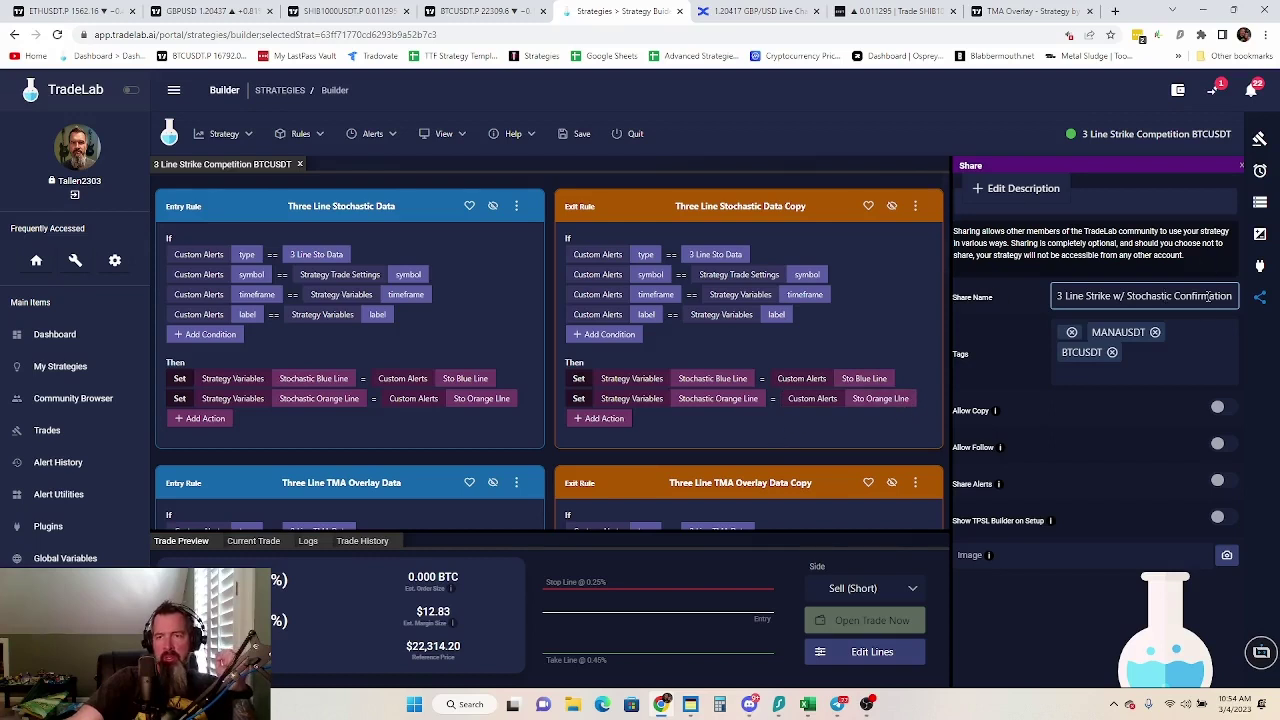
pyautogui.click(1124, 412)
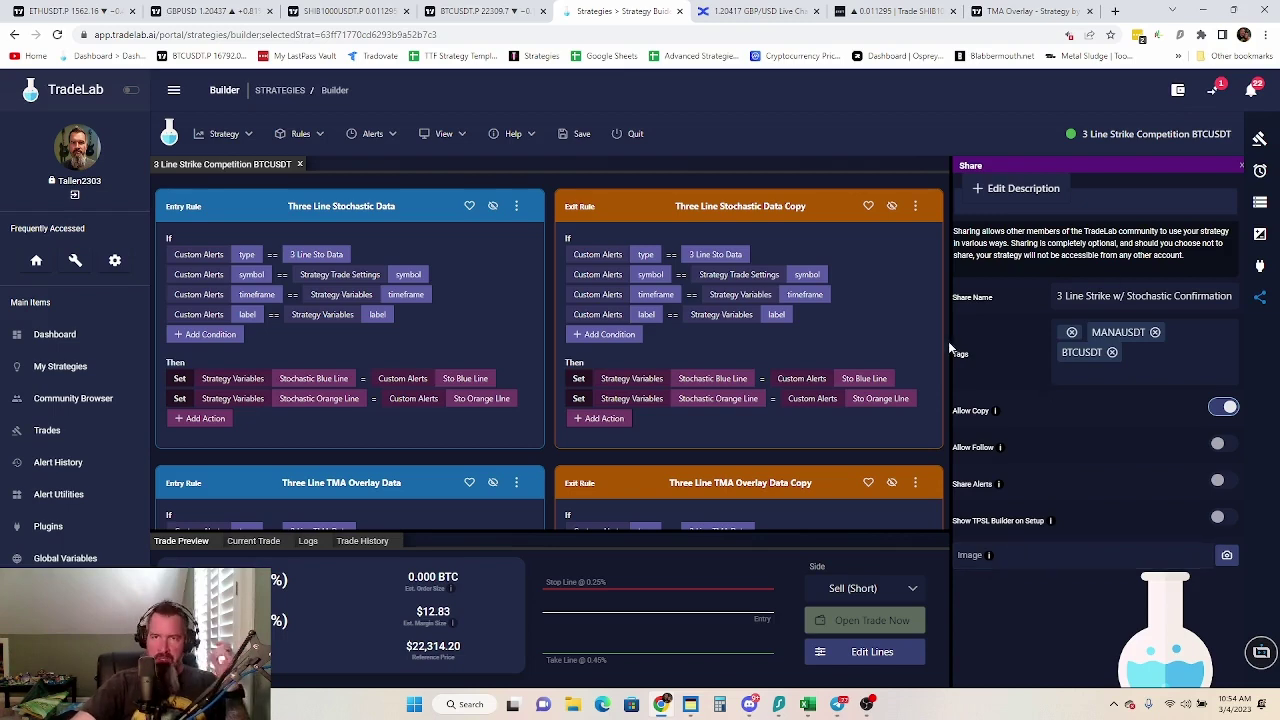
pyautogui.scroll(-5, 750, 350)
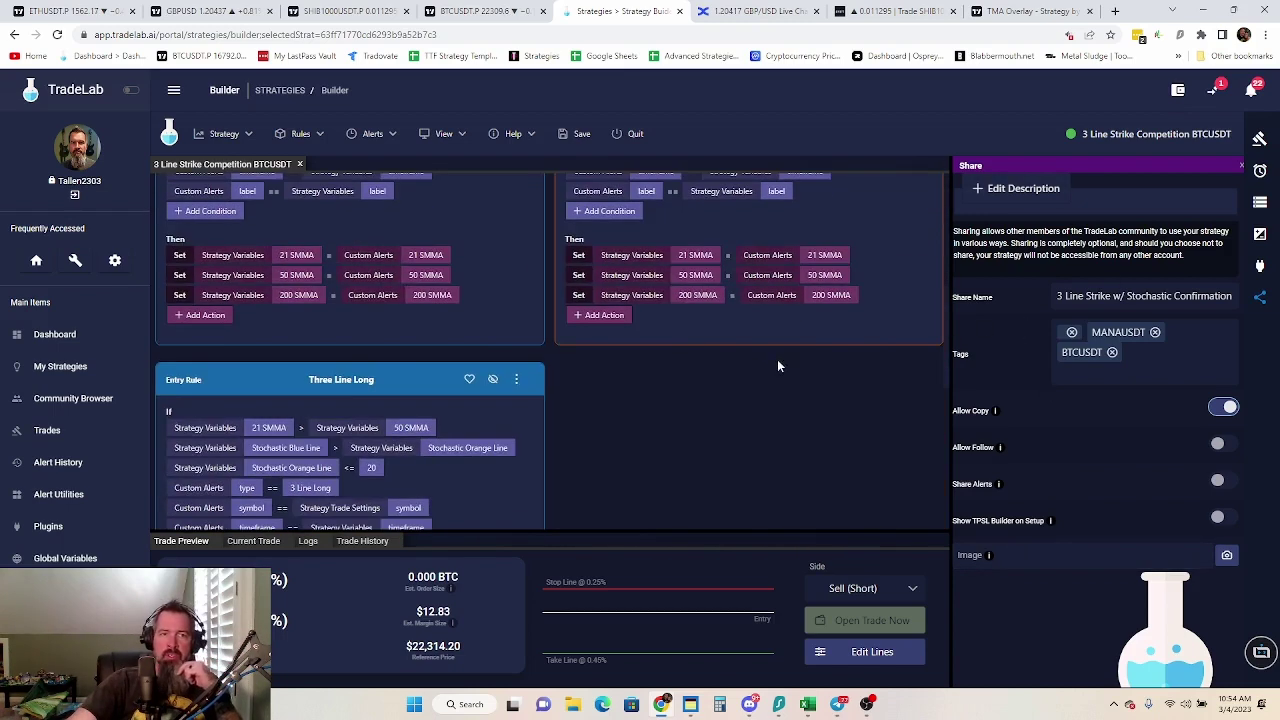
# Shrink the Trade Preview so more Three Line Stochastic Data rule conditions show
pyautogui.scroll(-1, 784, 370)
pyautogui.scroll(6, 737, 337)
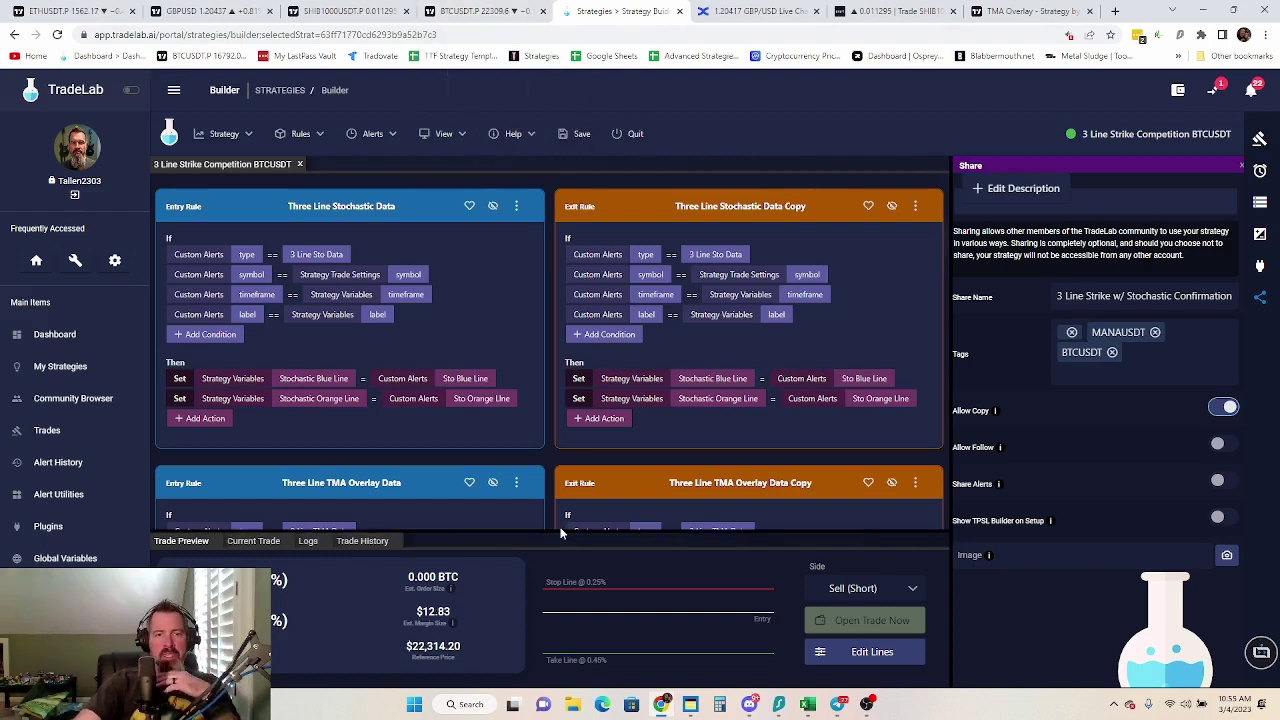
pyautogui.moveTo(560, 534); pyautogui.dragTo(550, 602)
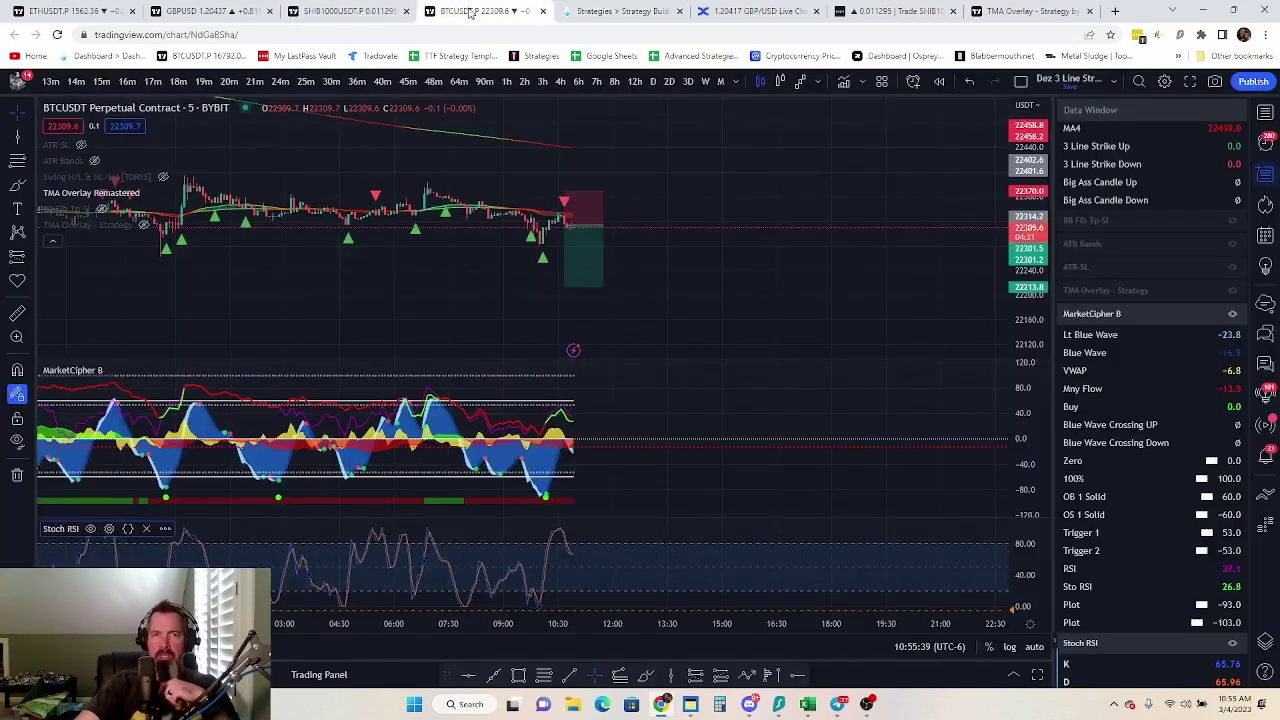
# On the BTCUSDT TradingView chart, zoom and pan the candles and enlarge the price pane above MarketCipher B
pyautogui.click(475, 11)
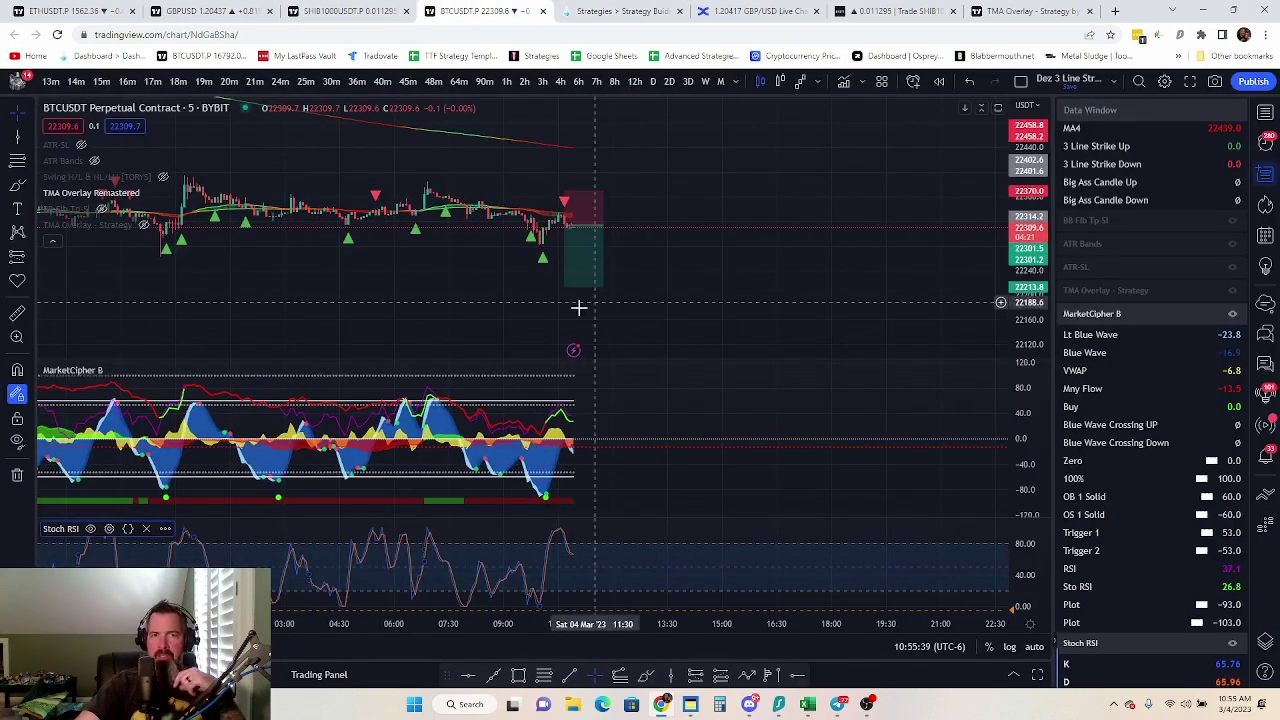
pyautogui.scroll(3, 1030, 140)
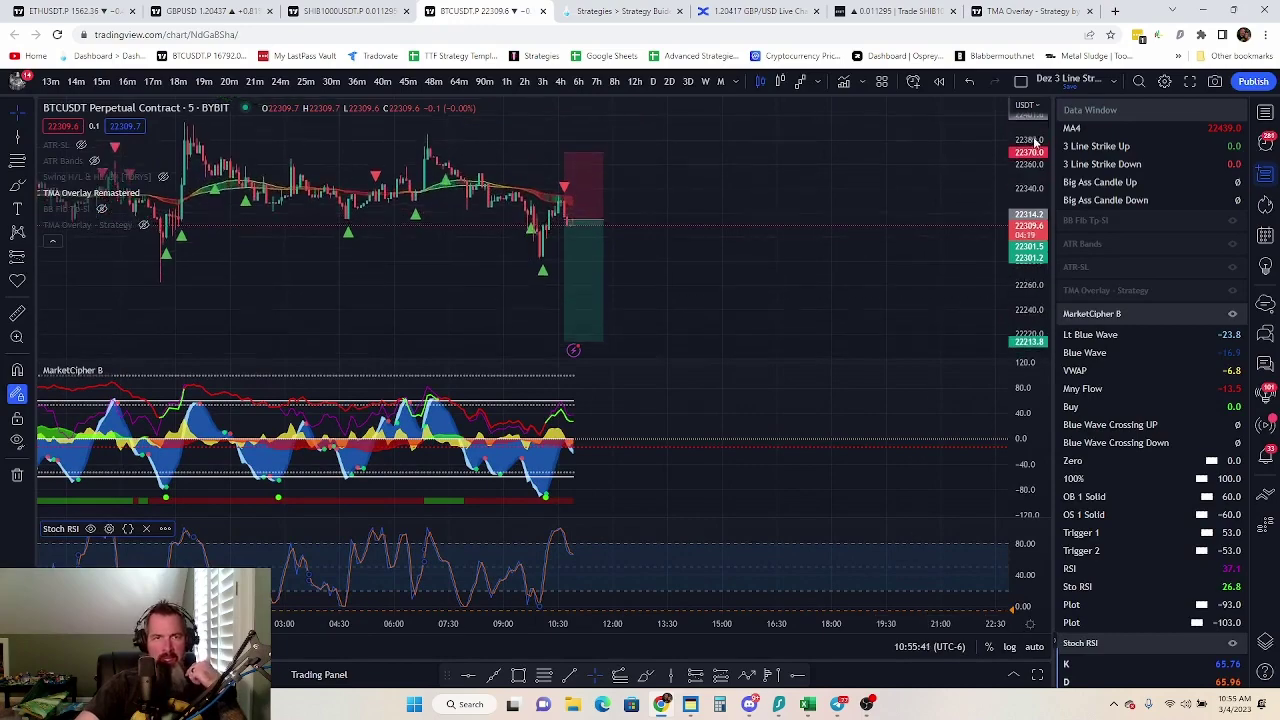
pyautogui.scroll(5, 391, 289)
pyautogui.moveTo(391, 289); pyautogui.dragTo(783, 297)
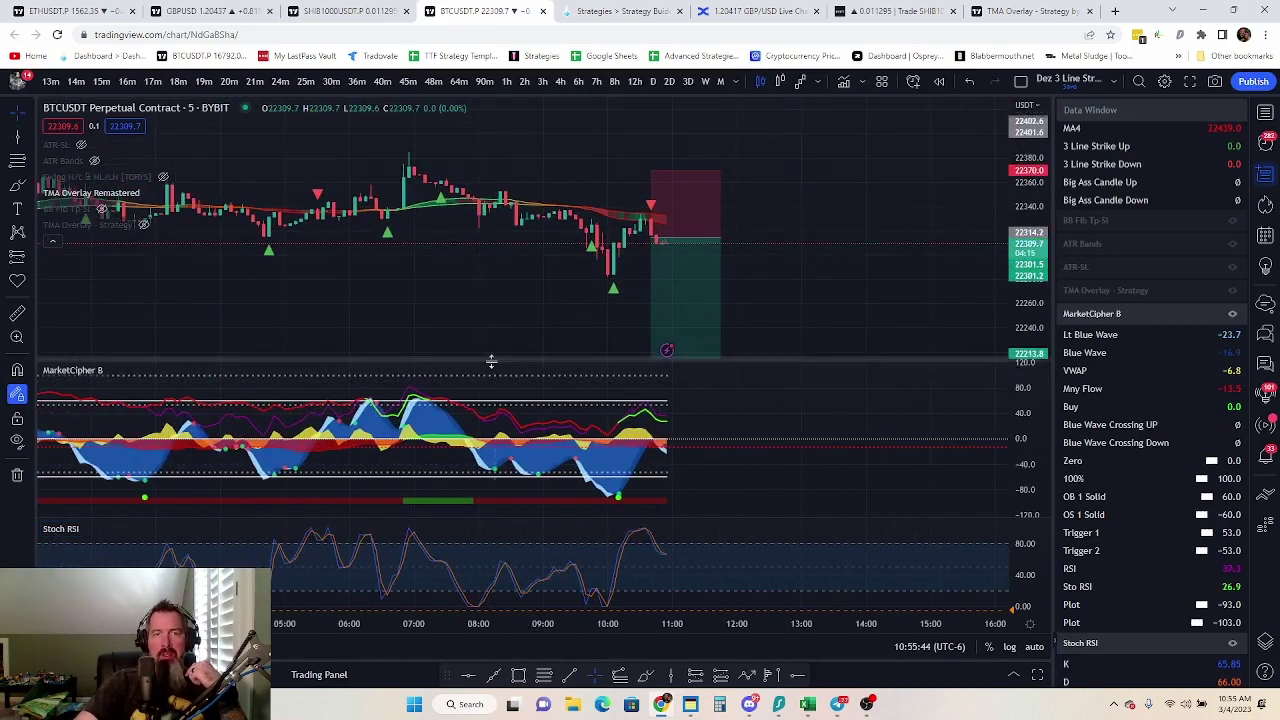
pyautogui.moveTo(491, 363); pyautogui.dragTo(491, 420)
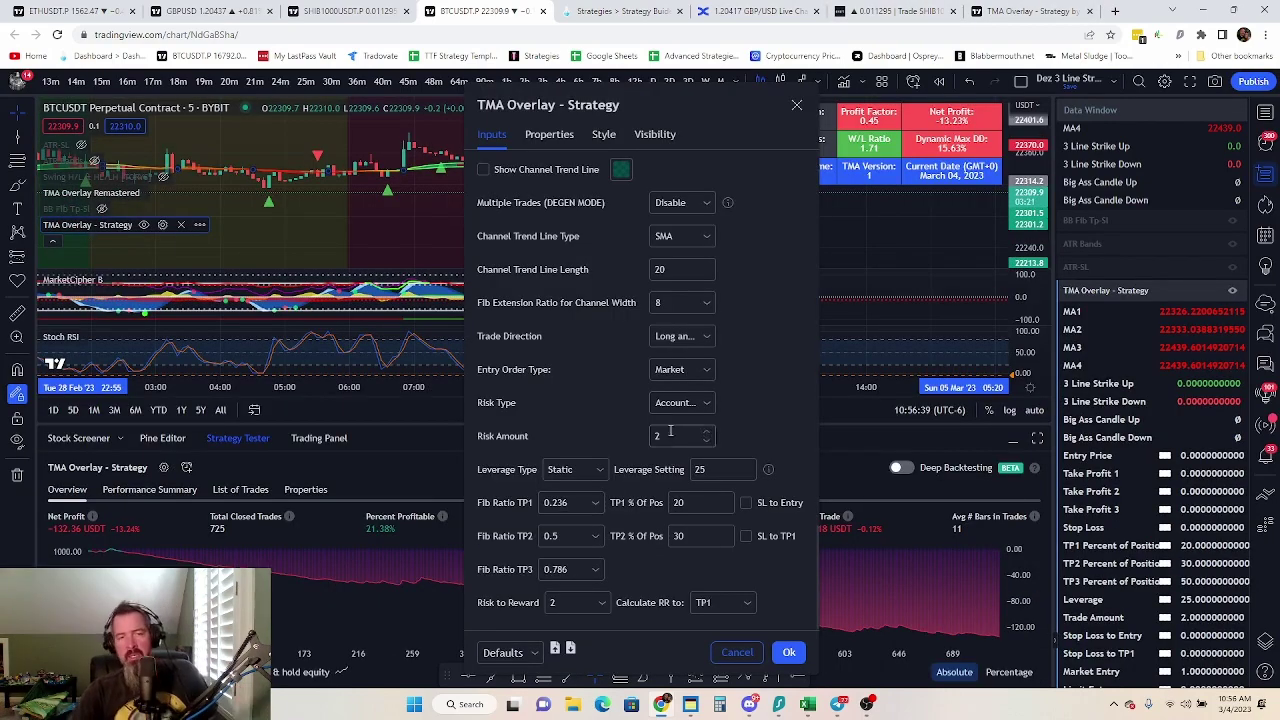
# Close the TMA Overlay settings, hide TMA Overlay - Strategy, and collapse the Strategy Tester
pyautogui.scroll(-15, 676, 380)
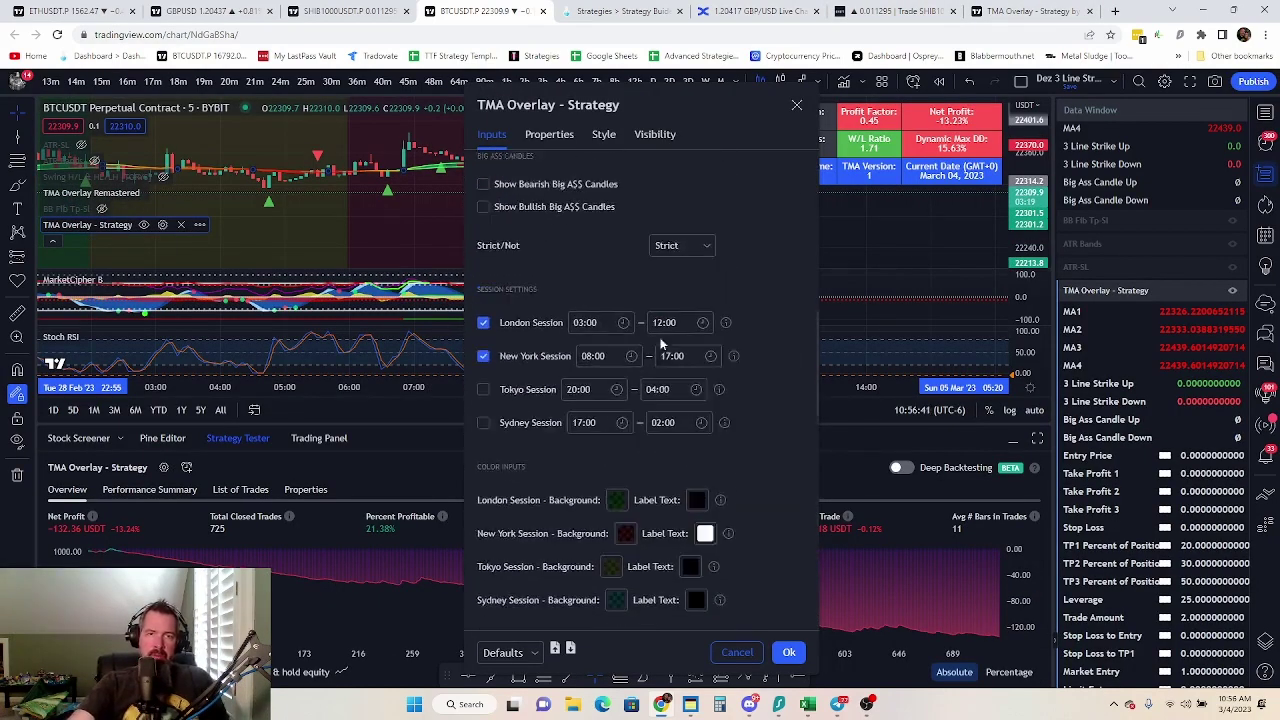
pyautogui.press('Escape')
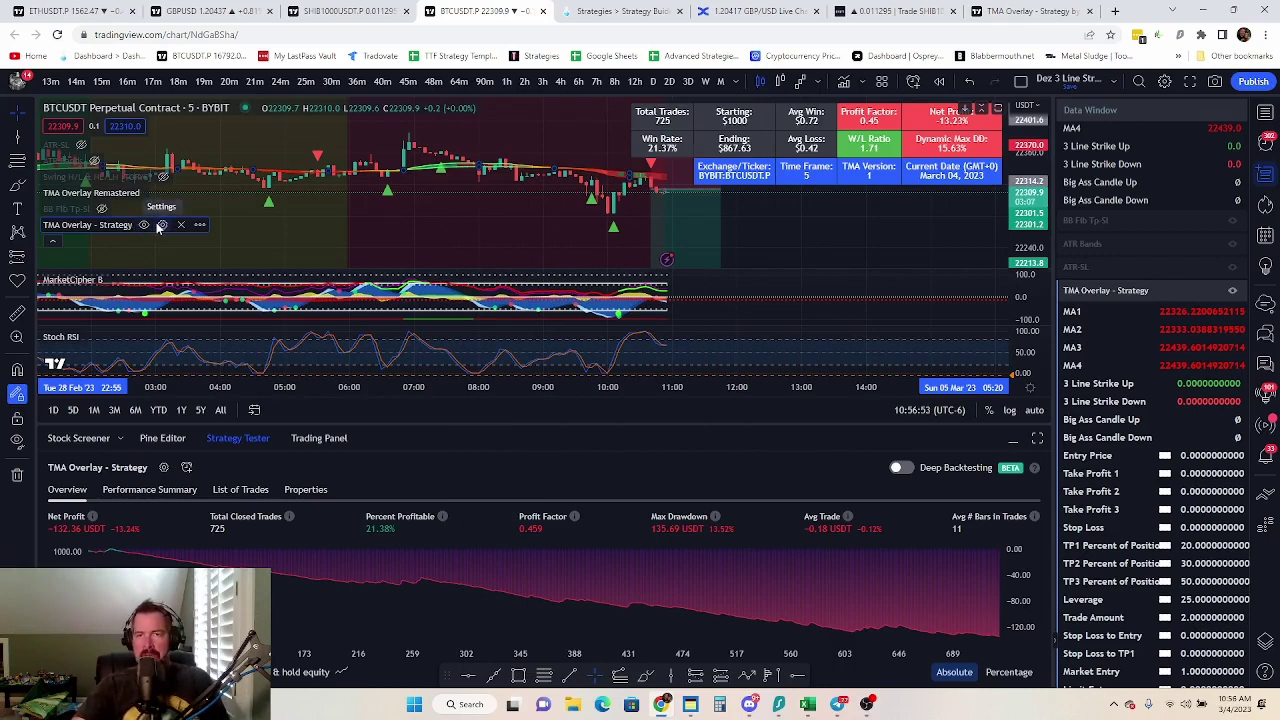
pyautogui.click(143, 225)
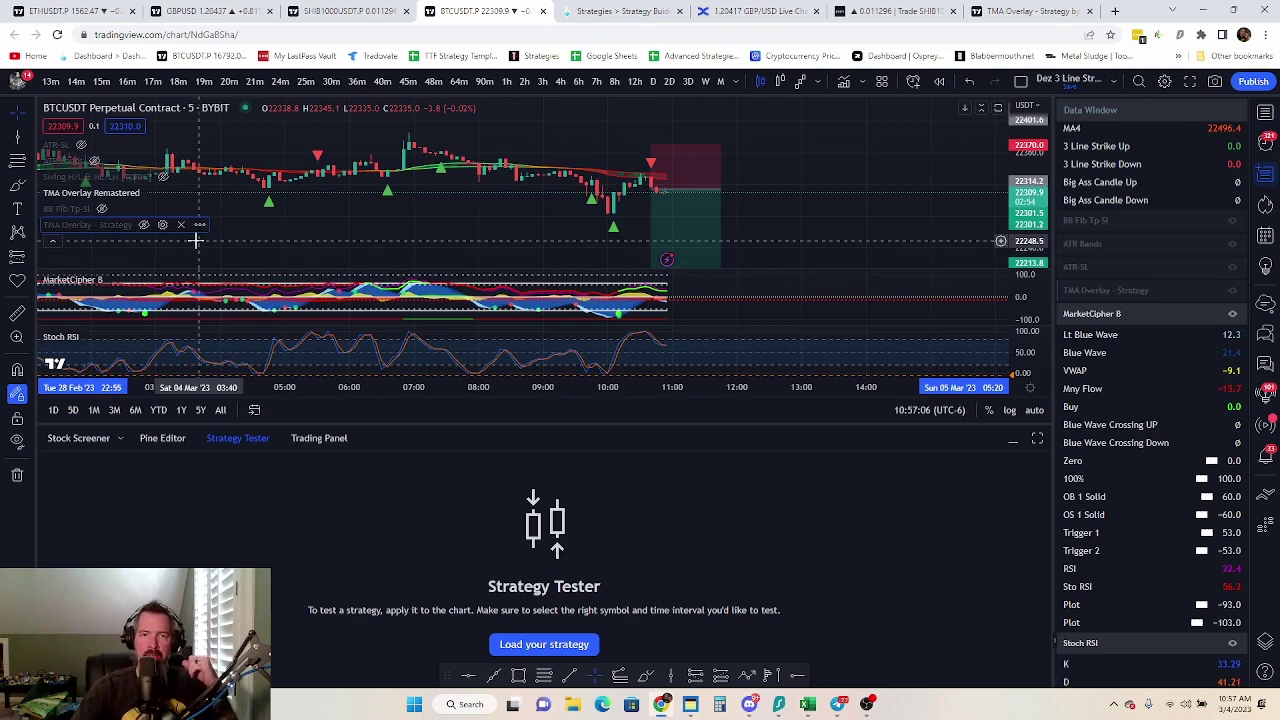
pyautogui.click(244, 442)
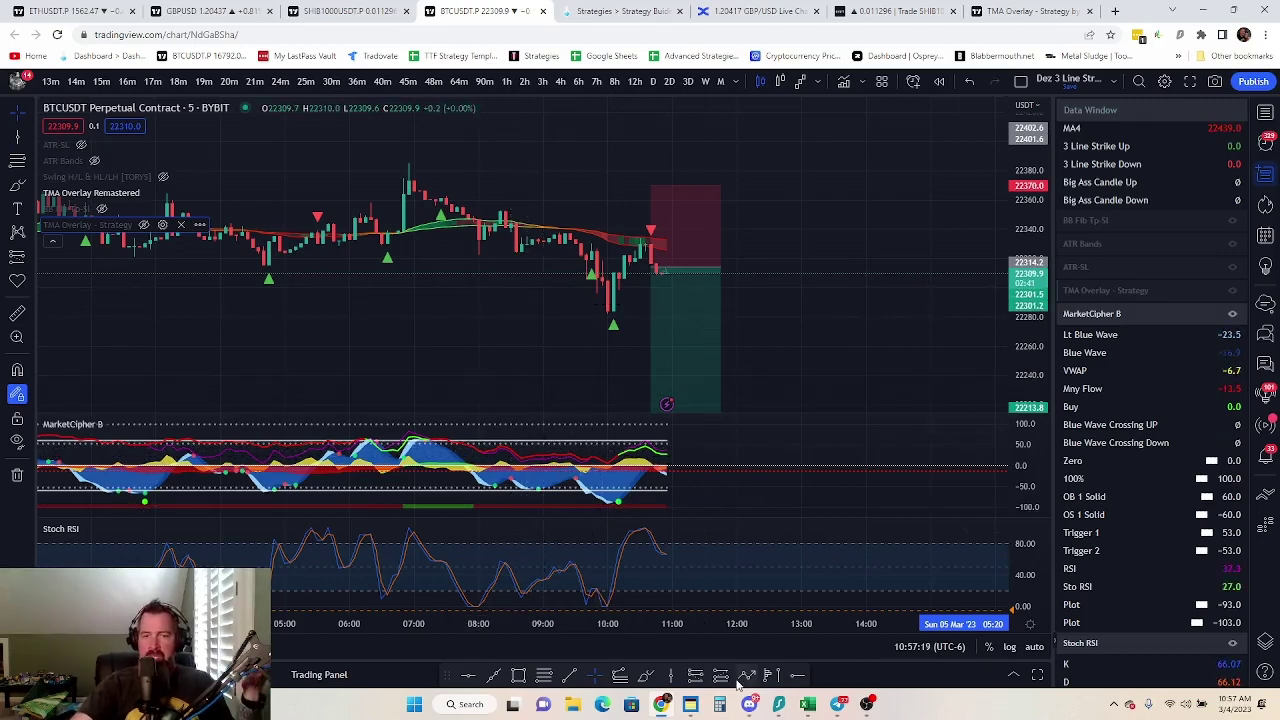
# Bring Discord forward and browse the Apex Trading Syndicate server's degen-chat channel
pyautogui.moveTo(753, 705)
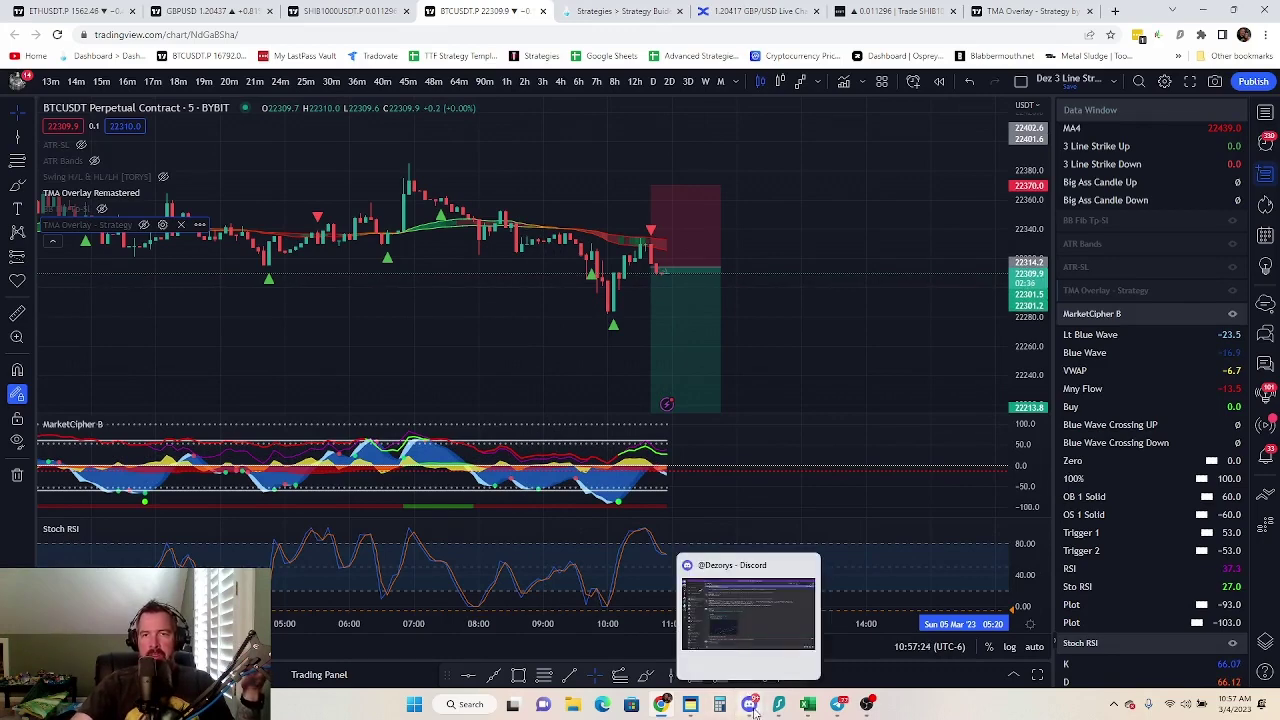
pyautogui.click(752, 706)
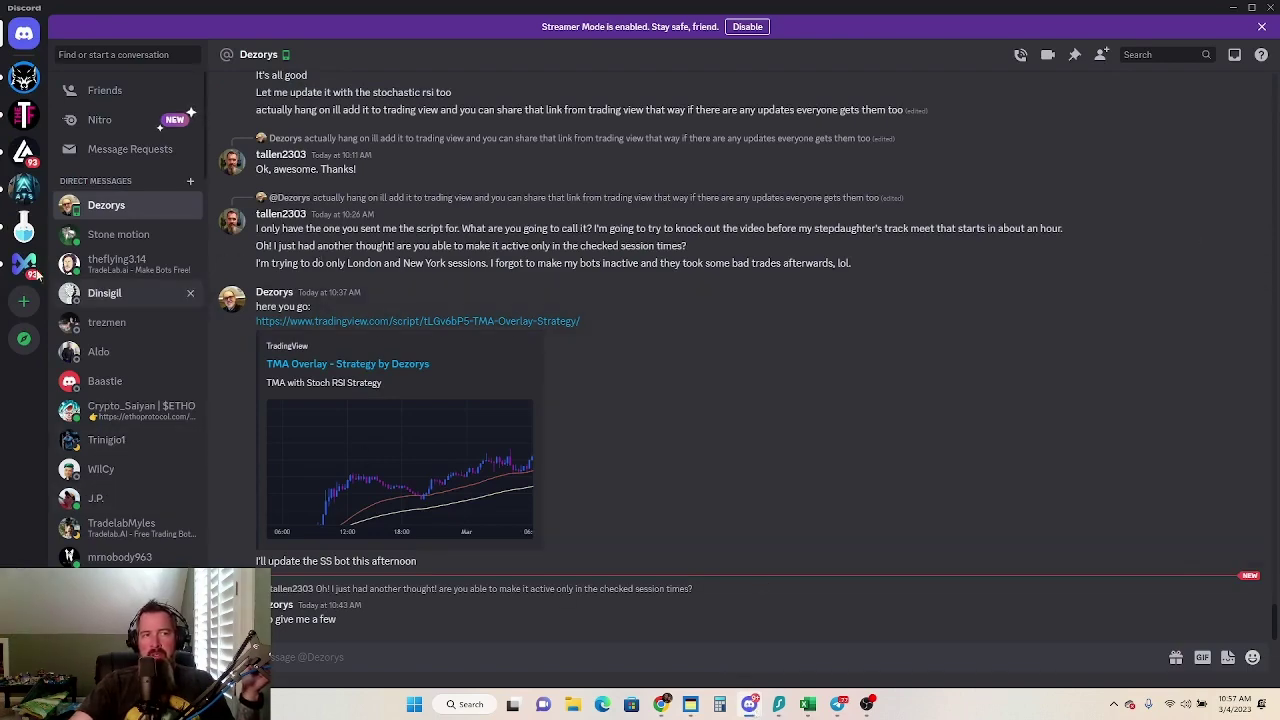
pyautogui.click(24, 186)
pyautogui.scroll(5, 538, 410)
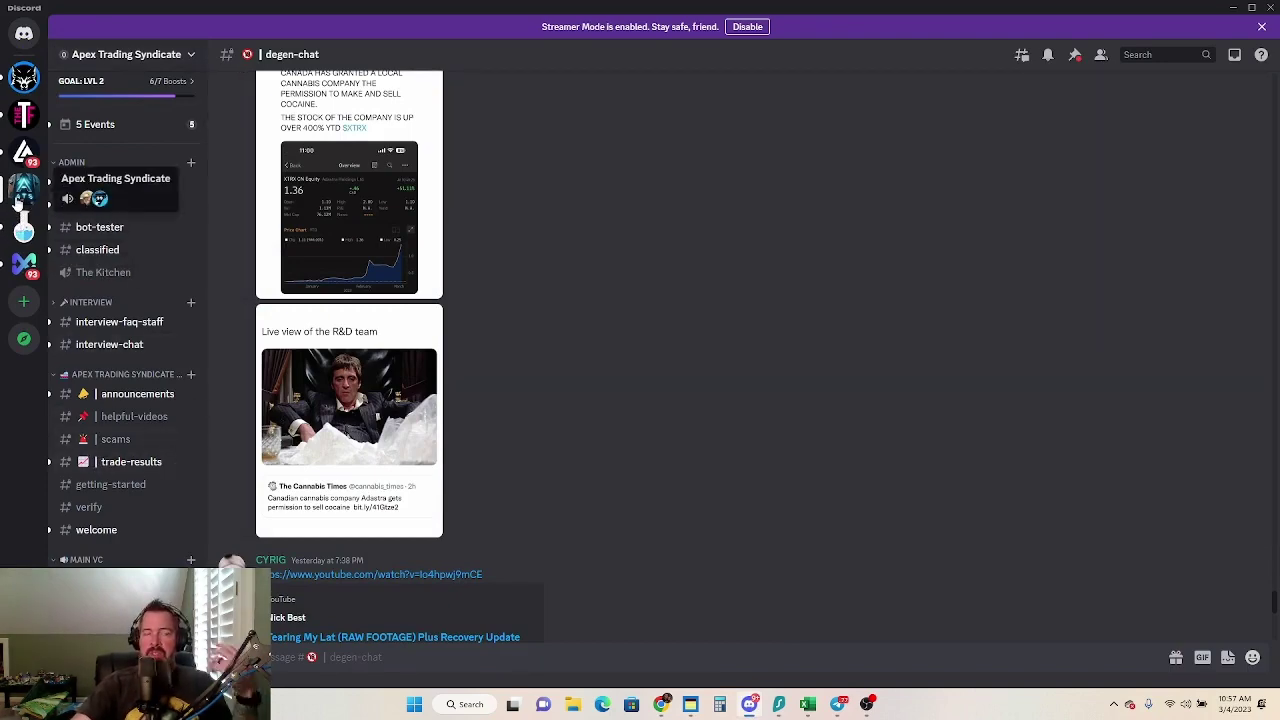
pyautogui.scroll(-5, 618, 344)
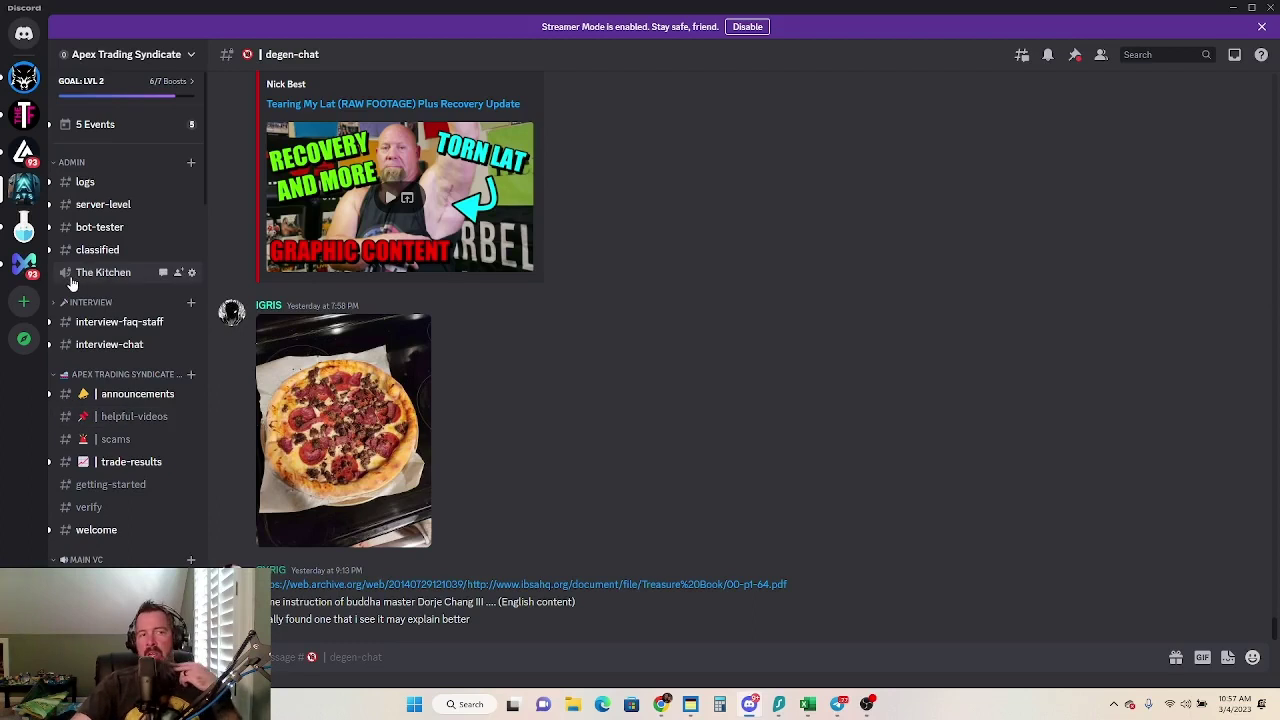
pyautogui.scroll(-5, 130, 430)
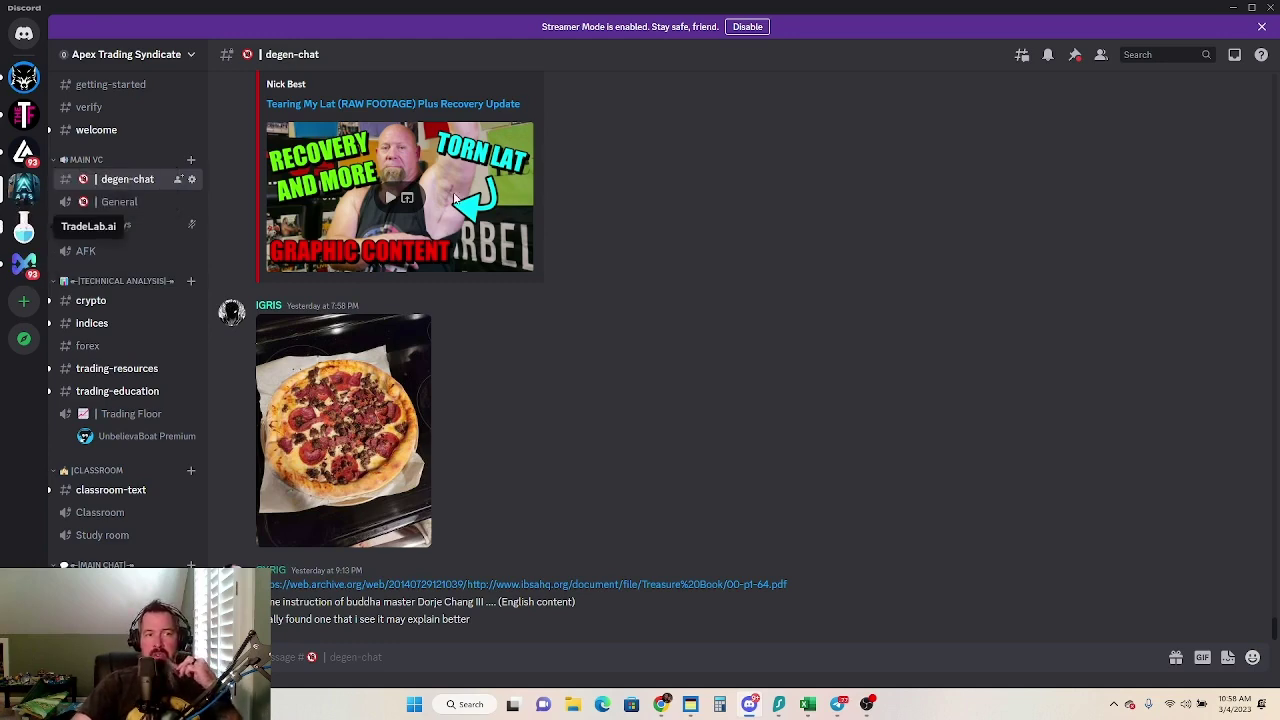
# Switch to the TradeLab.ai server's ticket-0159 channel and scroll through its messages
pyautogui.click(24, 226)
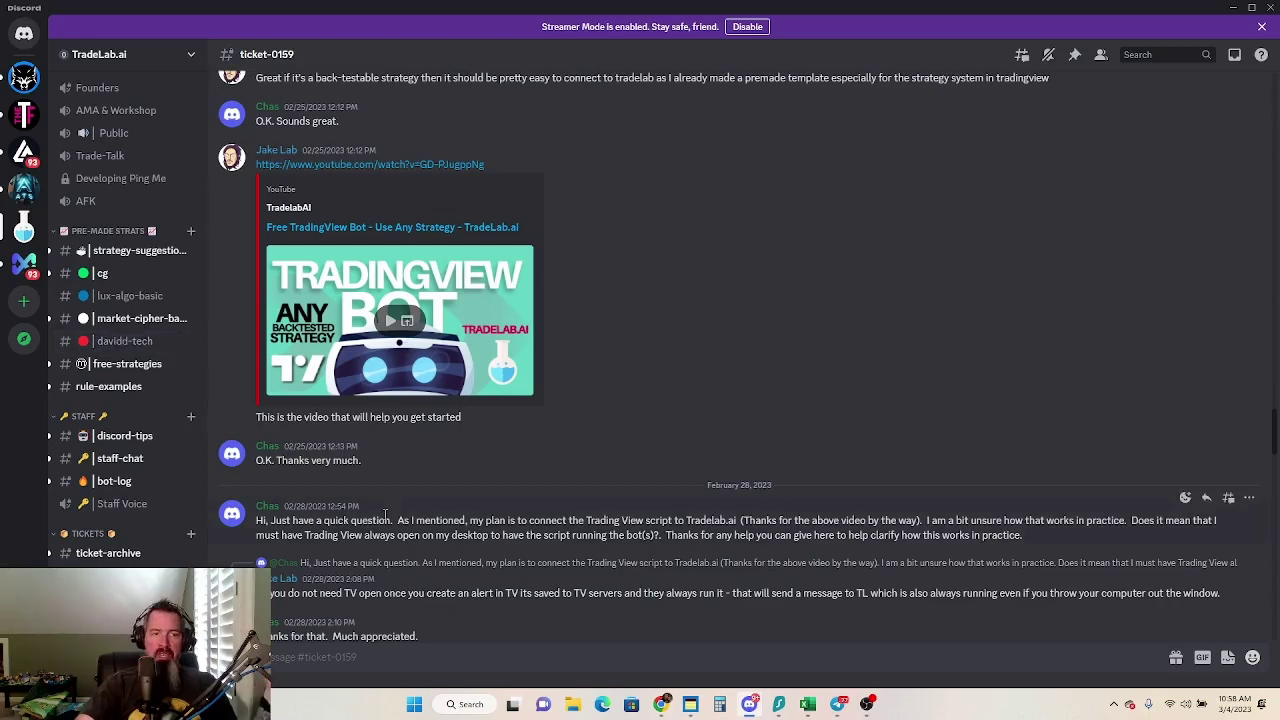
pyautogui.scroll(1, 115, 371)
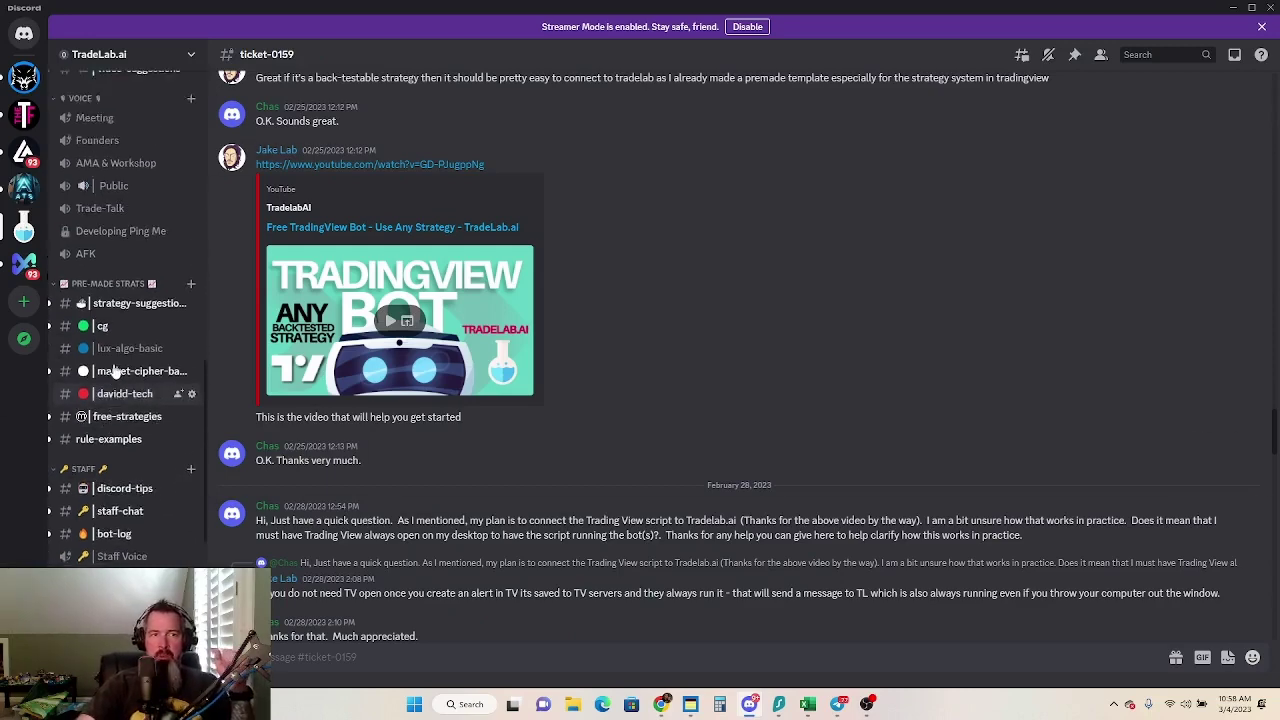
pyautogui.scroll(3, 115, 371)
pyautogui.scroll(5, 602, 443)
pyautogui.scroll(-4, 691, 446)
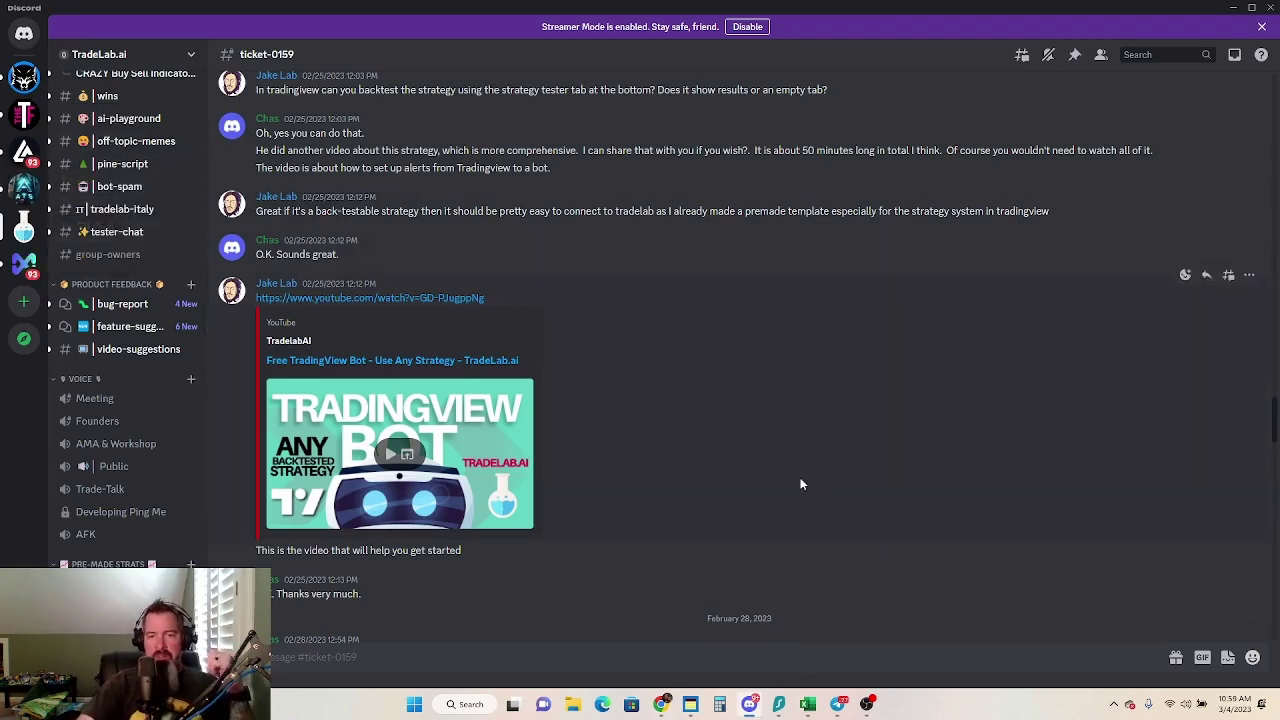
pyautogui.moveTo(752, 707)
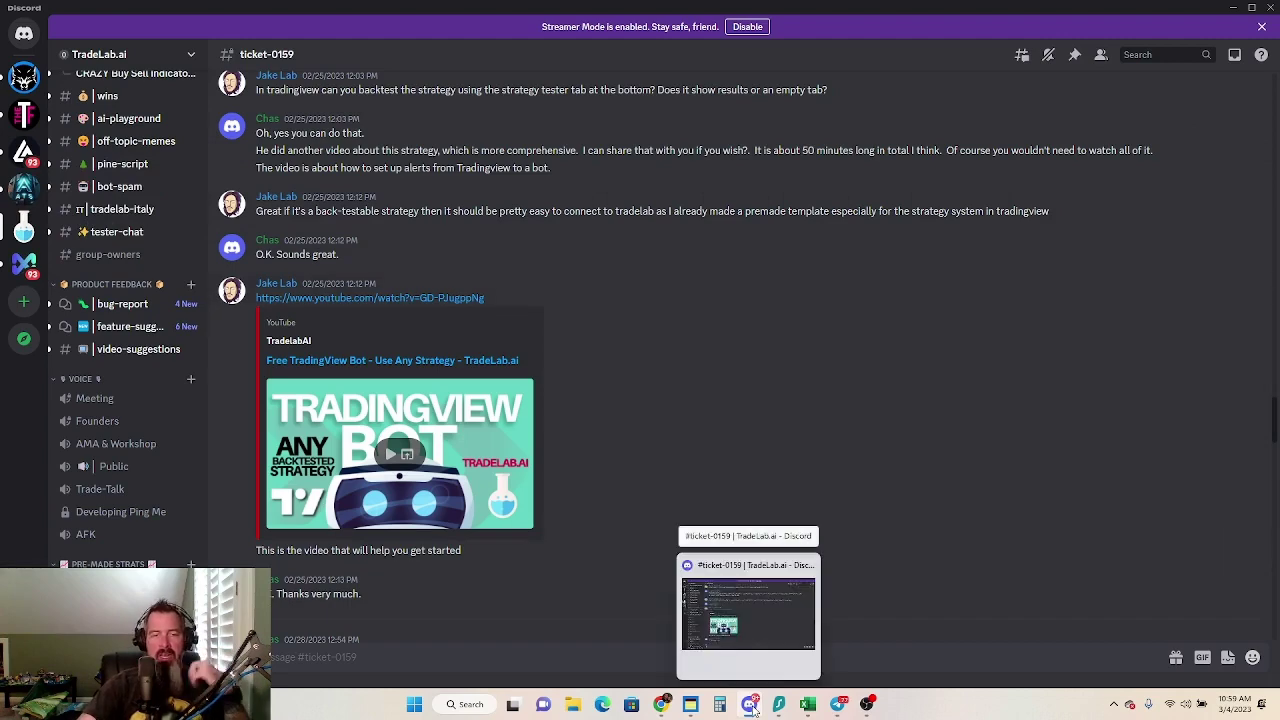
# Return to the 3 Line Strike Competition BTCUSDT strategy builder and scroll its Three Line Stochastic Data rules
pyautogui.click(663, 706)
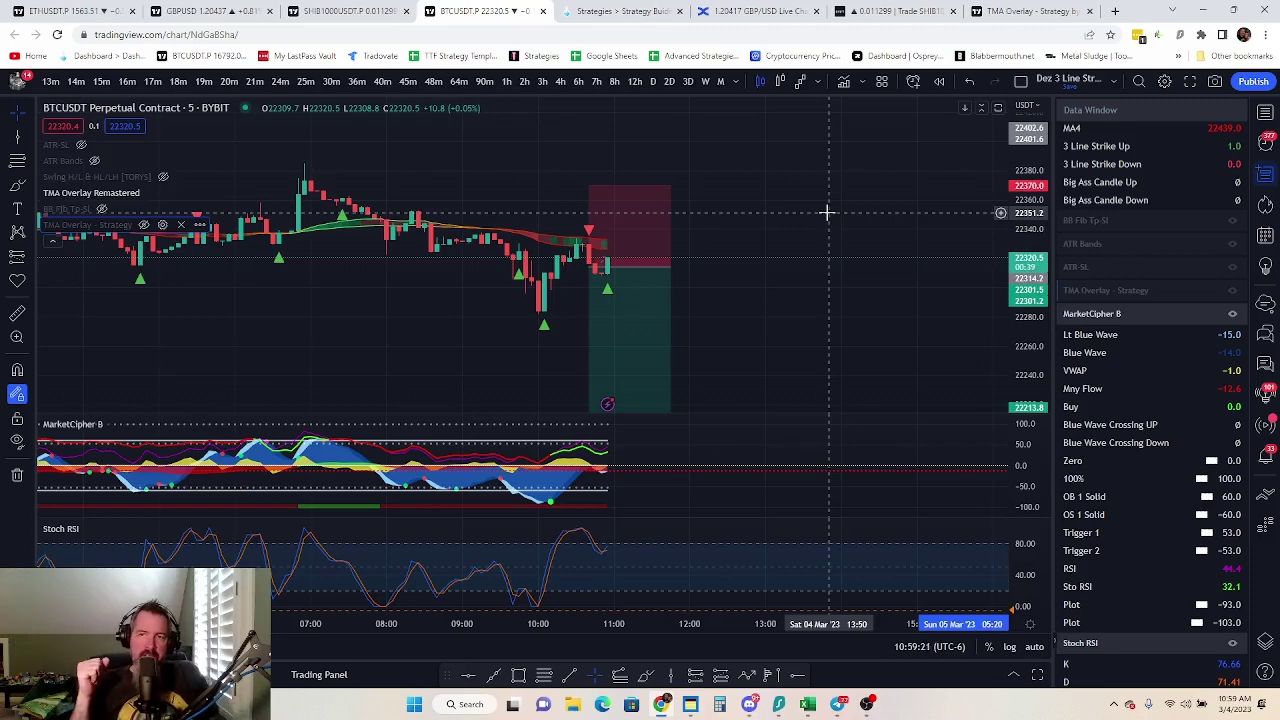
pyautogui.click(615, 11)
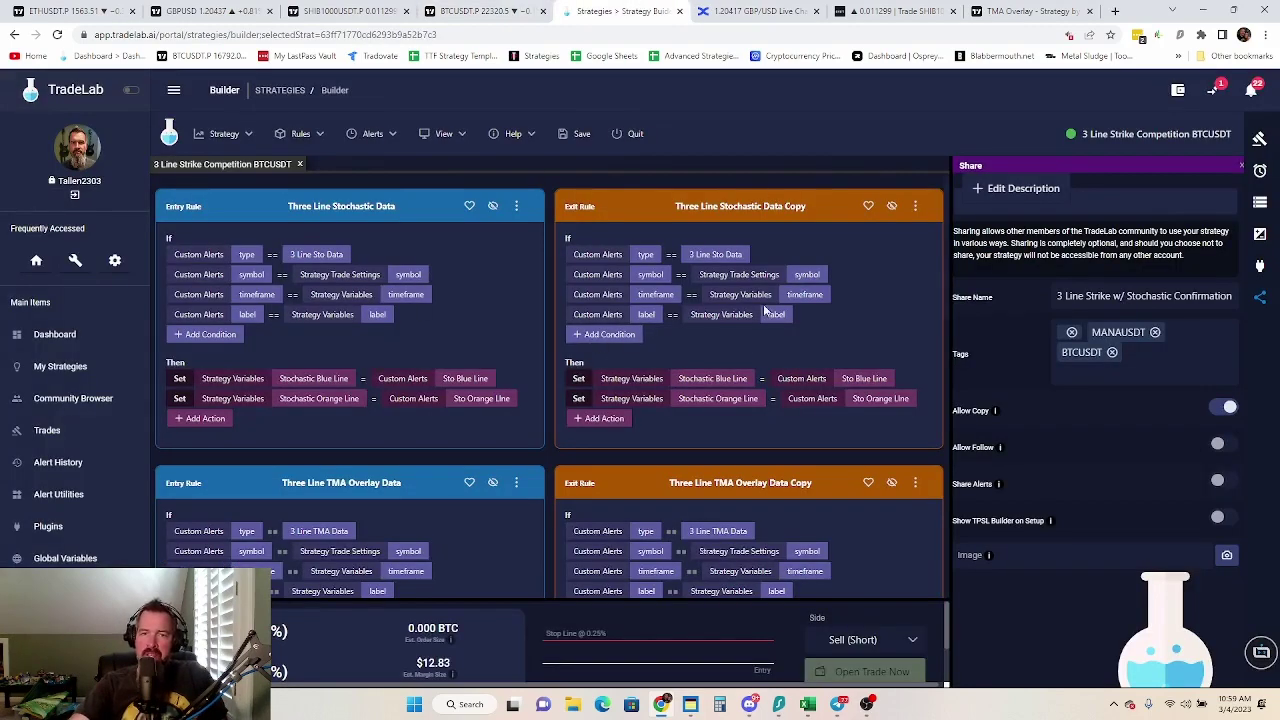
pyautogui.scroll(-10, 321, 418)
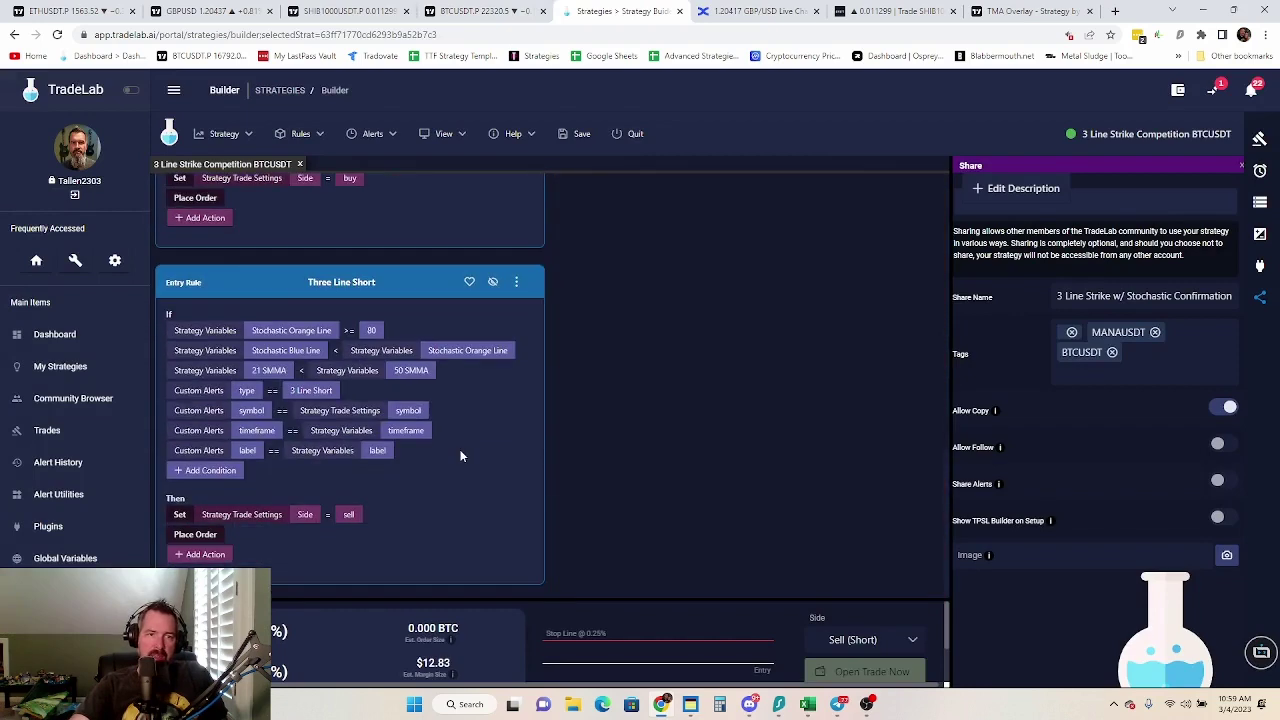
pyautogui.scroll(10, 460, 456)
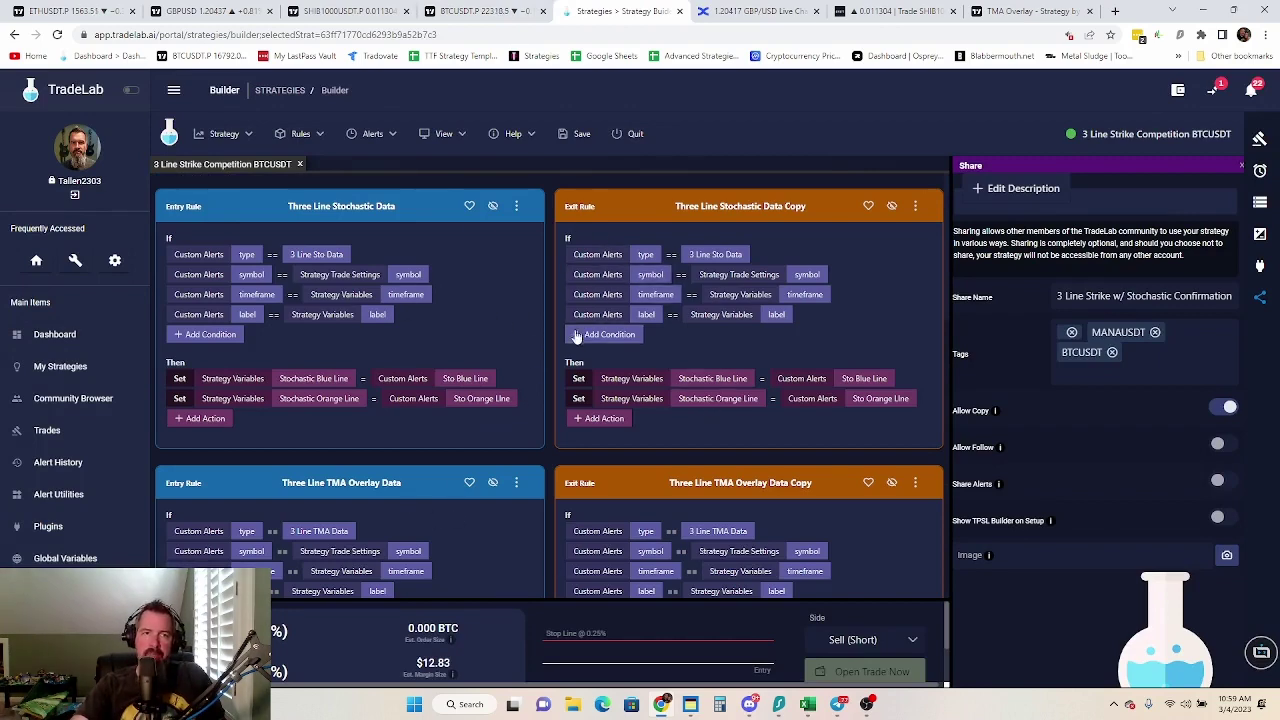
pyautogui.scroll(-1, 628, 419)
pyautogui.scroll(1, 628, 430)
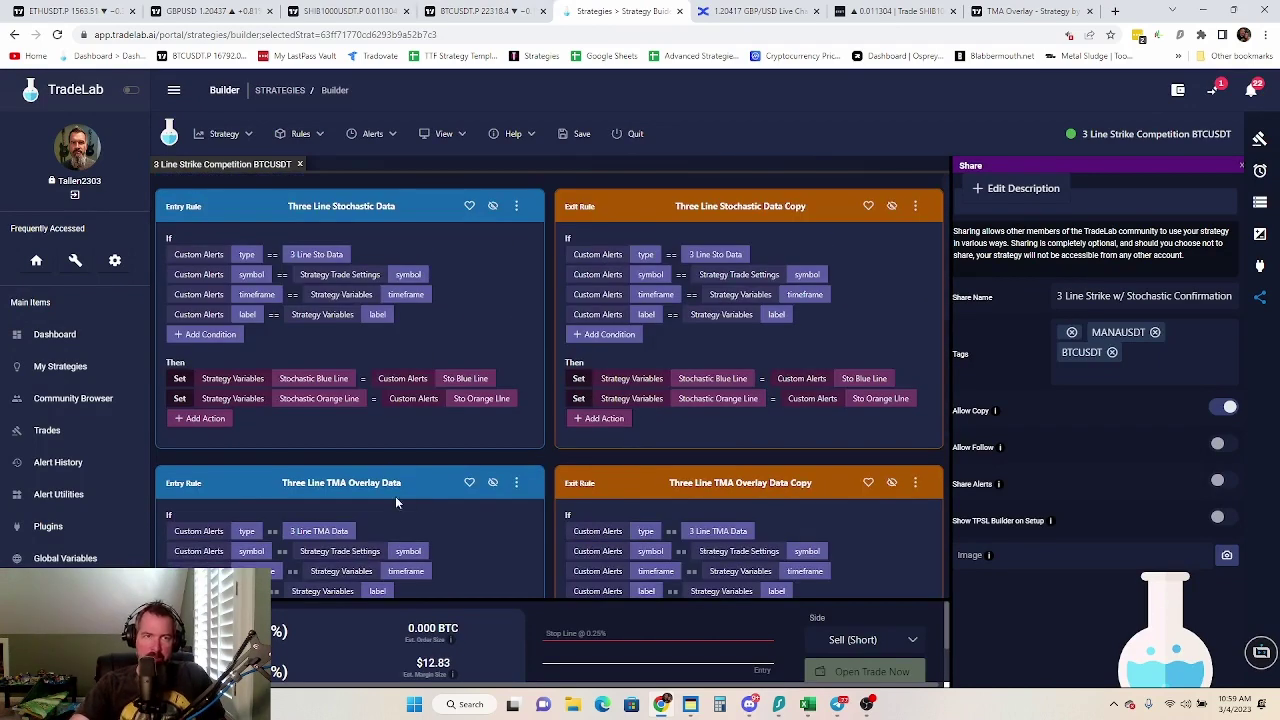